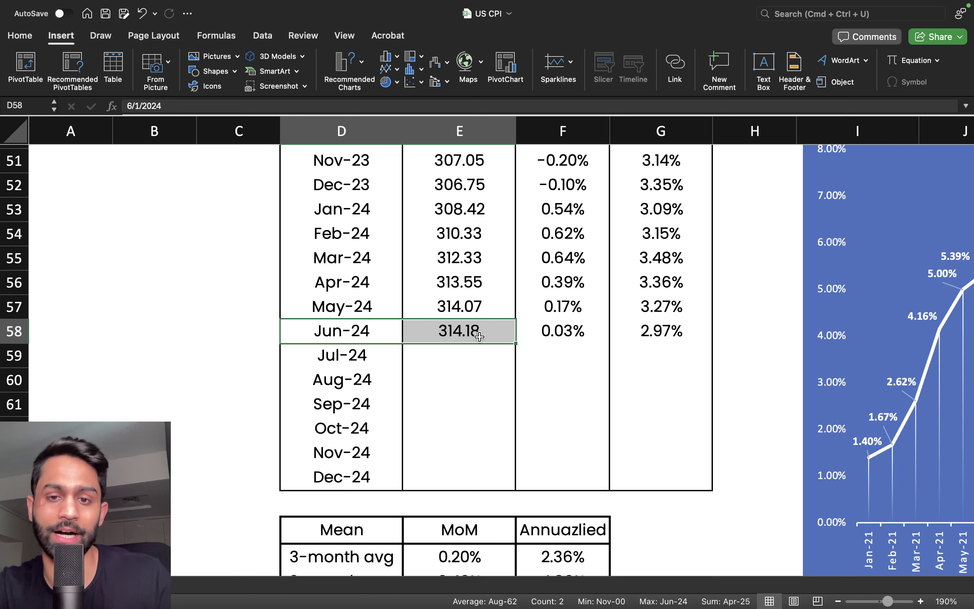
# Step: Examine the June 2024 index value and its monthly and yearly change formulas in row 58
pyautogui.click(479, 336)
pyautogui.press('Right')
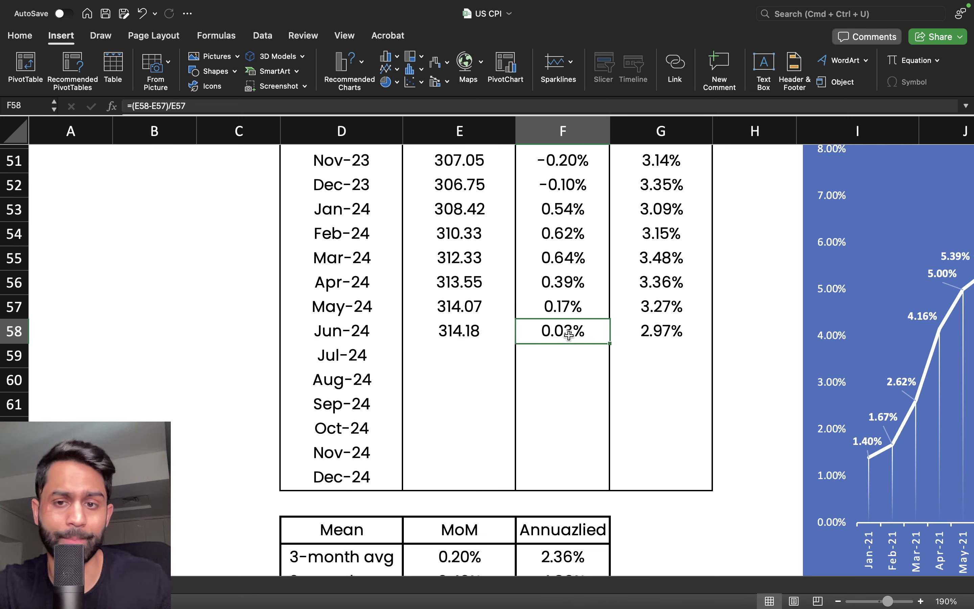
pyautogui.press('Right')
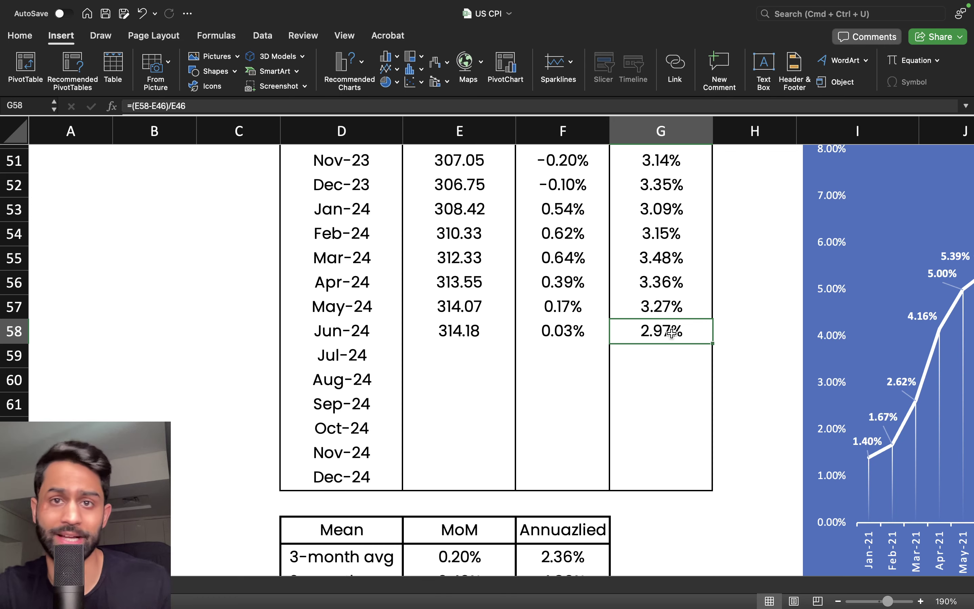
# Step: Switch to the BLS page in Safari and load the chart "12-month percentage change, Consumer Price Index, selected categories (past 20 years)"
pyautogui.press('super+Tab')
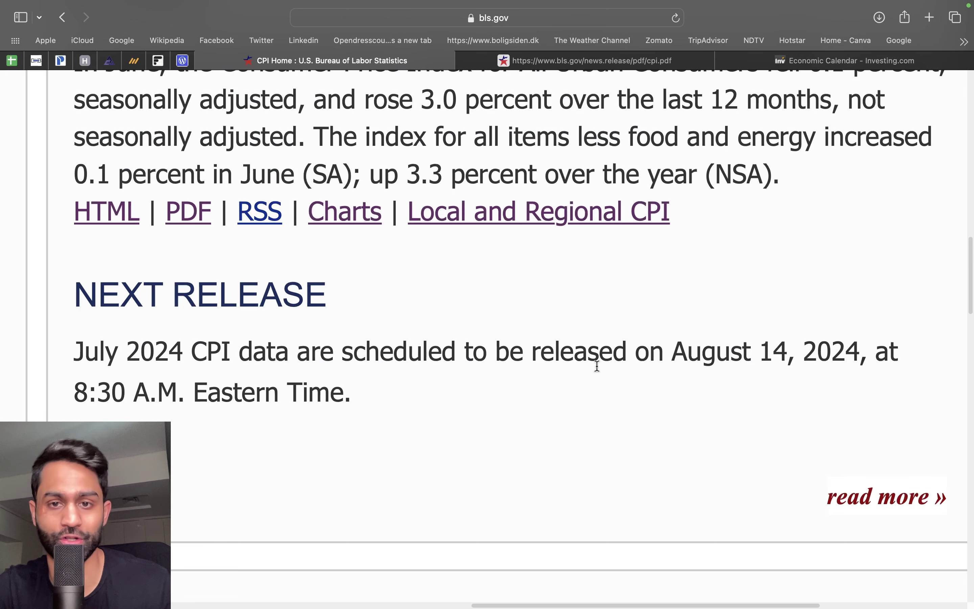
pyautogui.click(333, 216)
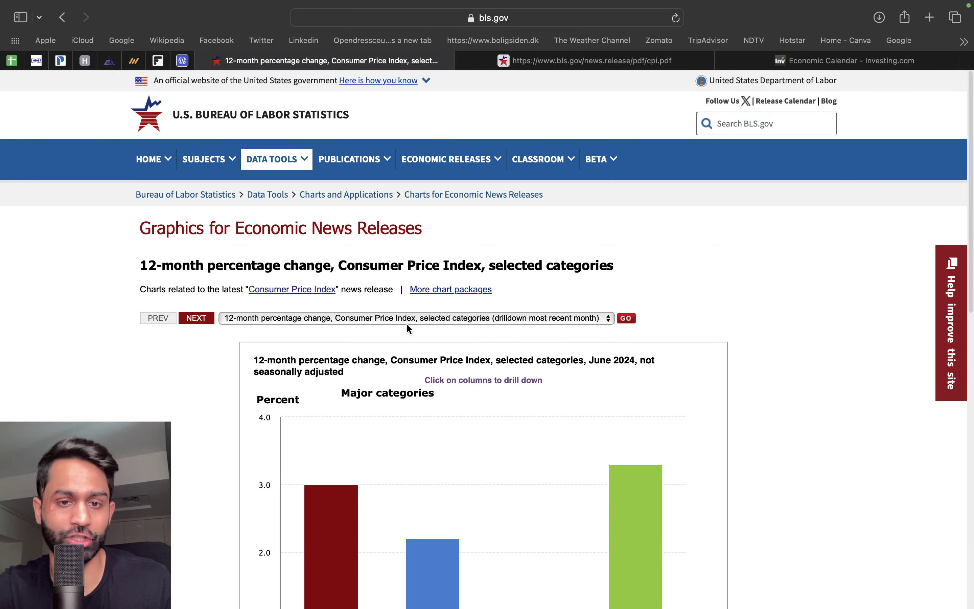
pyautogui.click(407, 324)
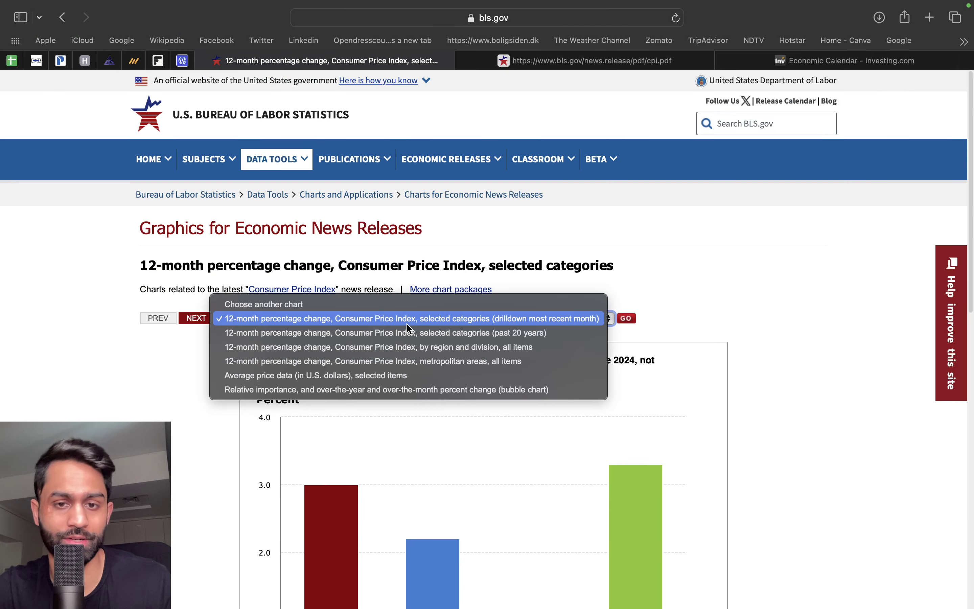
pyautogui.click(432, 330)
pyautogui.click(625, 319)
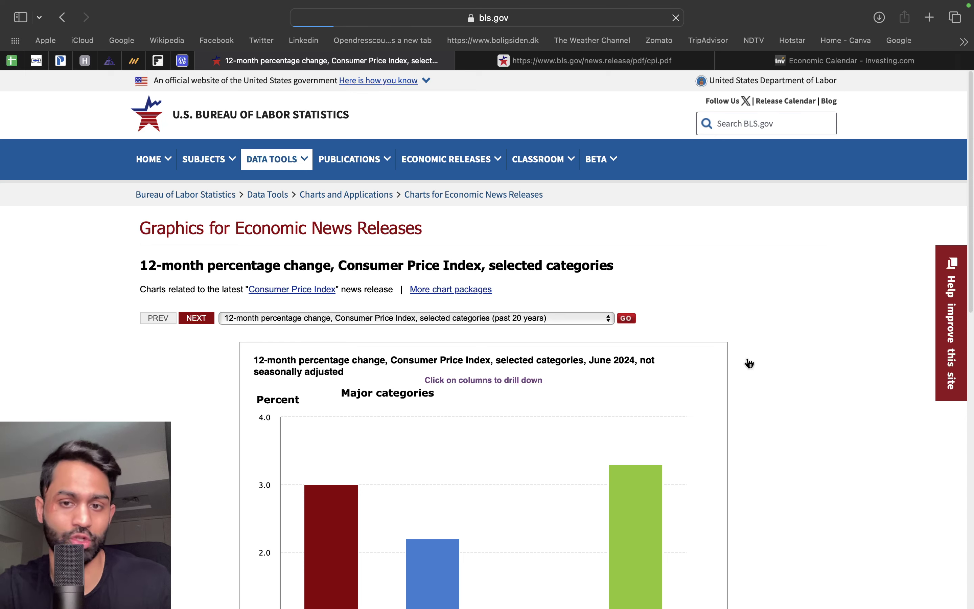
pyautogui.scroll(-5, 769, 382)
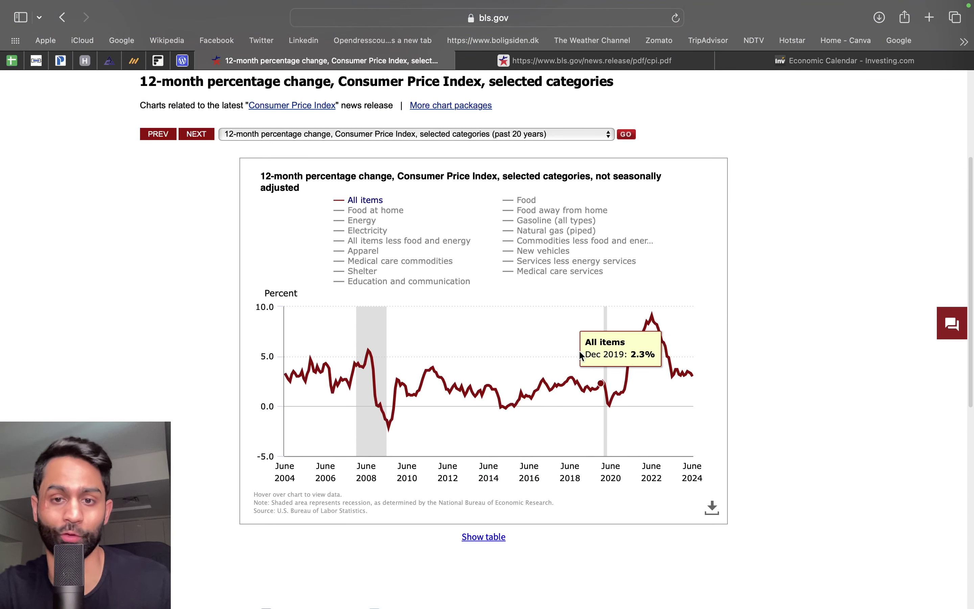
# Step: Zoom the all-items chart in on the period from 2020 to June 2024 and read the June 2024 rate
pyautogui.moveTo(529, 386); pyautogui.dragTo(756, 353)
pyautogui.moveTo(476, 361); pyautogui.dragTo(730, 364)
pyautogui.moveTo(690, 410)
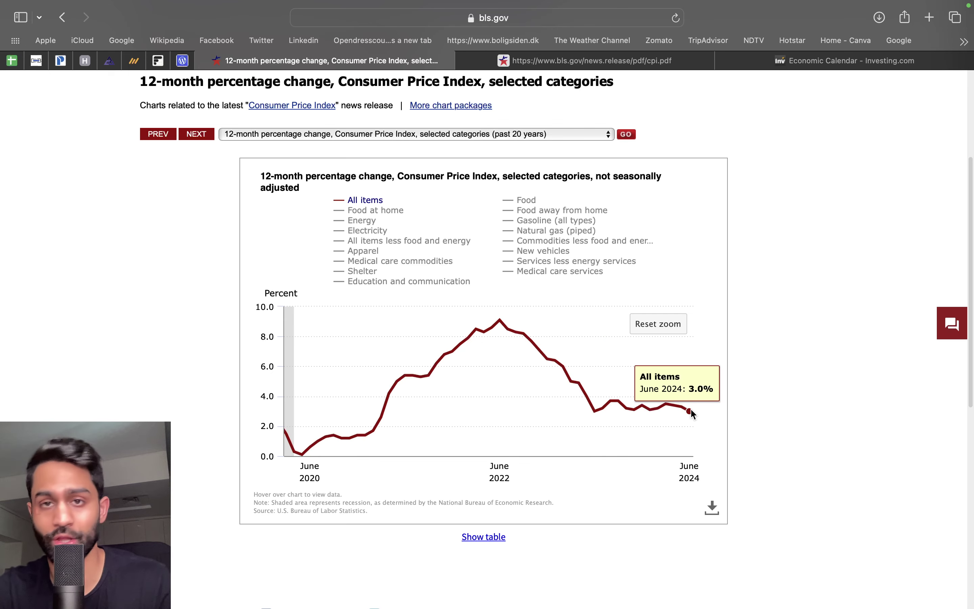
# Step: Compare the worksheet's May 2024 yearly rate with the BLS chart, narrowing the chart to June 2022 through June 2024
pyautogui.hotkey('ctrl', 'Right')
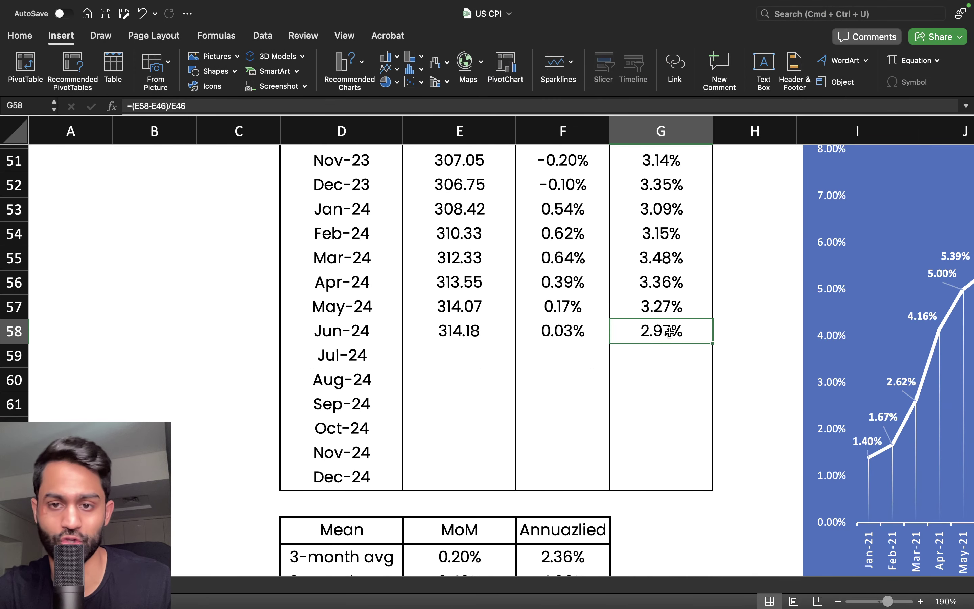
pyautogui.click(673, 307)
pyautogui.hotkey('ctrl', 'Left')
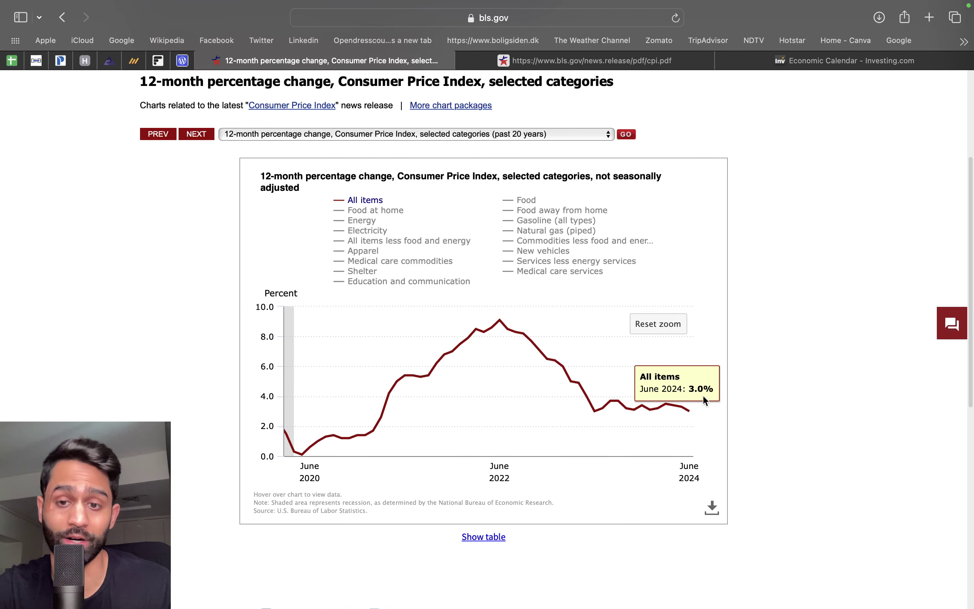
pyautogui.moveTo(487, 379); pyautogui.dragTo(754, 394)
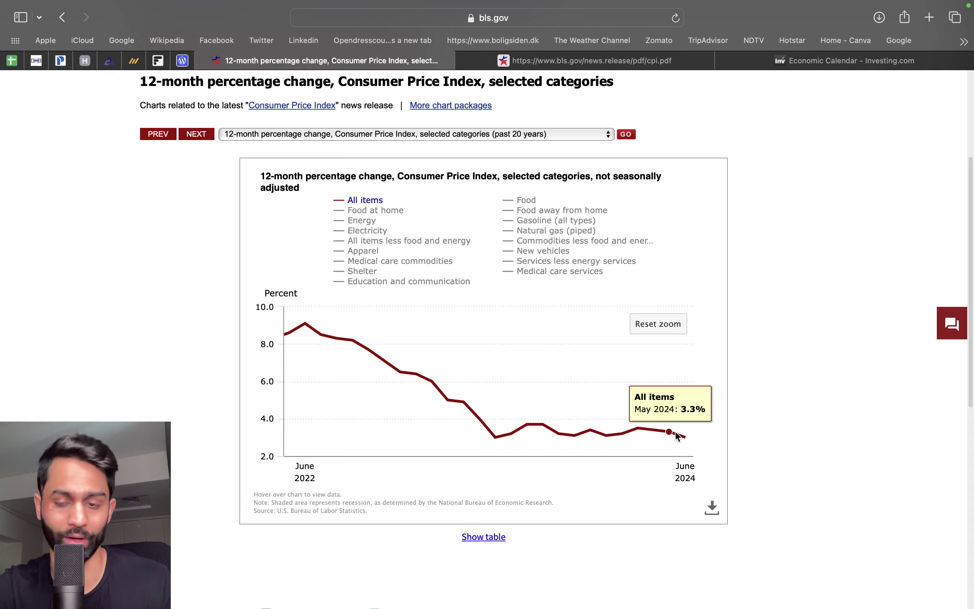
pyautogui.scroll(5, 677, 436)
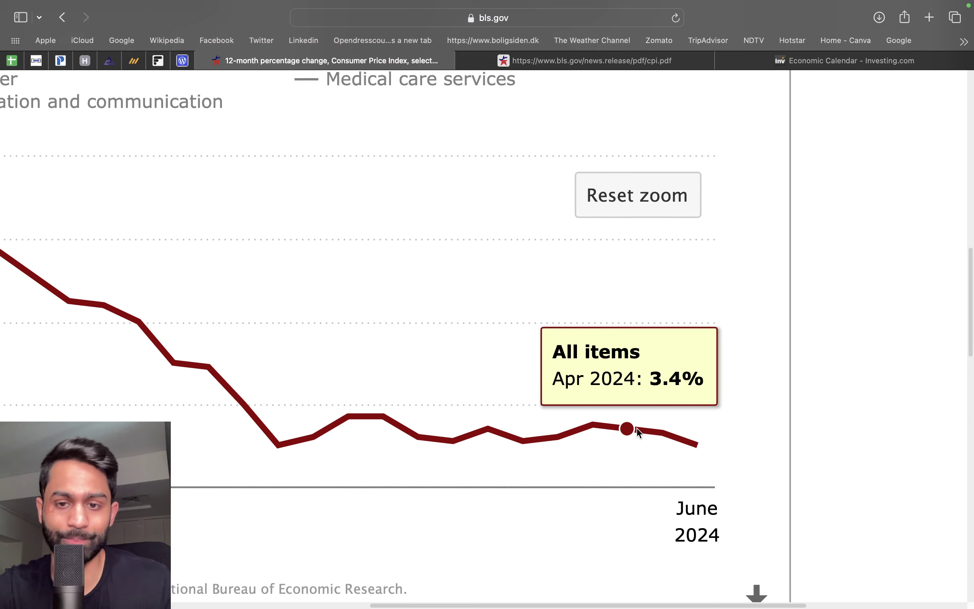
# Step: Switch back to Excel and show the January to June 2024 yearly rates in G53:G58 with one decimal place
pyautogui.press('super+Tab')
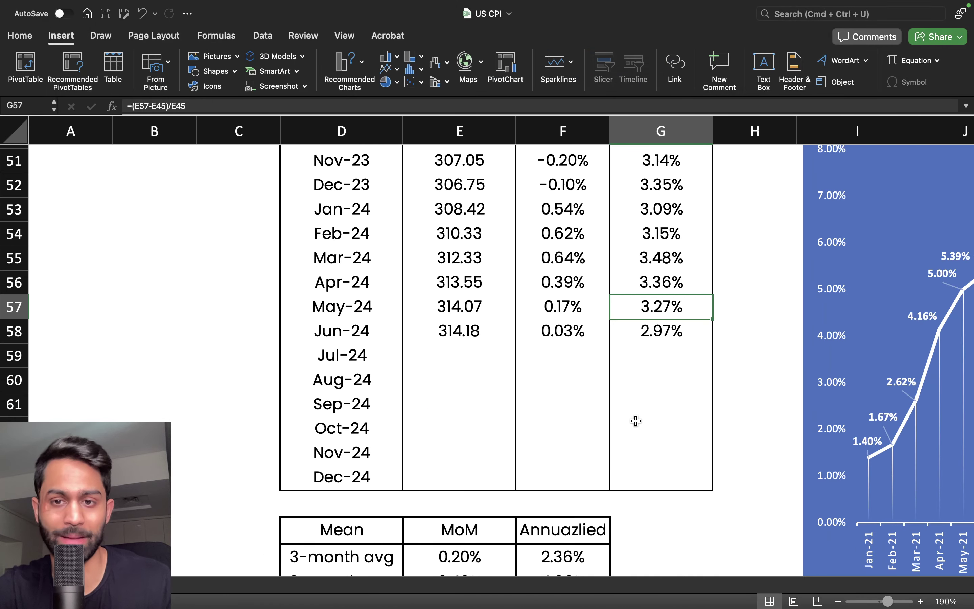
pyautogui.click(658, 287)
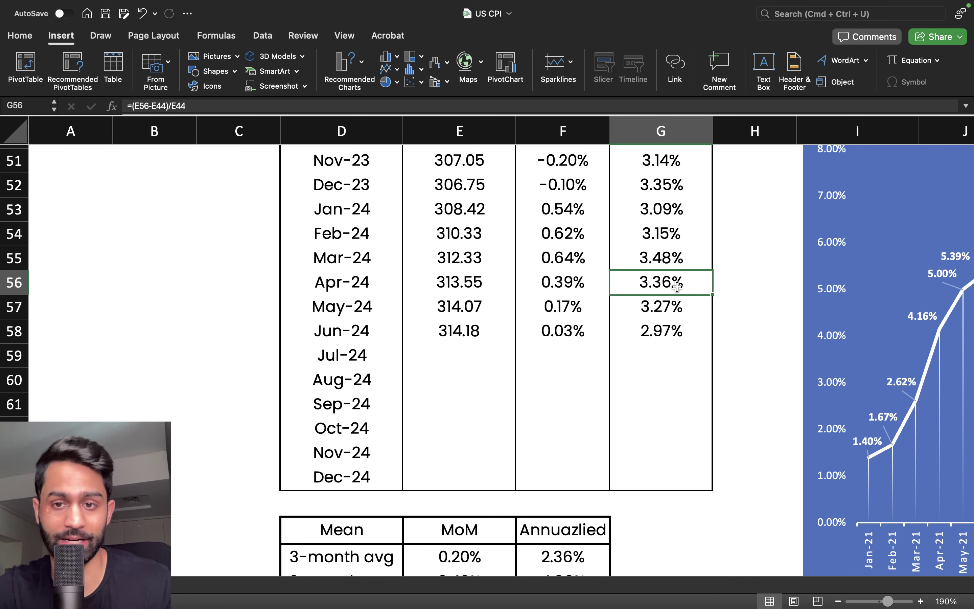
pyautogui.moveTo(677, 287); pyautogui.dragTo(673, 330)
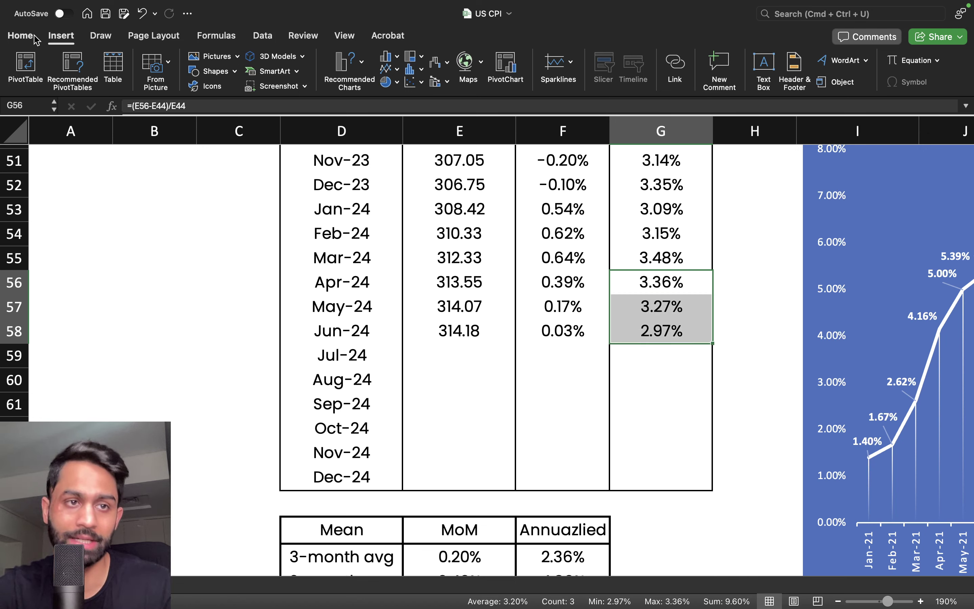
pyautogui.click(21, 36)
pyautogui.click(507, 82)
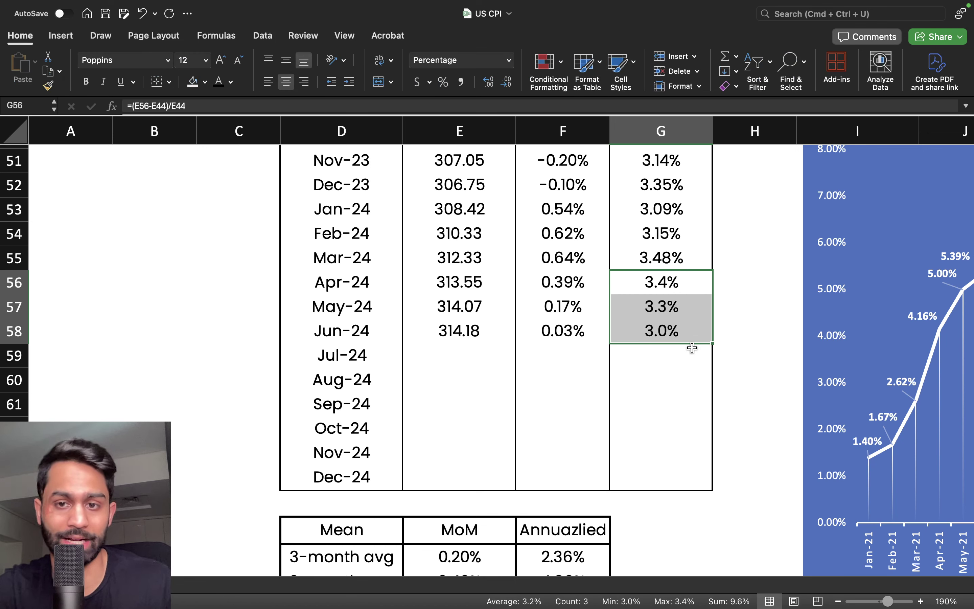
pyautogui.moveTo(678, 258); pyautogui.dragTo(676, 211)
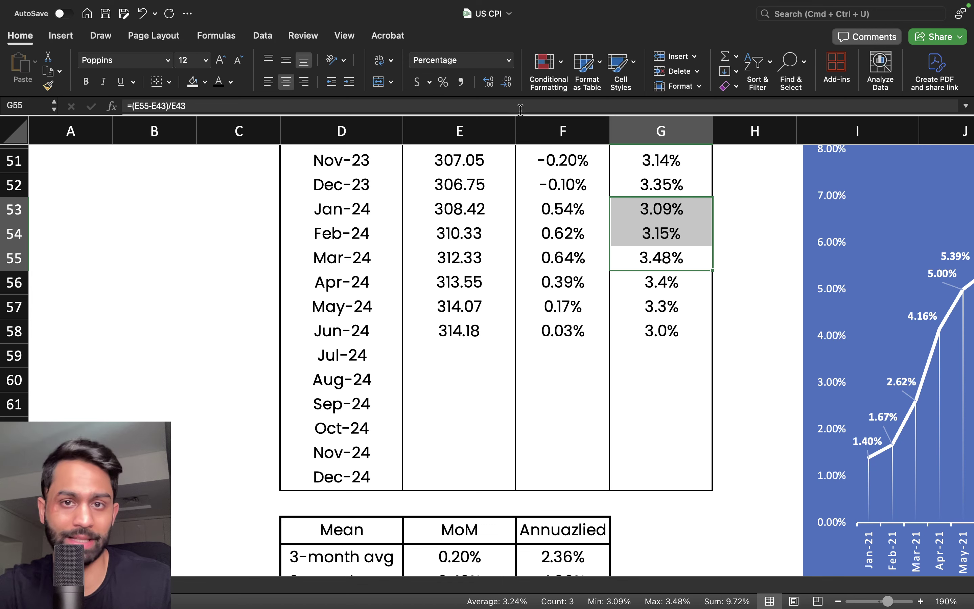
pyautogui.click(507, 82)
# Step: Compare the March, February and January 2024 yearly rates on the BLS chart with cells G55, G54 and G53
pyautogui.click(683, 260)
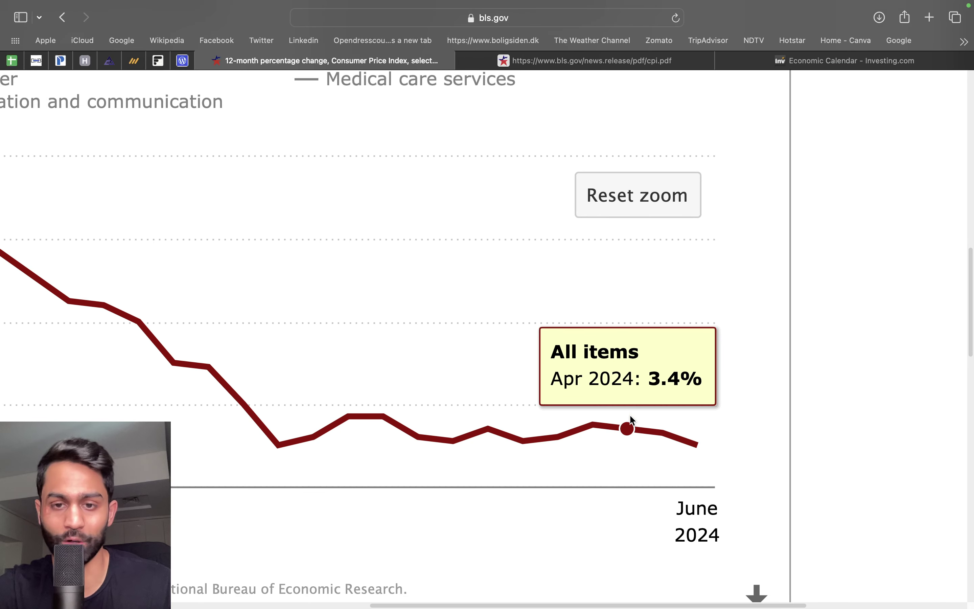
pyautogui.moveTo(608, 425)
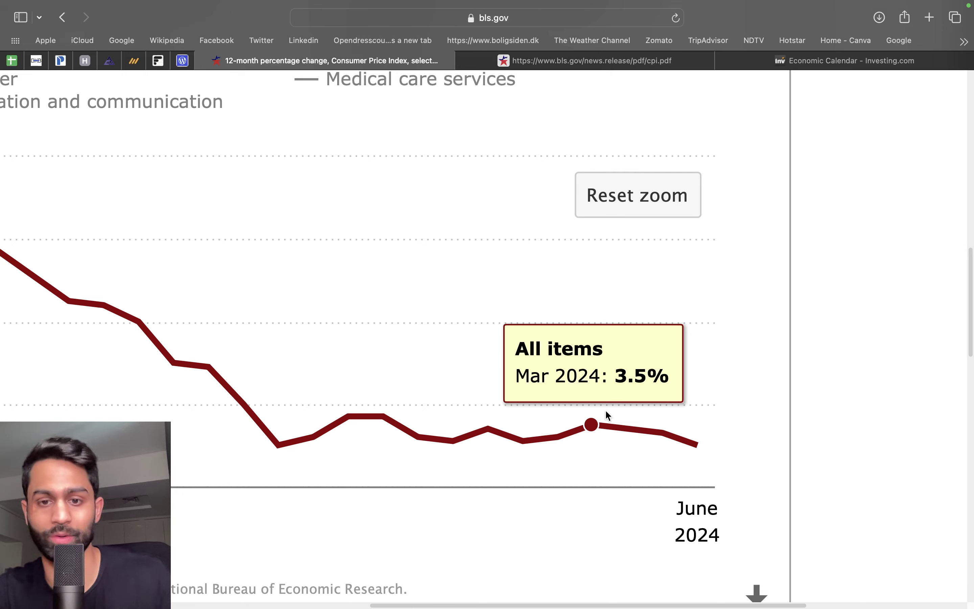
pyautogui.moveTo(578, 430)
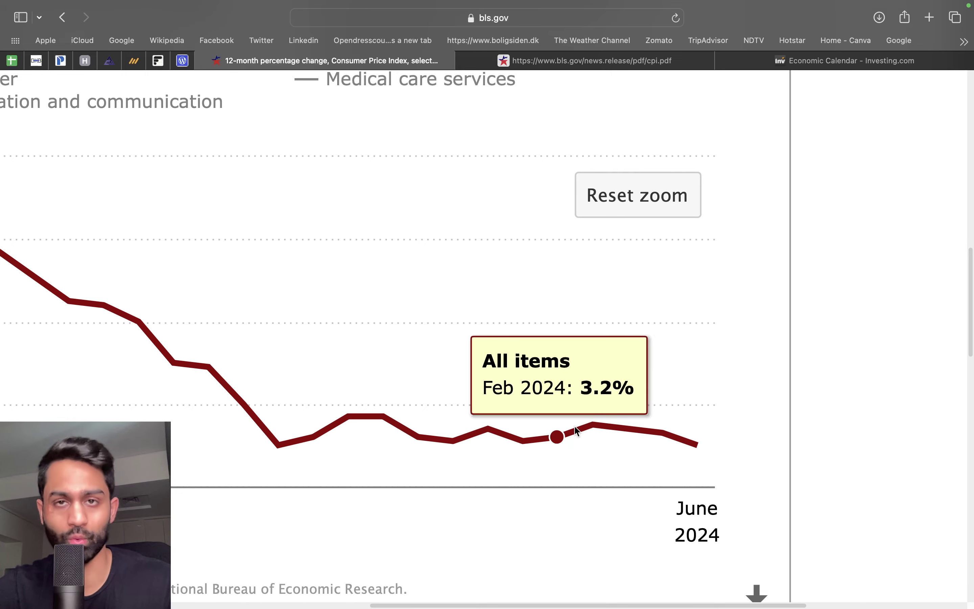
pyautogui.moveTo(538, 441)
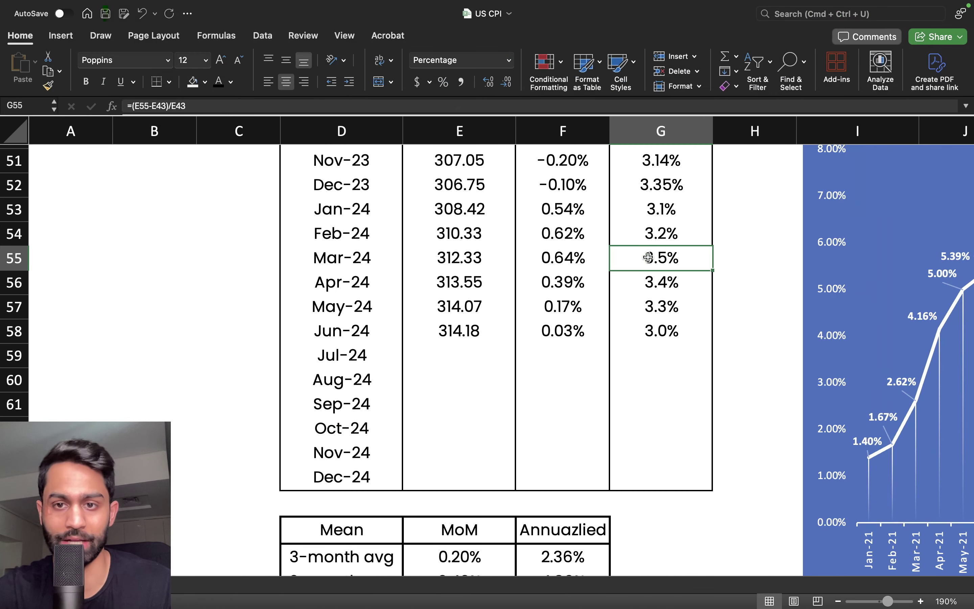
pyautogui.click(660, 234)
pyautogui.click(662, 201)
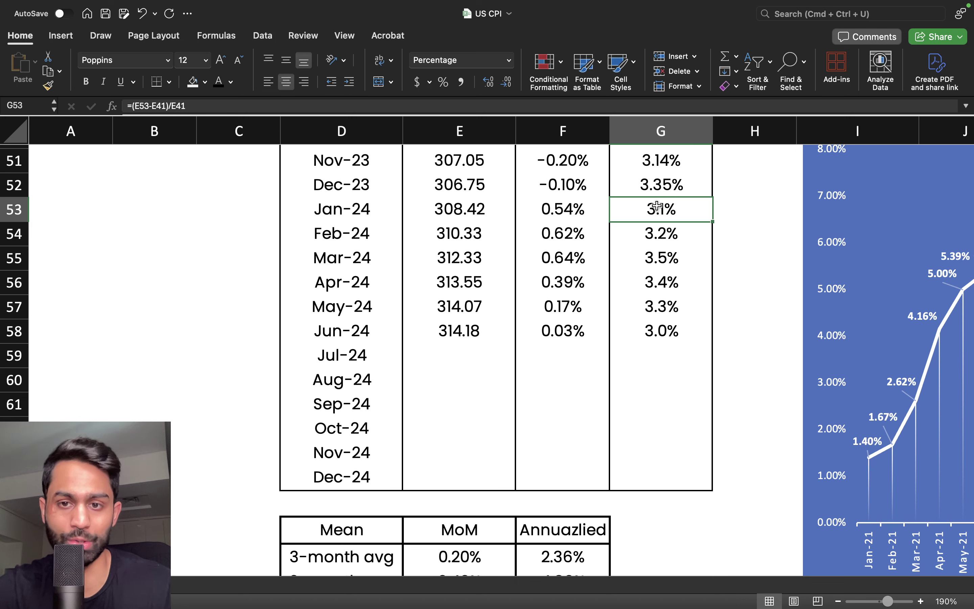
# Step: Restore two decimal places for the yearly rates in G53:G58
pyautogui.moveTo(658, 210); pyautogui.dragTo(657, 330)
pyautogui.click(489, 82)
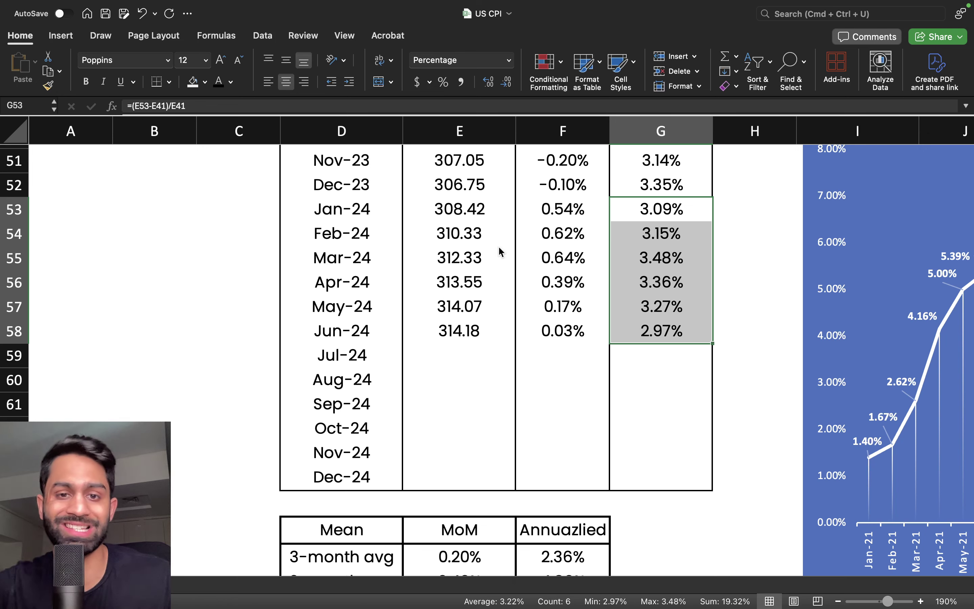
# Step: Review the recent index values in column E and the month-over-month changes in column F
pyautogui.moveTo(484, 330); pyautogui.dragTo(499, 186)
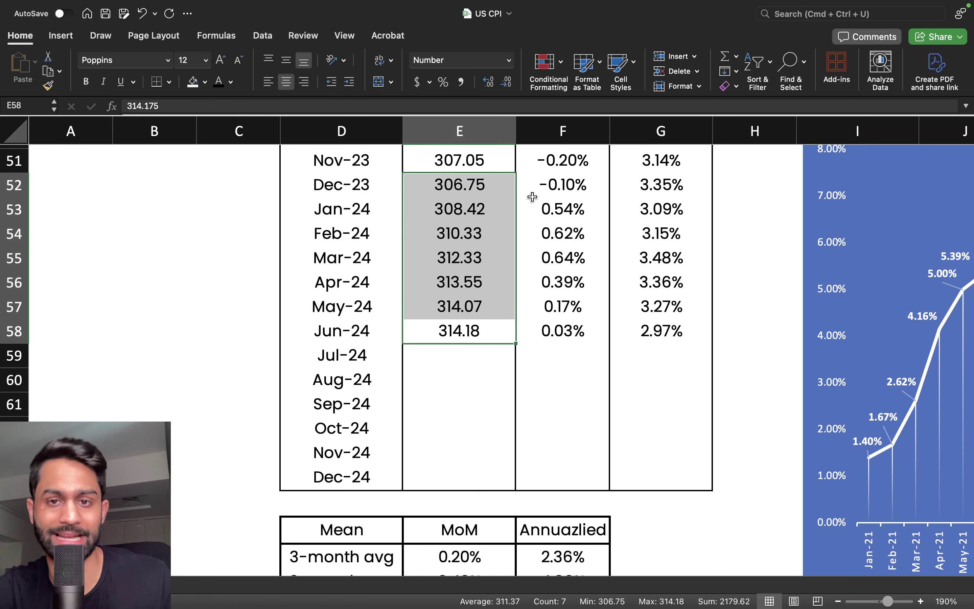
pyautogui.moveTo(551, 203); pyautogui.dragTo(549, 342)
pyautogui.click(565, 313)
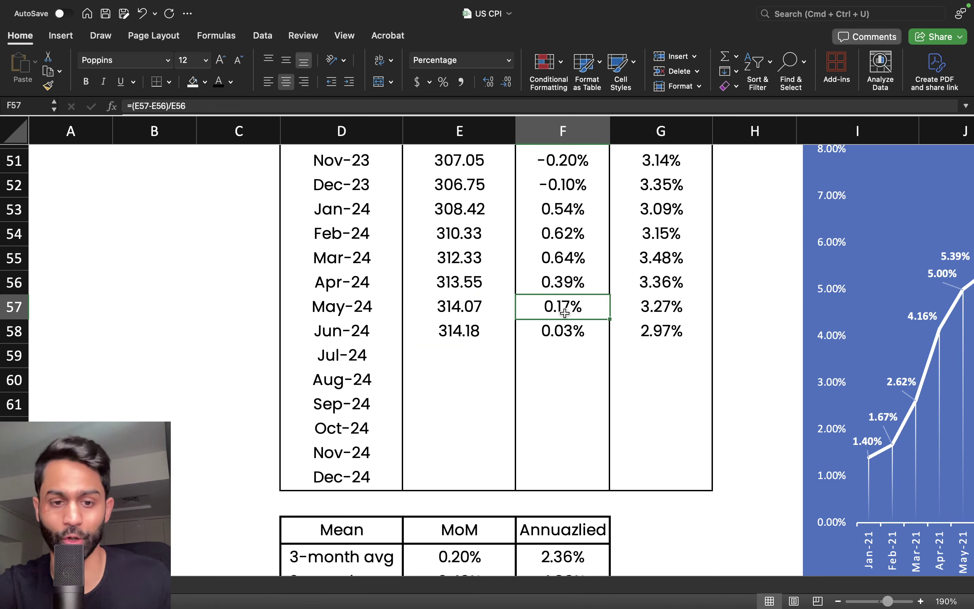
# Step: Examine the Mean table's MoM and annualized figures for the 3-, 6-, 12- and 24-month averages
pyautogui.scroll(-10, 563, 312)
pyautogui.scroll(3, 402, 260)
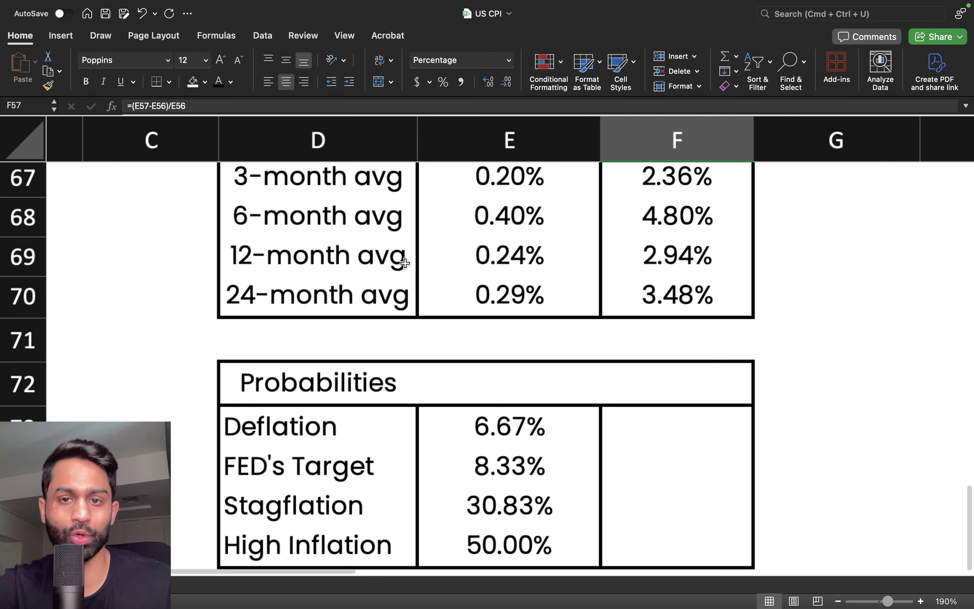
pyautogui.hscroll(-3, 405, 262)
pyautogui.scroll(3, 407, 264)
pyautogui.click(409, 285)
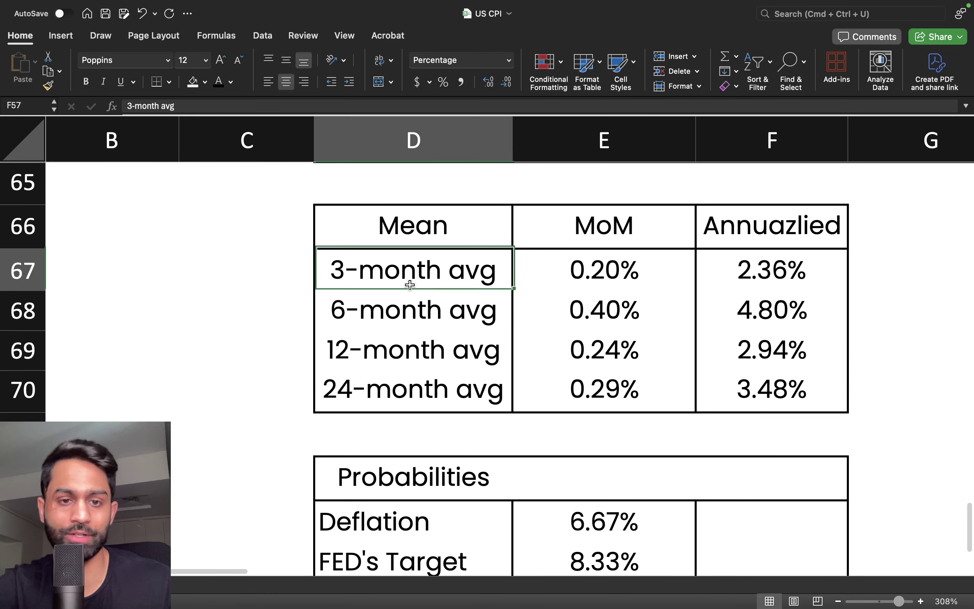
pyautogui.moveTo(410, 285); pyautogui.dragTo(408, 391)
pyautogui.click(577, 292)
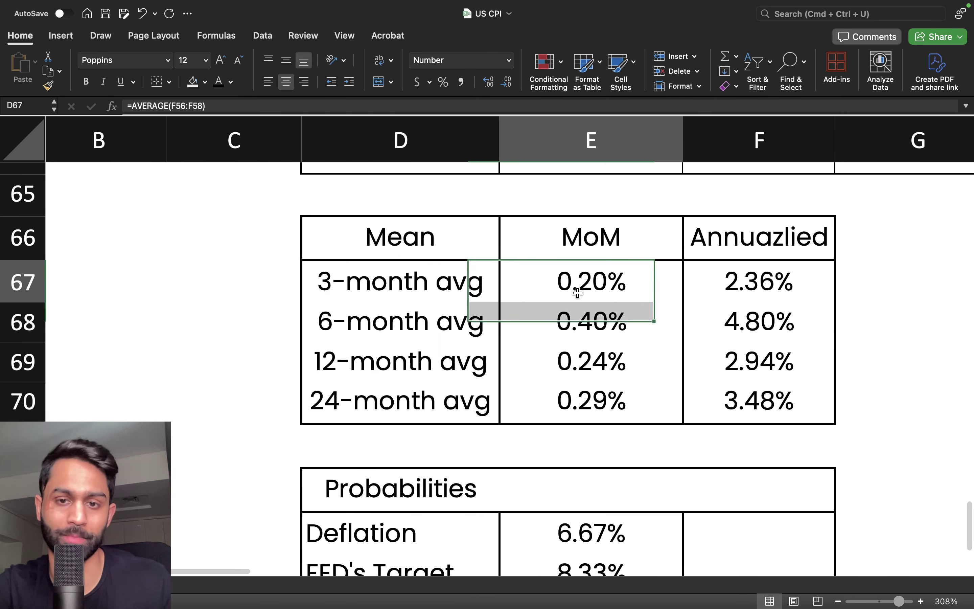
pyautogui.moveTo(577, 292); pyautogui.dragTo(766, 395)
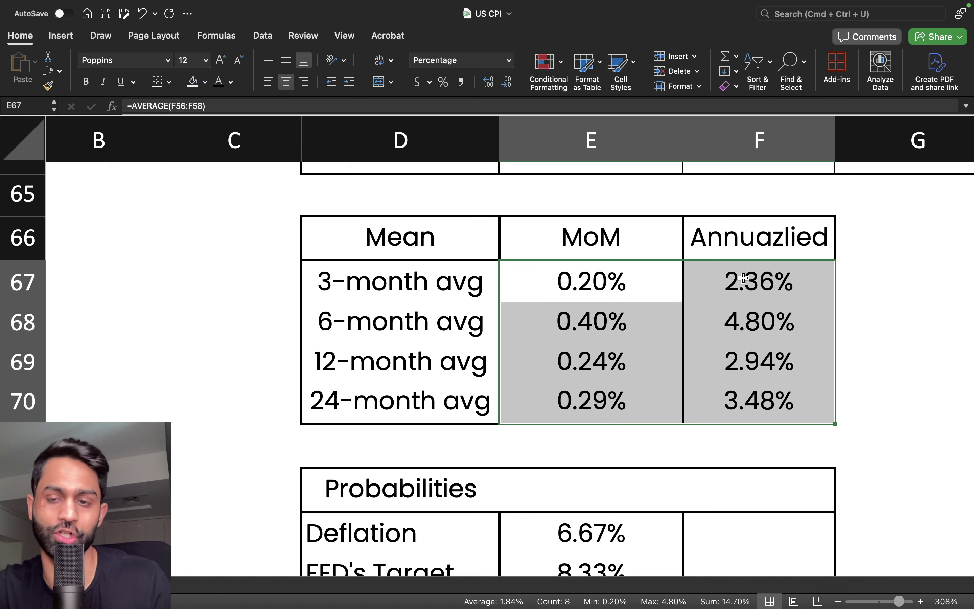
# Step: Inspect the annualized rate for each averaging period in F67:F70 and compare them with one another
pyautogui.click(760, 275)
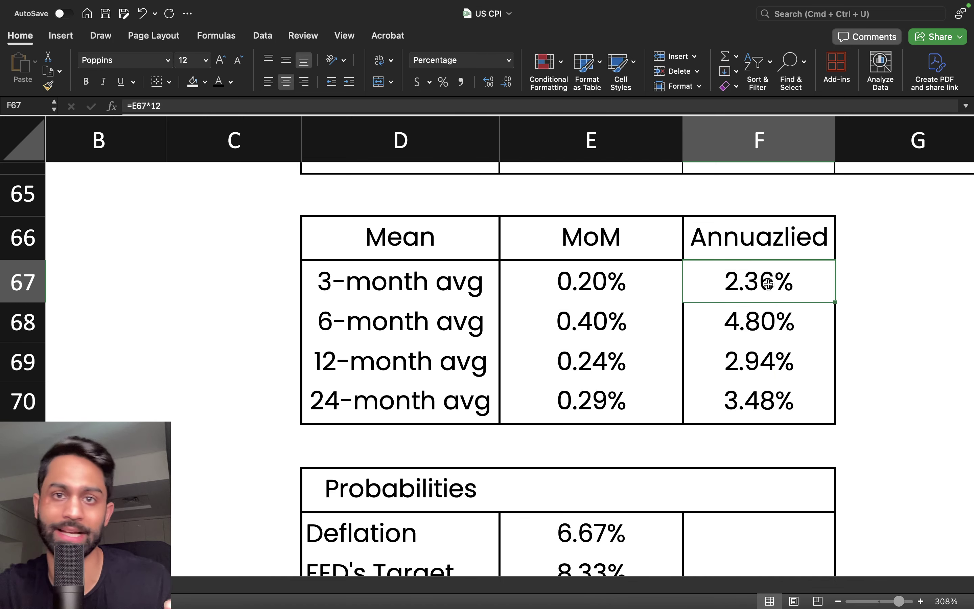
pyautogui.click(751, 334)
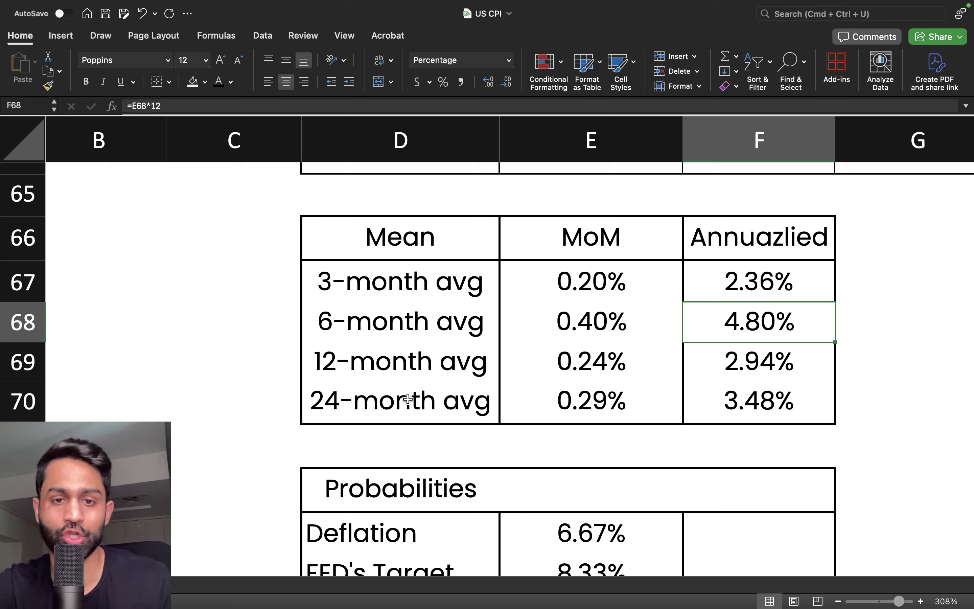
pyautogui.moveTo(397, 371); pyautogui.dragTo(758, 368)
pyautogui.click(762, 371)
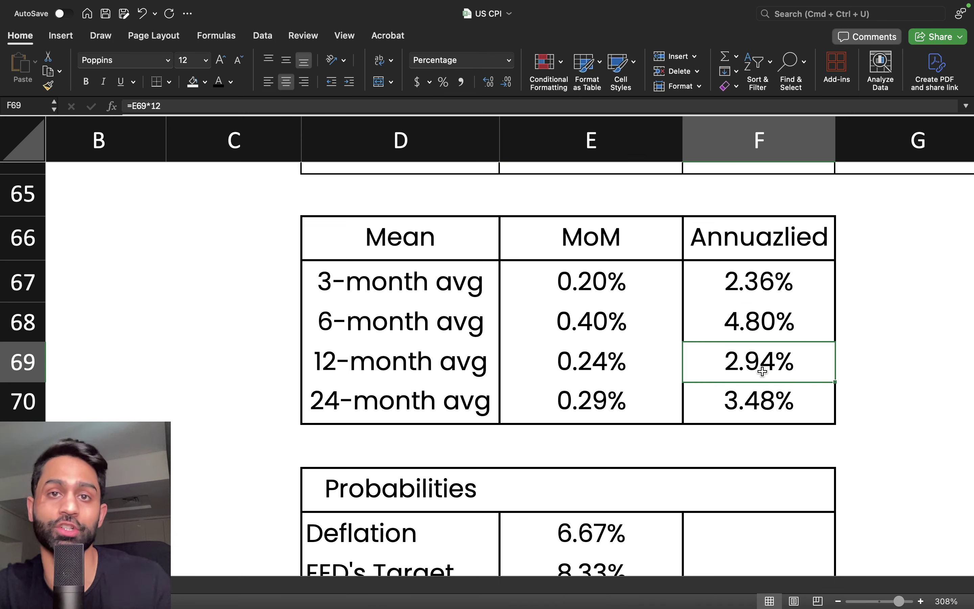
pyautogui.moveTo(493, 398); pyautogui.dragTo(702, 404)
pyautogui.click(725, 404)
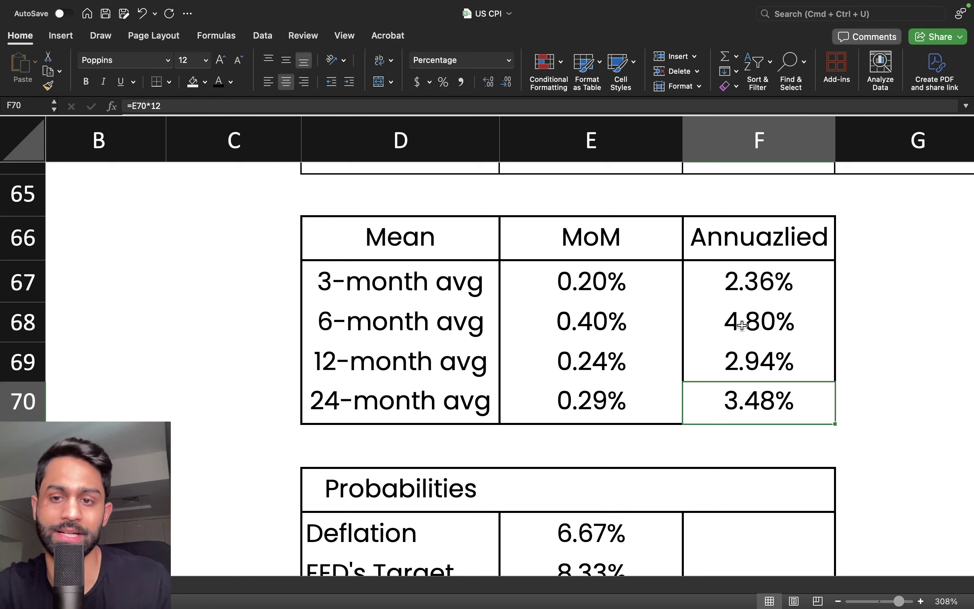
pyautogui.moveTo(743, 298); pyautogui.dragTo(743, 414)
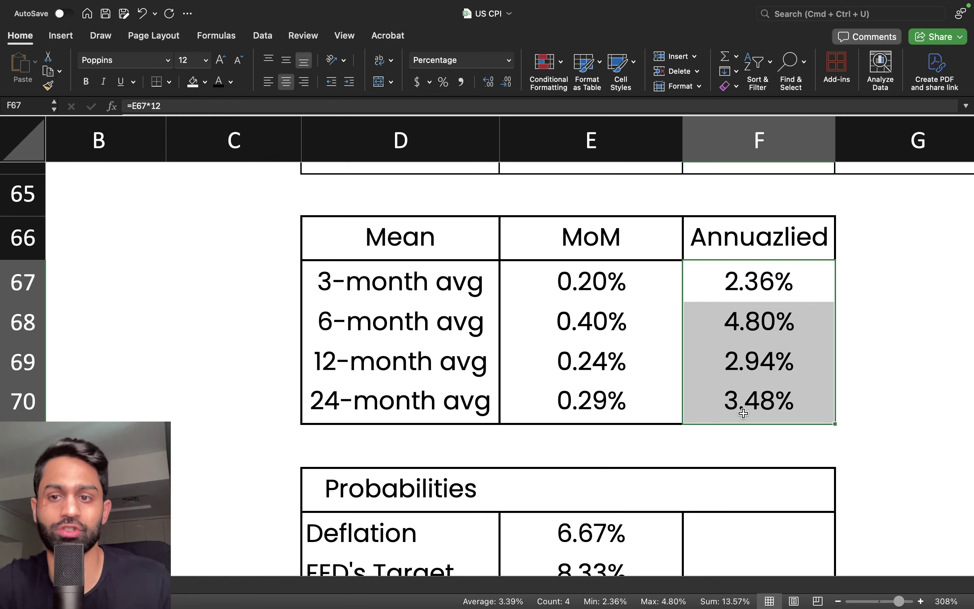
pyautogui.click(754, 291)
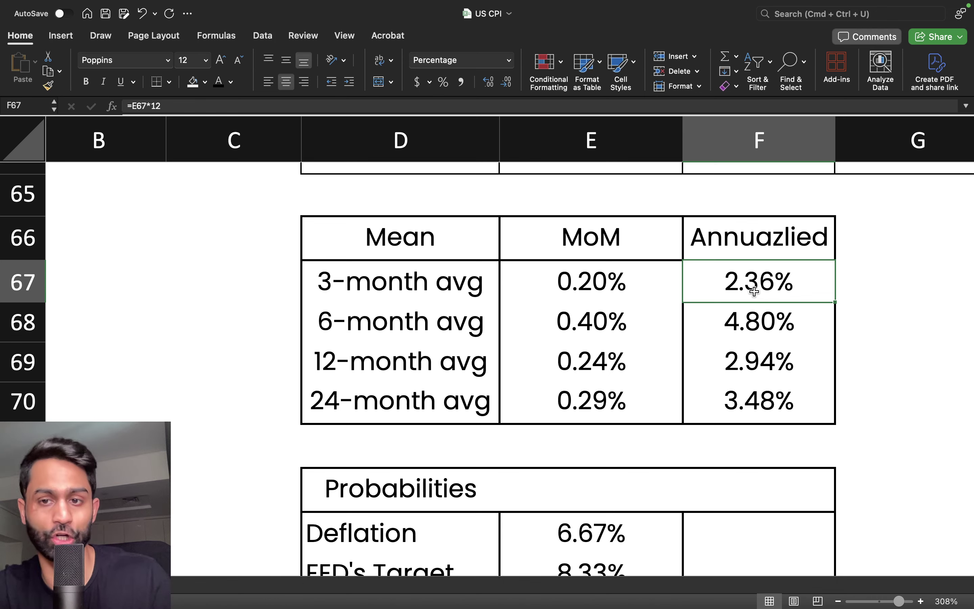
# Step: Examine the 6-month average row in D68:F68 and the January to March 2024 month-over-month changes in F53:F55
pyautogui.click(726, 320)
pyautogui.hotkey('shift', 'Left')
pyautogui.hotkey('shift', 'Left')
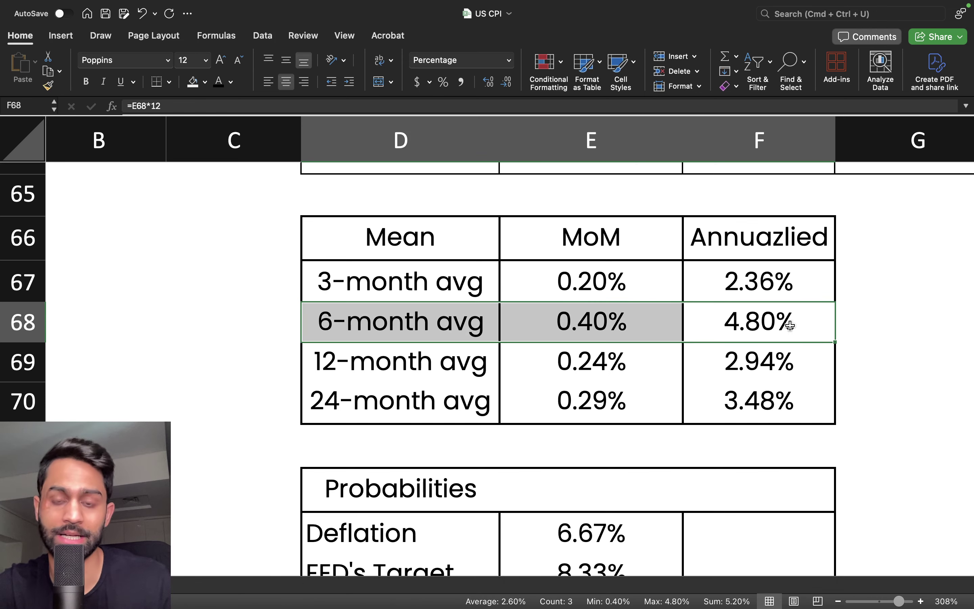
pyautogui.scroll(10, 789, 326)
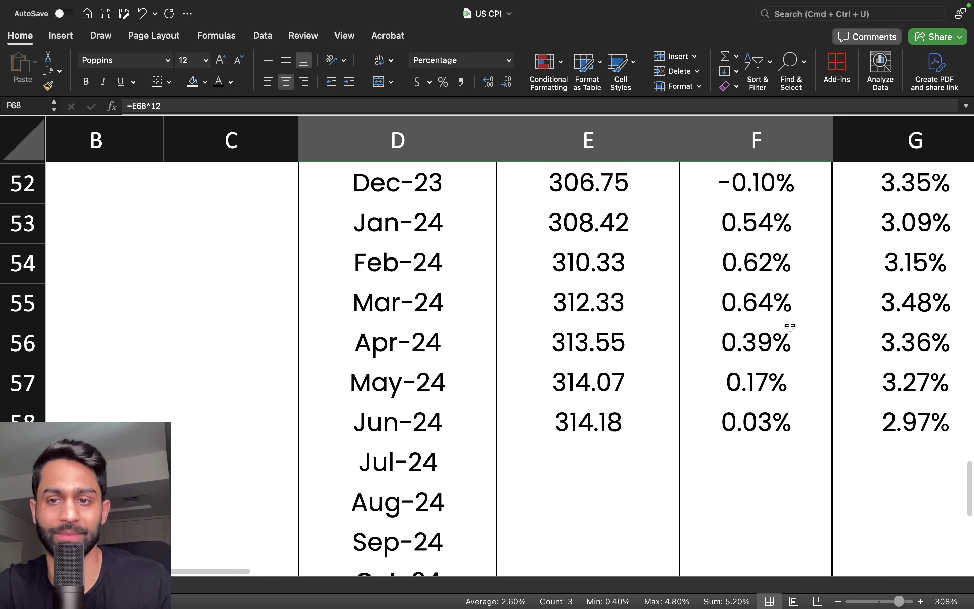
pyautogui.hscroll(2, 789, 325)
pyautogui.moveTo(630, 289); pyautogui.dragTo(288, 324)
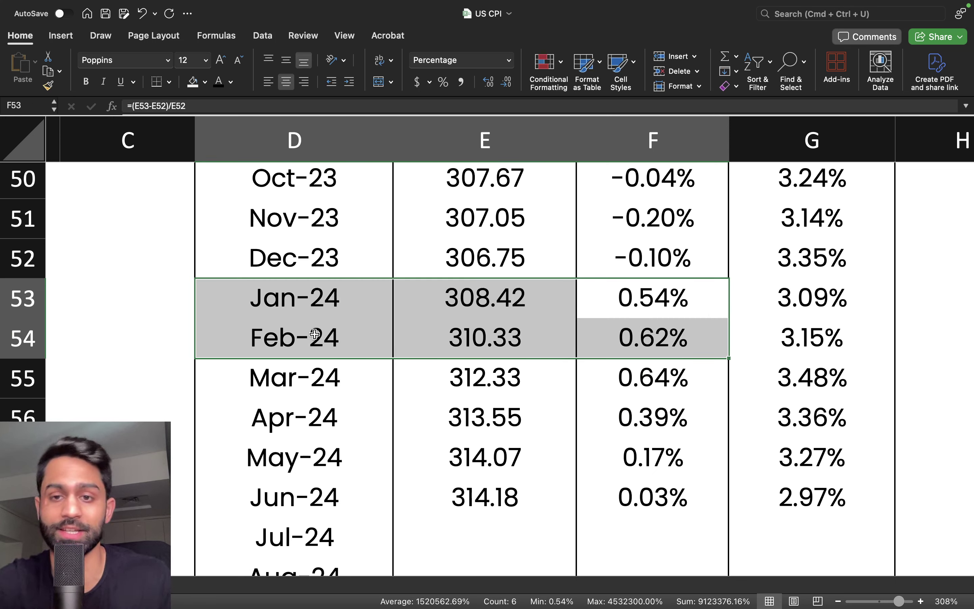
pyautogui.moveTo(668, 302); pyautogui.dragTo(664, 365)
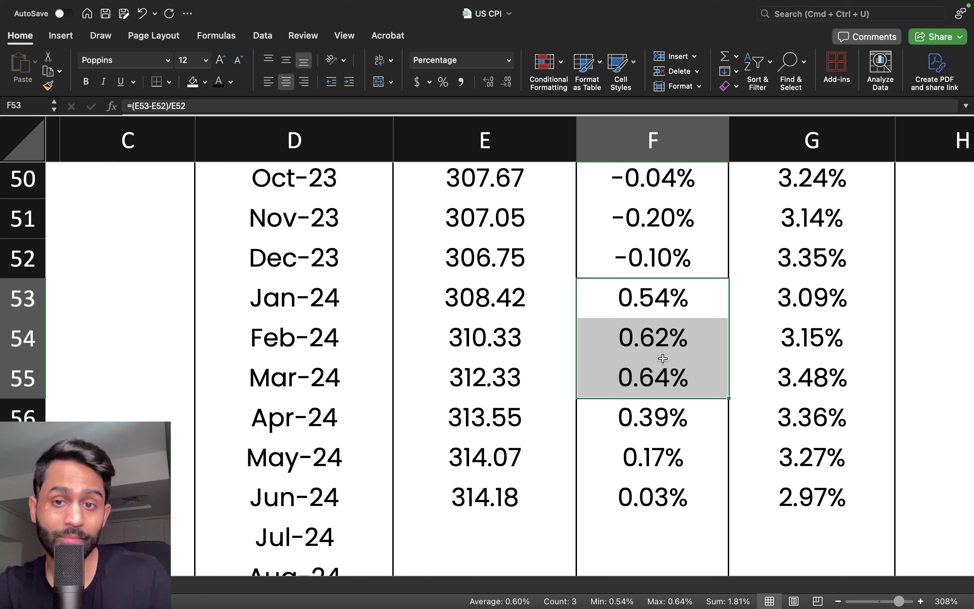
# Step: Compare the January to March 2024 yearly rates in G53:G55 with the All items line on the BLS chart in the browser
pyautogui.click(791, 310)
pyautogui.click(799, 376)
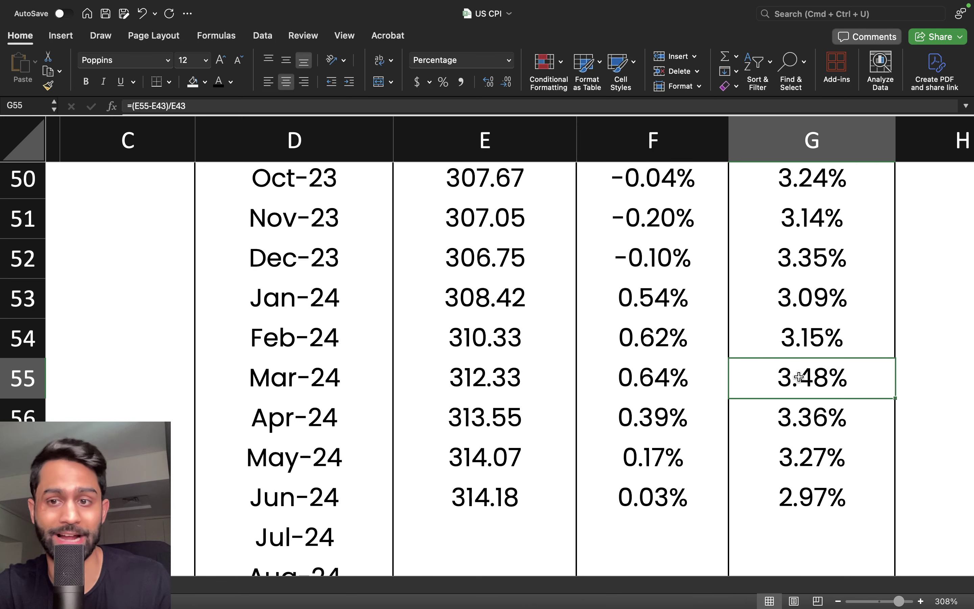
pyautogui.moveTo(797, 306); pyautogui.dragTo(796, 366)
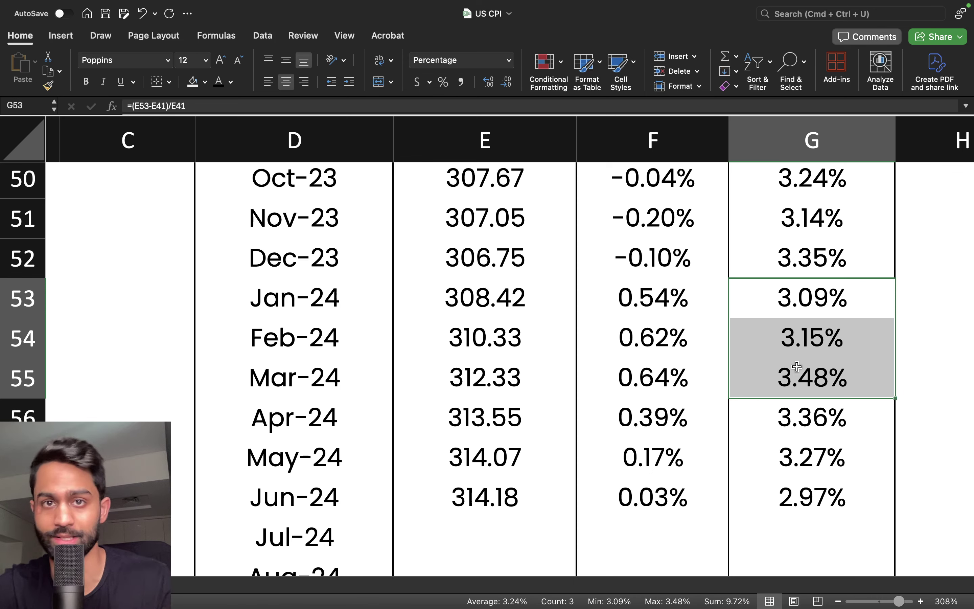
pyautogui.hotkey('ctrl', 'Left')
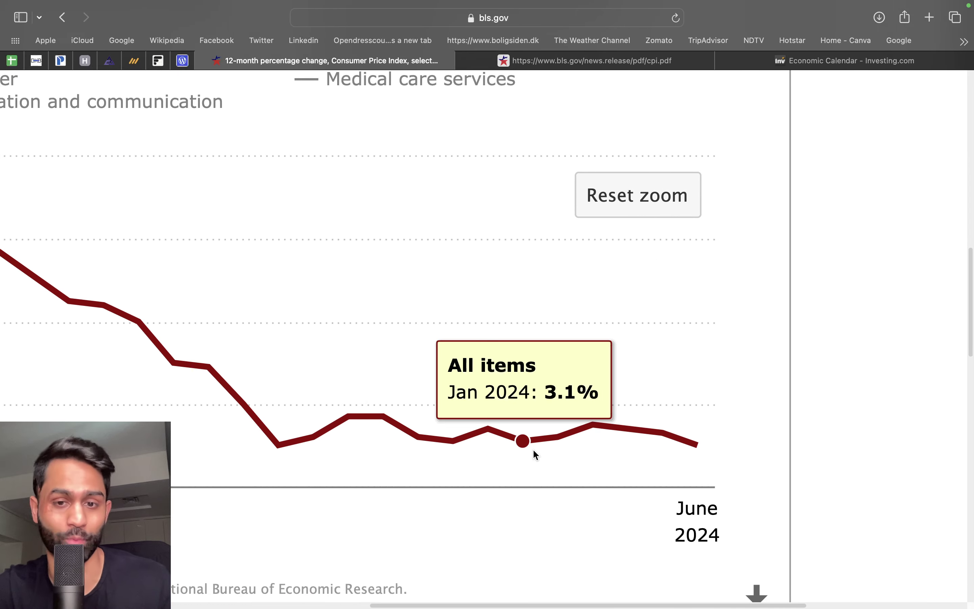
pyautogui.moveTo(559, 439)
pyautogui.moveTo(589, 432)
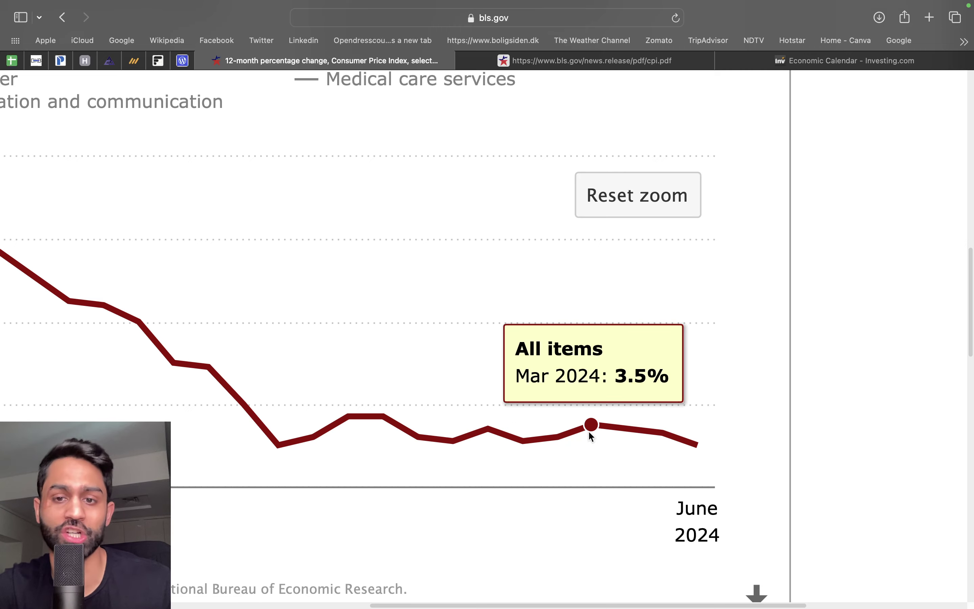
# Step: Back in the Excel worksheet, inspect the April to June 2024 yearly rates in G56:G58 and monthly changes in F56:F58
pyautogui.press('super+Tab')
pyautogui.moveTo(800, 425); pyautogui.dragTo(771, 483)
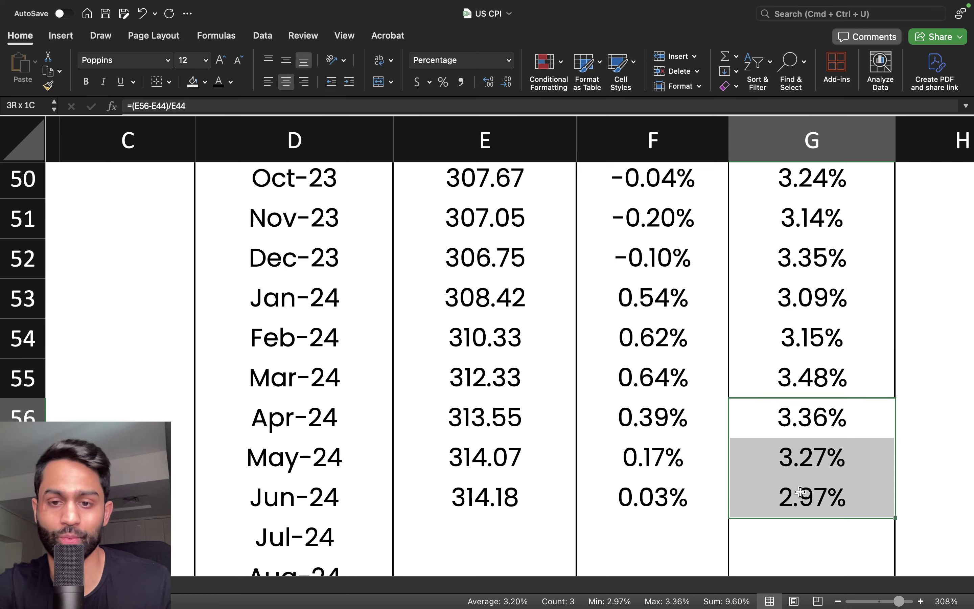
pyautogui.scroll(-2, 709, 467)
pyautogui.moveTo(670, 341); pyautogui.dragTo(670, 432)
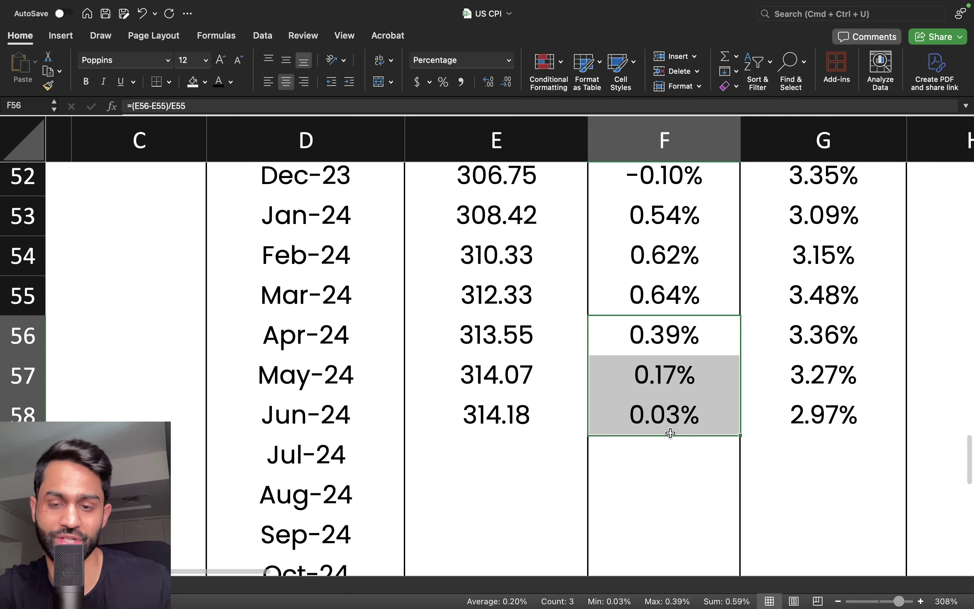
pyautogui.click(674, 344)
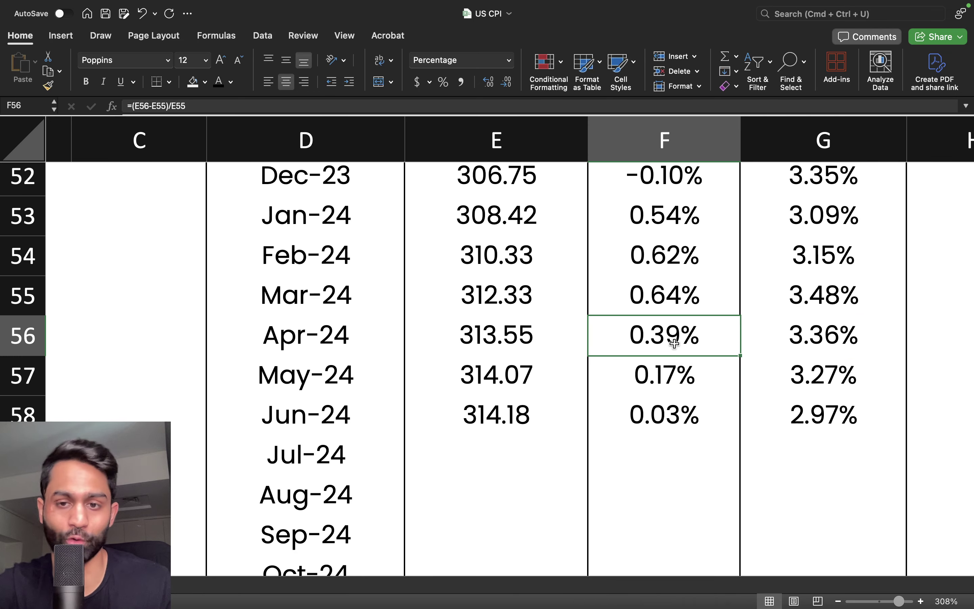
pyautogui.click(677, 373)
pyautogui.click(679, 411)
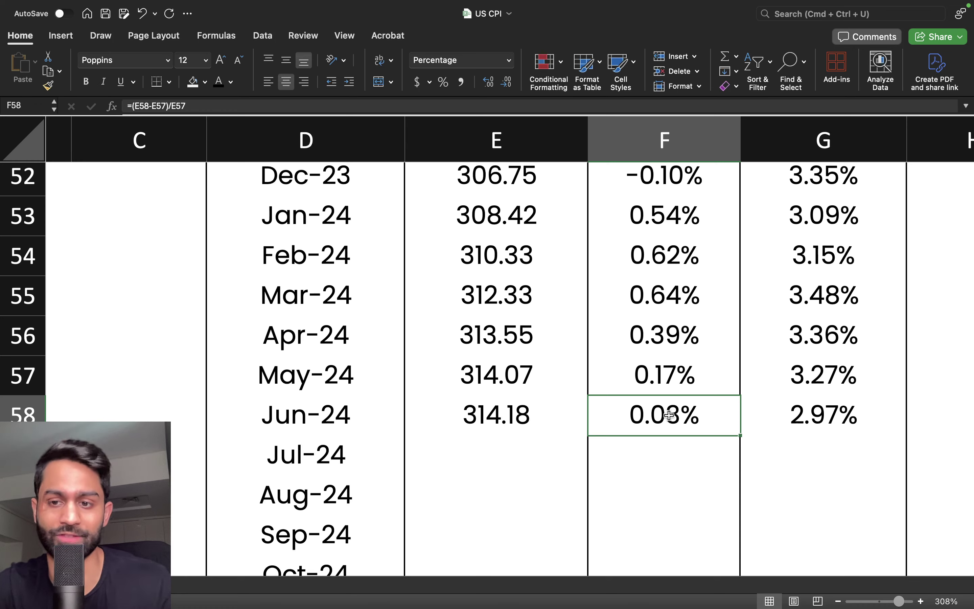
pyautogui.click(834, 411)
# Step: Examine the yearly inflation line chart from Jan-21 to Jun-24, including its Jun-22 peak and the most recent points
pyautogui.scroll(-10, 834, 402)
pyautogui.hscroll(5, 835, 402)
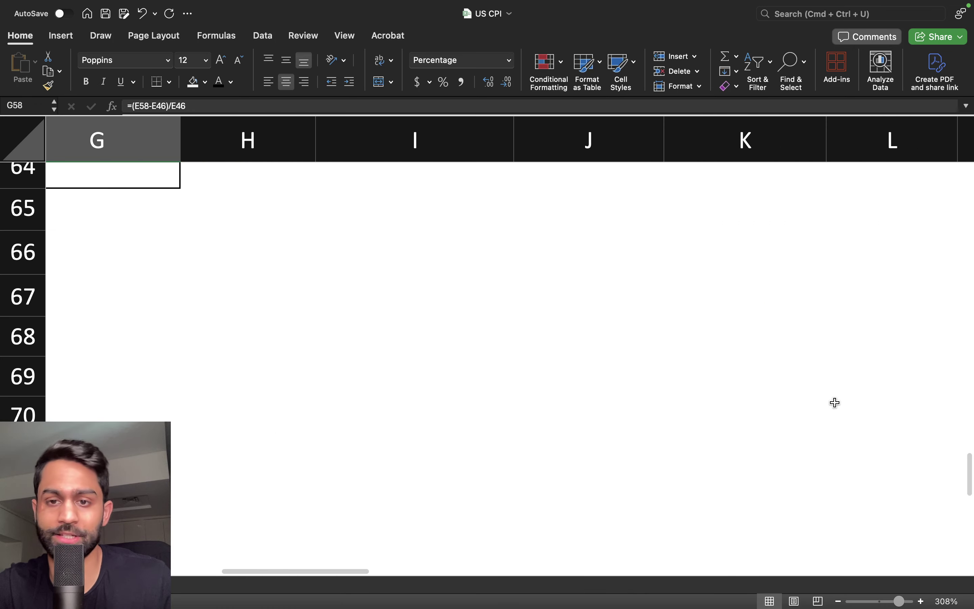
pyautogui.scroll(-5, 835, 402)
pyautogui.scroll(3, 832, 406)
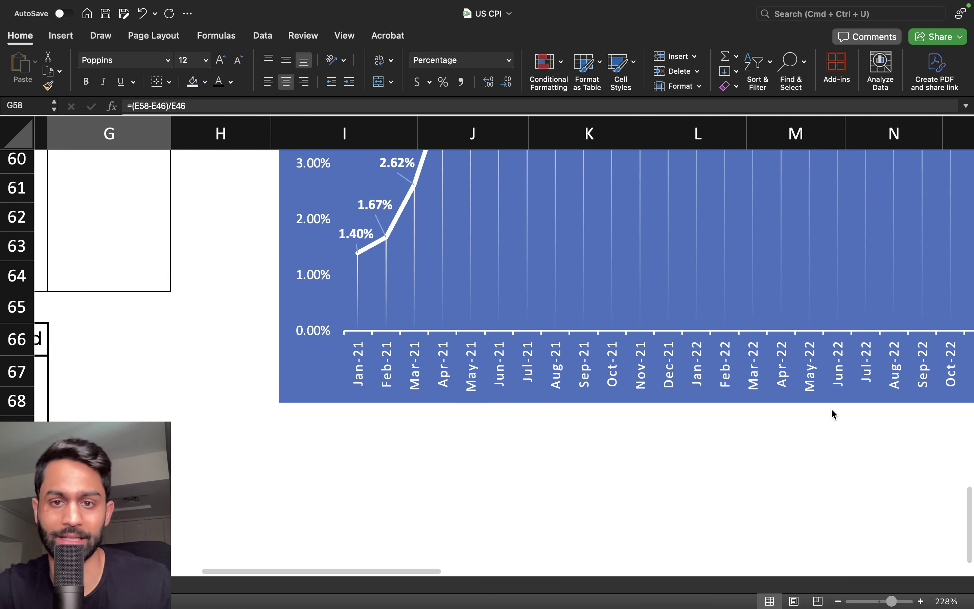
pyautogui.scroll(5, 832, 410)
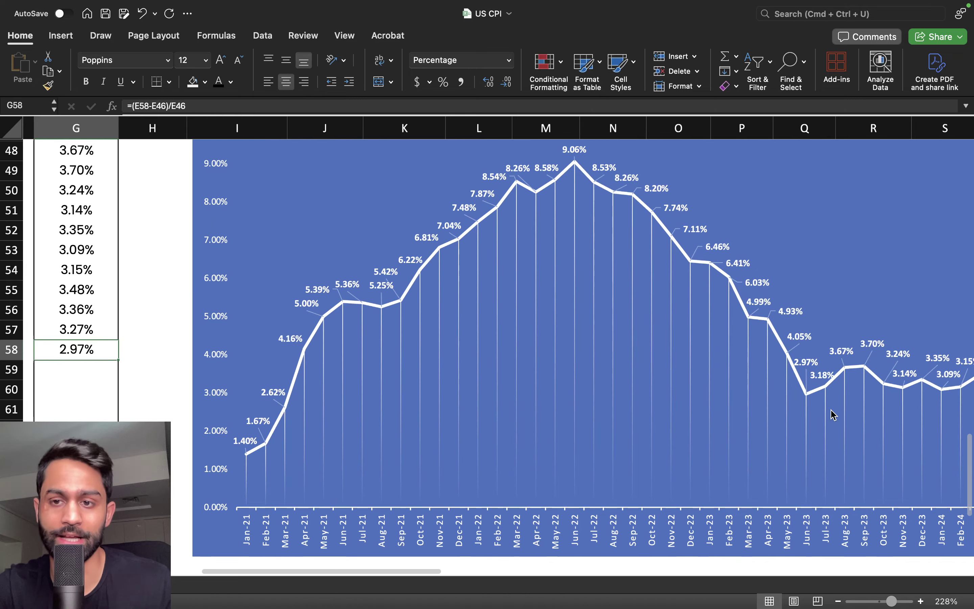
pyautogui.scroll(-4, 832, 414)
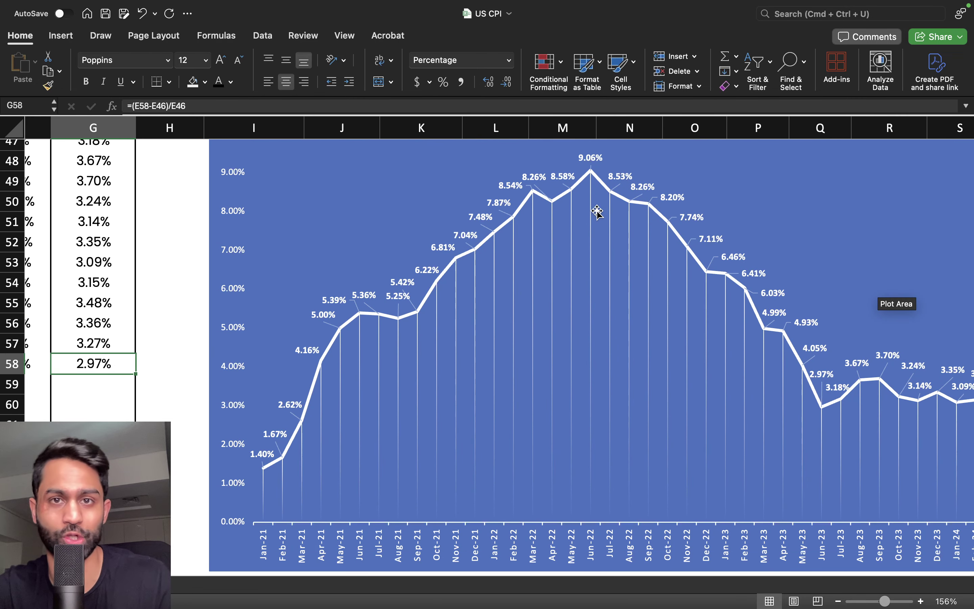
pyautogui.scroll(1, 595, 211)
pyautogui.hscroll(2, 595, 211)
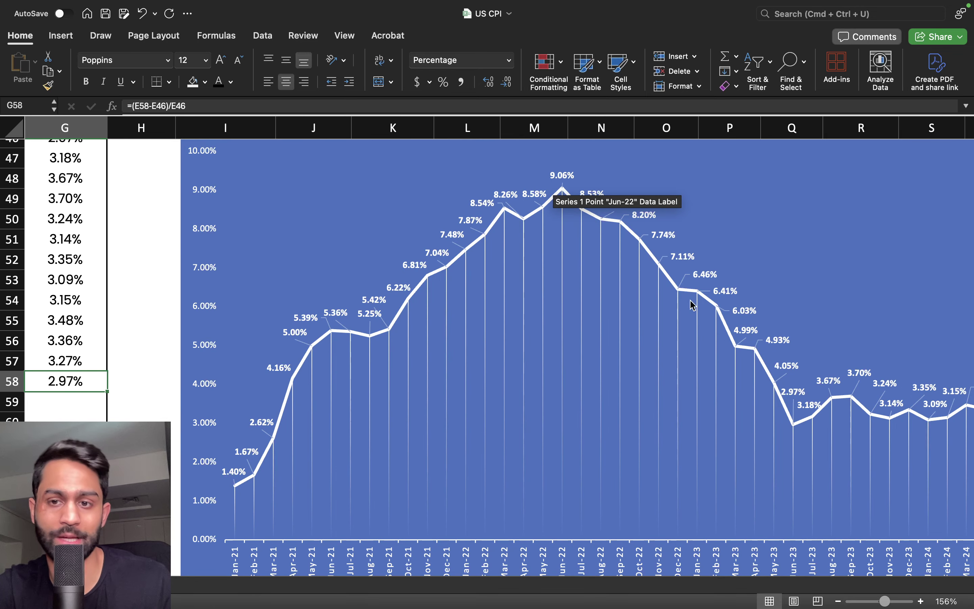
pyautogui.hscroll(5, 688, 399)
pyautogui.scroll(-1, 688, 399)
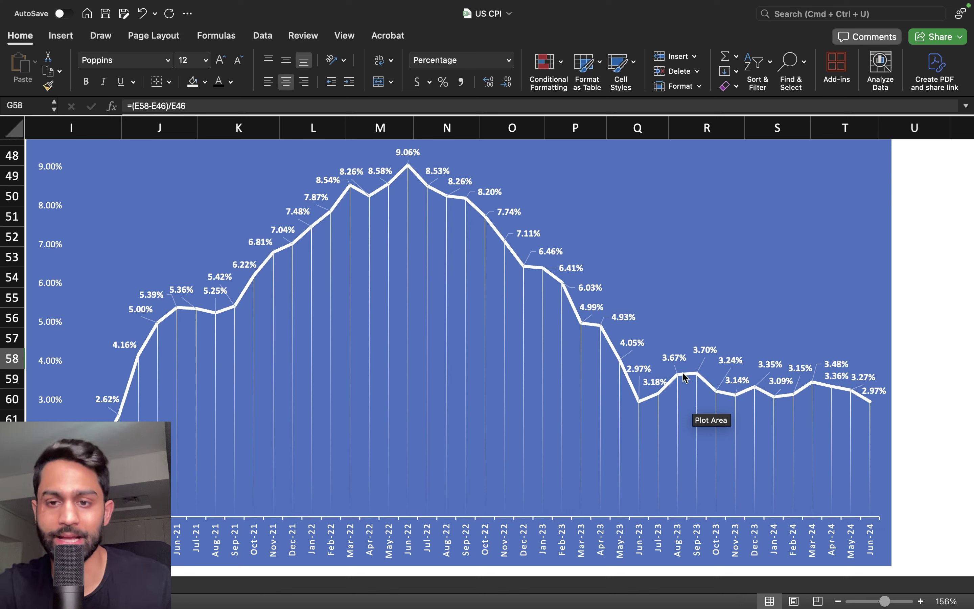
pyautogui.moveTo(741, 399)
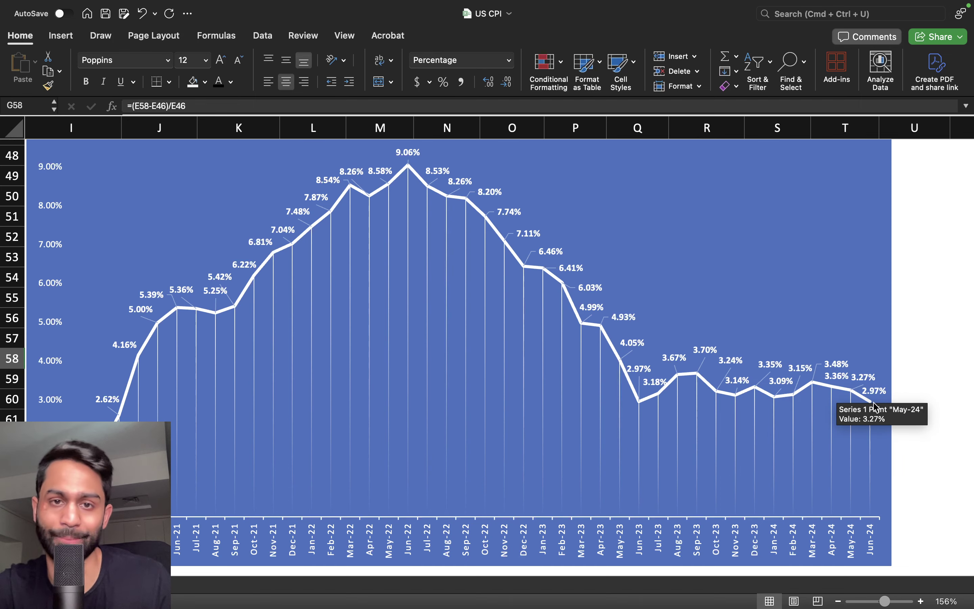
# Step: Review the index projection table's months in I6:I17 and its negative monthly rate scenarios in J5:K5
pyautogui.scroll(15, 874, 408)
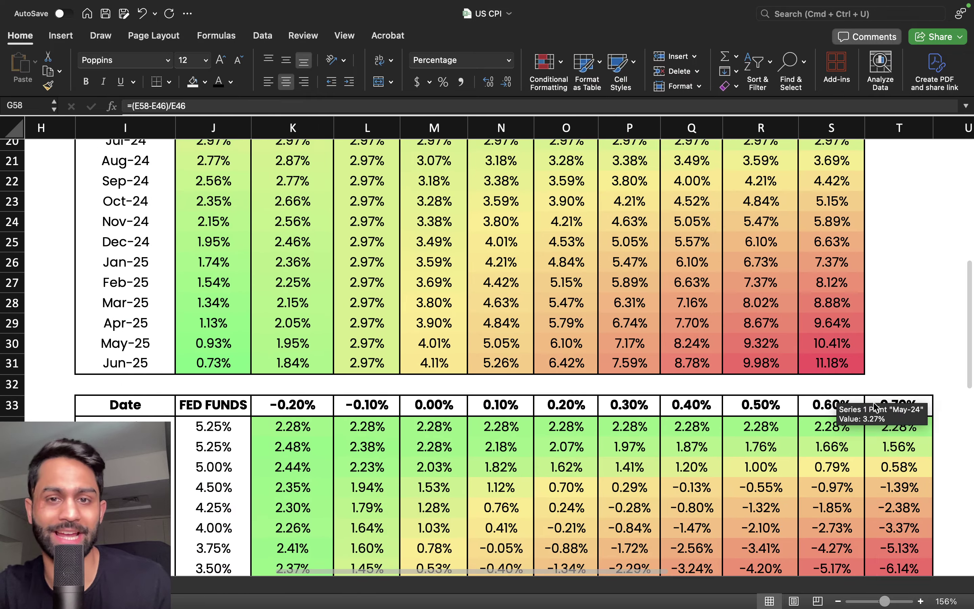
pyautogui.scroll(10, 875, 407)
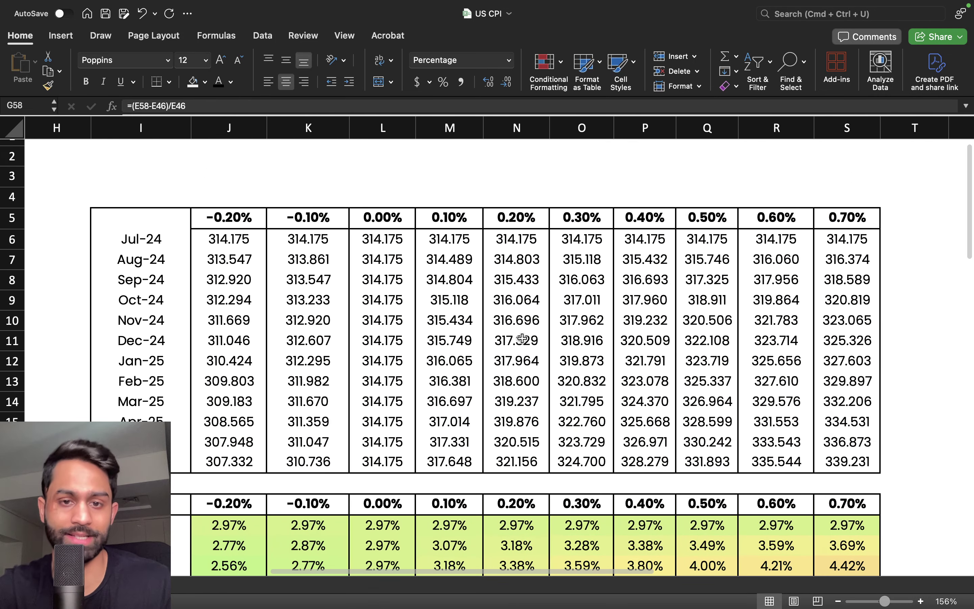
pyautogui.scroll(-1, 522, 338)
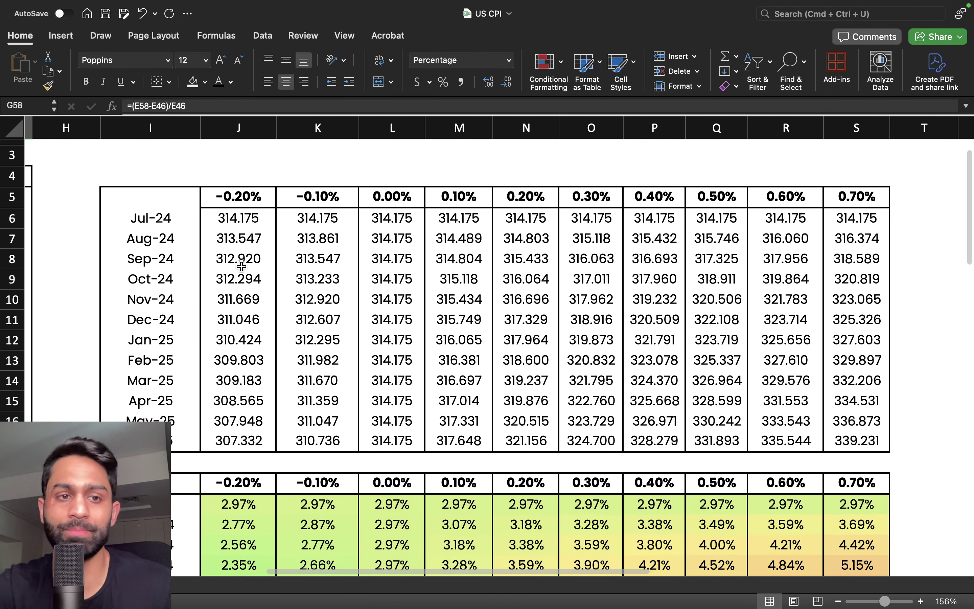
pyautogui.moveTo(180, 226); pyautogui.dragTo(173, 444)
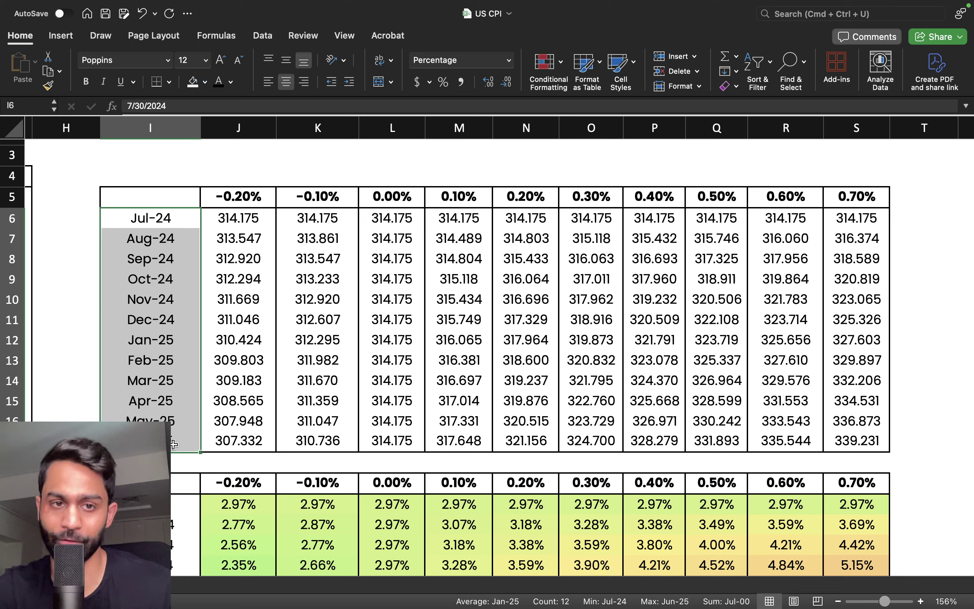
pyautogui.click(239, 200)
pyautogui.moveTo(239, 200); pyautogui.dragTo(306, 198)
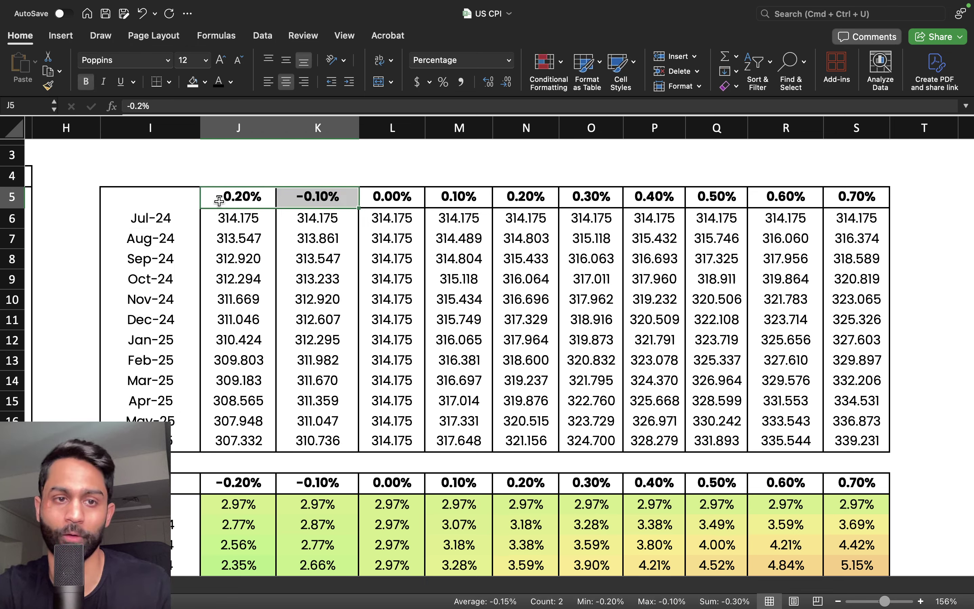
# Step: Enter the bold header "MoM ->" in I5 of the index projection table
pyautogui.click(178, 203)
pyautogui.write('MOM -?')
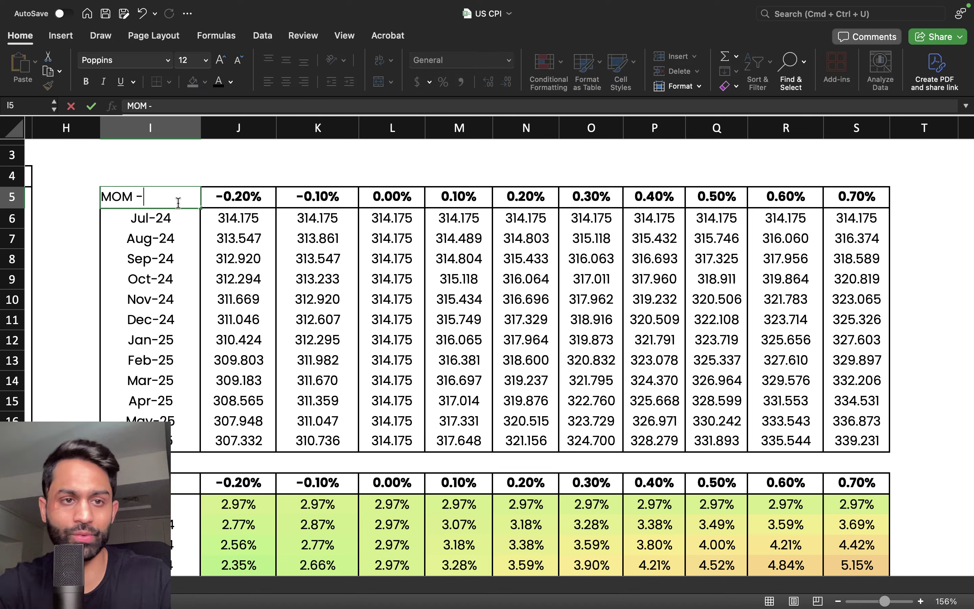
pyautogui.press('BackSpace')
pyautogui.press('BackSpace')
pyautogui.write('>')
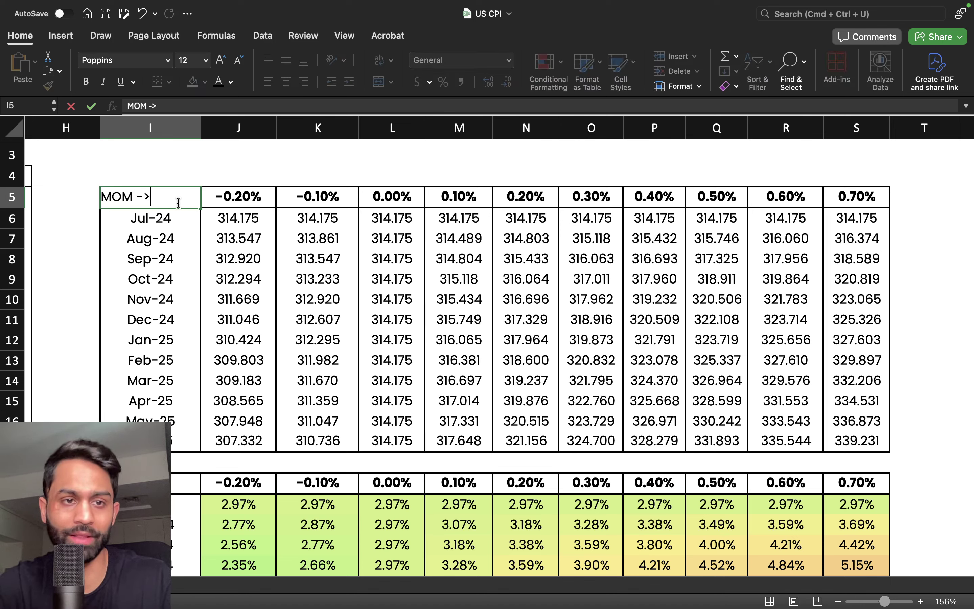
pyautogui.click(126, 202)
pyautogui.press('BackSpace')
pyautogui.write('O')
pyautogui.press('BackSpace')
pyautogui.write('o')
pyautogui.press('Return')
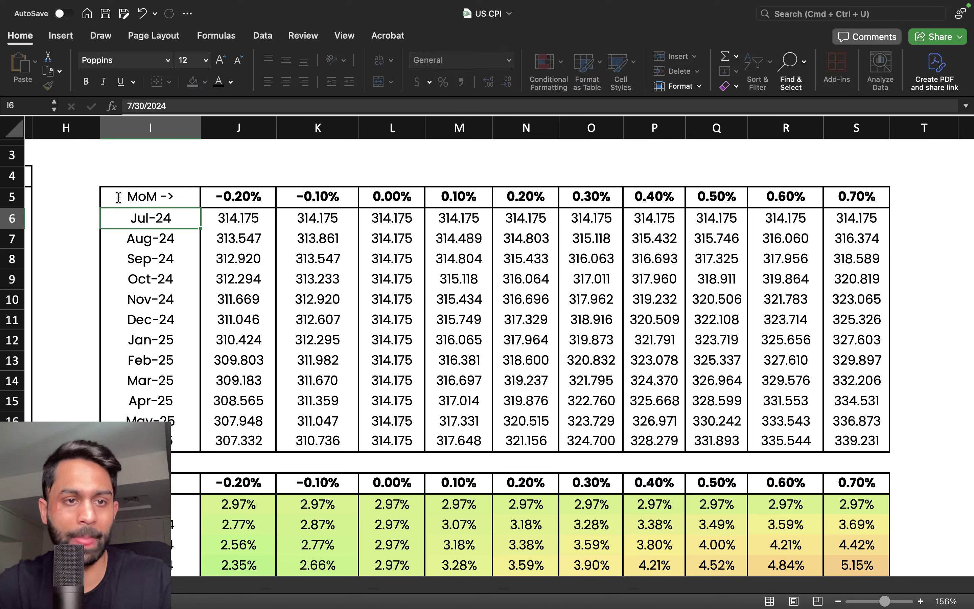
pyautogui.click(118, 197)
pyautogui.press('super+b')
# Step: Review the monthly rate scenarios in row 5, the projected index values in J6:S17 and the starting values in J6:S6
pyautogui.moveTo(121, 198); pyautogui.dragTo(850, 201)
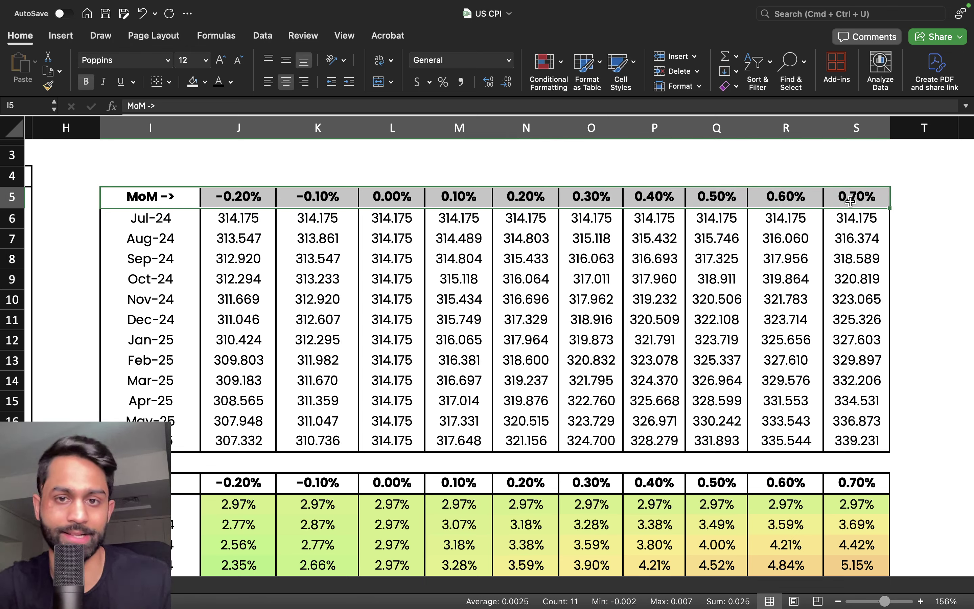
pyautogui.moveTo(249, 220); pyautogui.dragTo(845, 452)
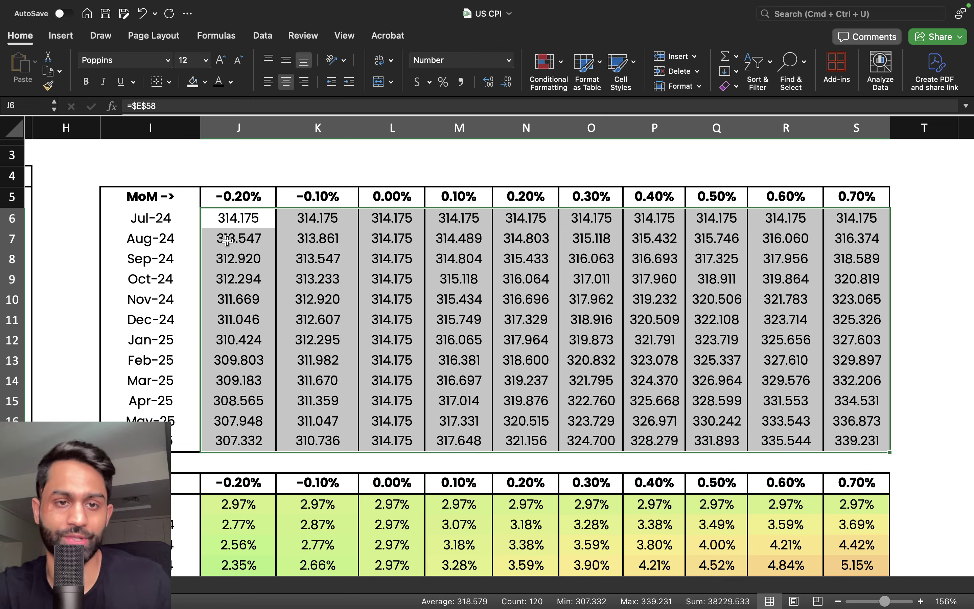
pyautogui.click(233, 220)
pyautogui.press('super+shift+Right')
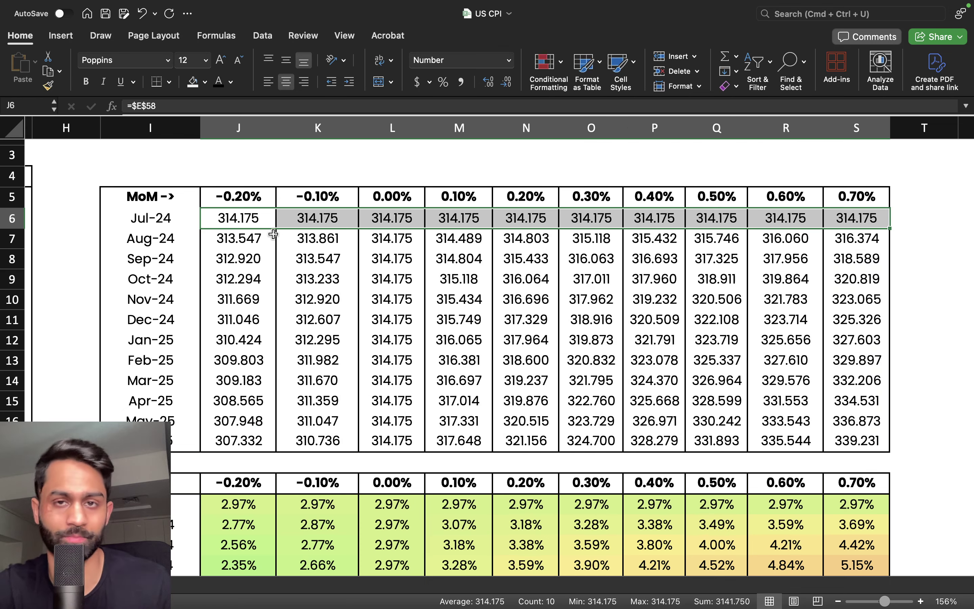
# Step: Change the projection table's first date in I6 to 6/30/2024
pyautogui.click(166, 225)
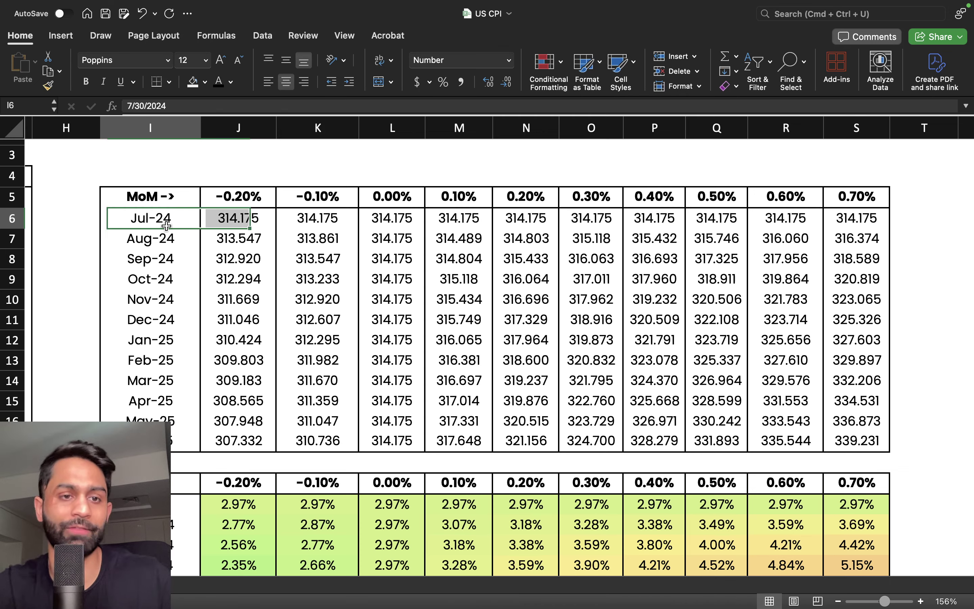
pyautogui.doubleClick(166, 225)
pyautogui.click(109, 218)
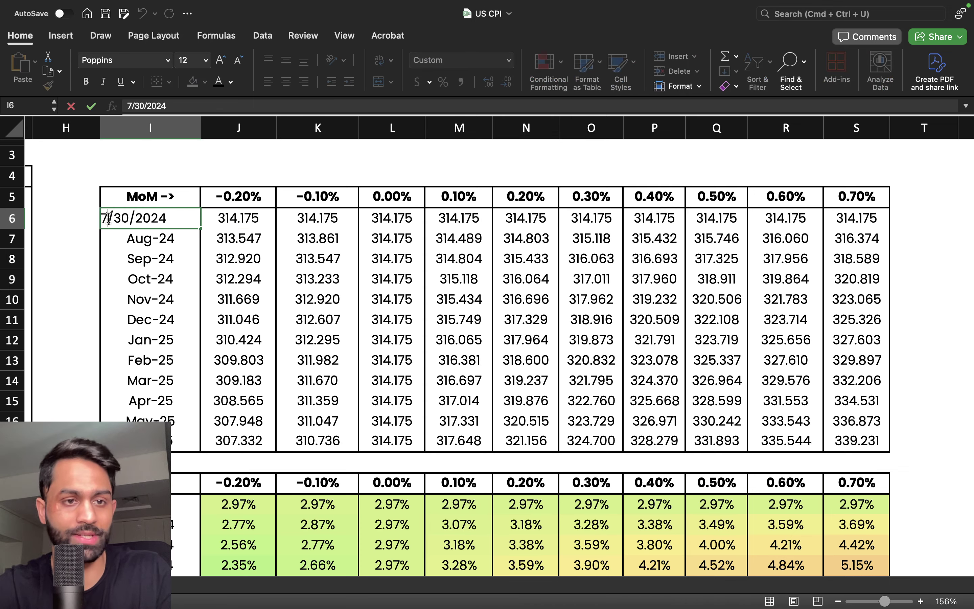
pyautogui.press('Delete')
pyautogui.write('6')
pyautogui.press('Return')
# Step: Set the date in I7 to 7/30/2024 and fill the monthly series from I6:I7 down to I17
pyautogui.doubleClick(111, 238)
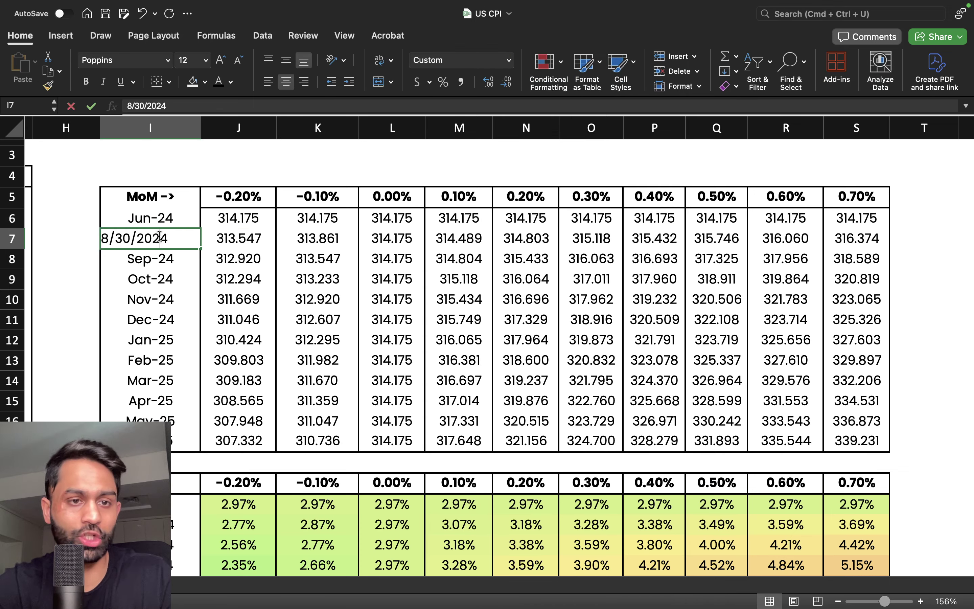
pyautogui.click(110, 237)
pyautogui.press('Delete')
pyautogui.write('7')
pyautogui.press('Return')
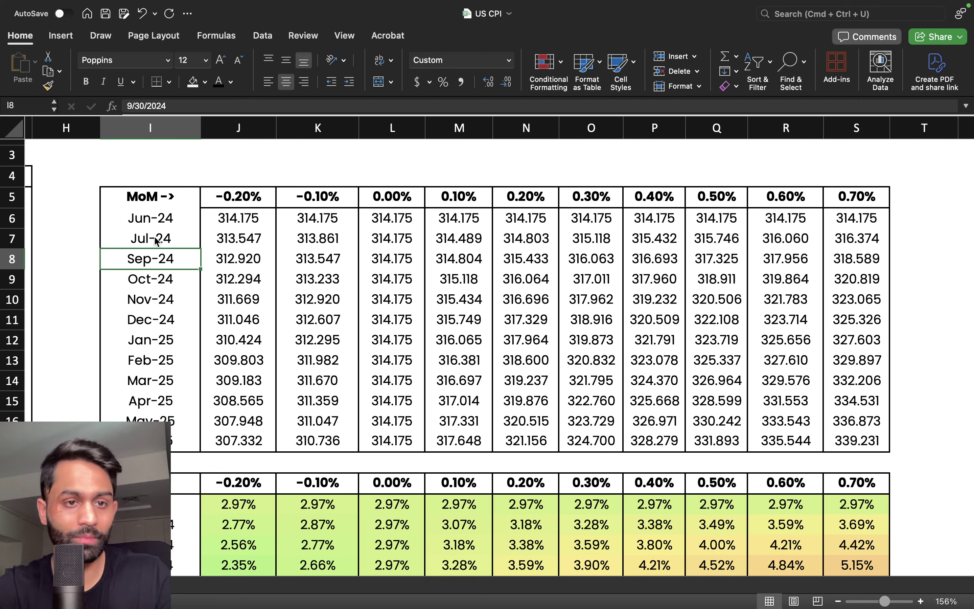
pyautogui.moveTo(153, 220); pyautogui.dragTo(201, 446)
pyautogui.click(318, 380)
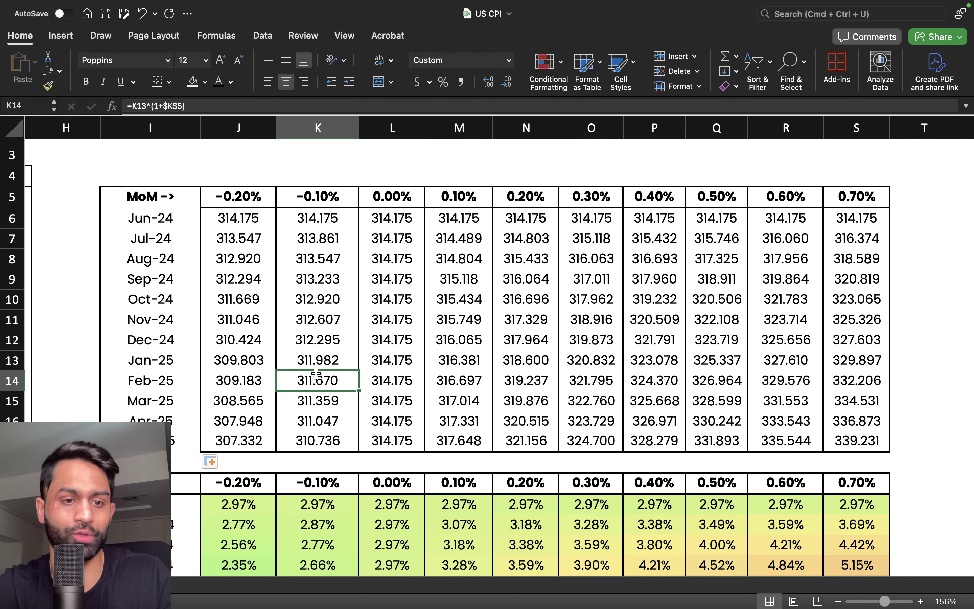
# Step: Add a bottom border to cell I17, closing off the date column of the index projection table
pyautogui.click(174, 439)
pyautogui.press('super+1')
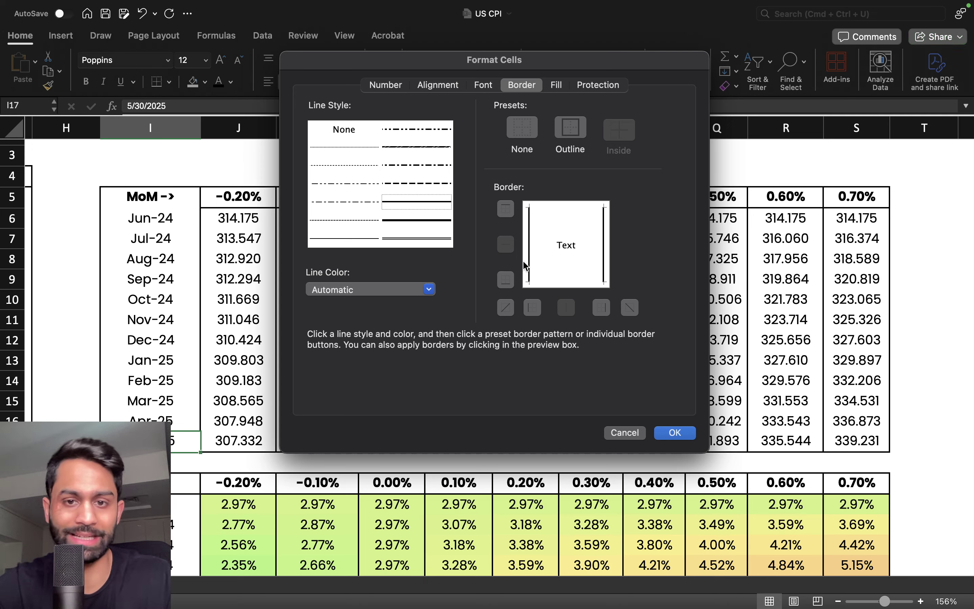
pyautogui.click(508, 285)
pyautogui.press('Return')
pyautogui.click(318, 319)
pyautogui.click(318, 279)
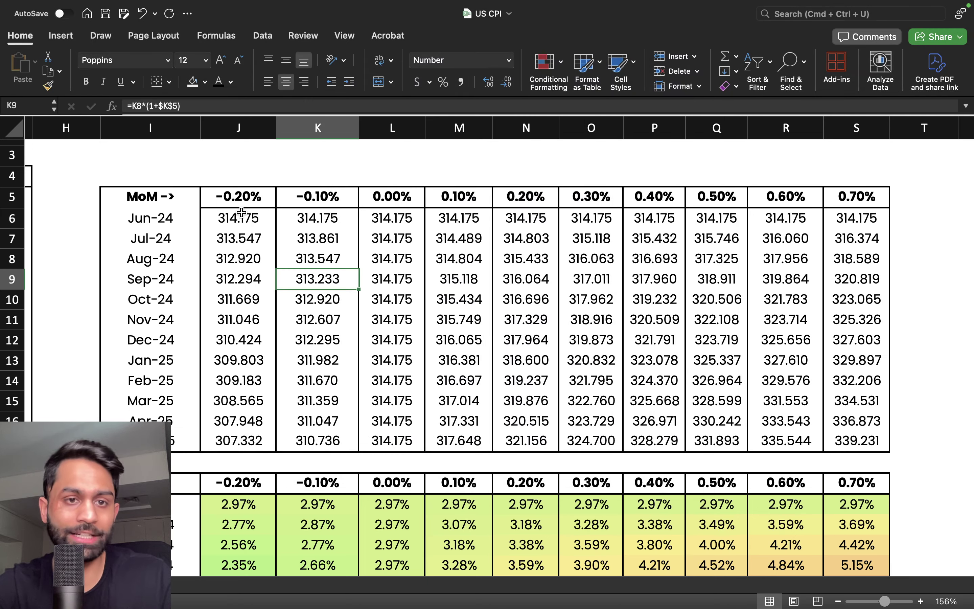
# Step: Review the July index formulas in row 7 against the monthly rates in J5:S5, and the projected values in J6:S17
pyautogui.click(240, 239)
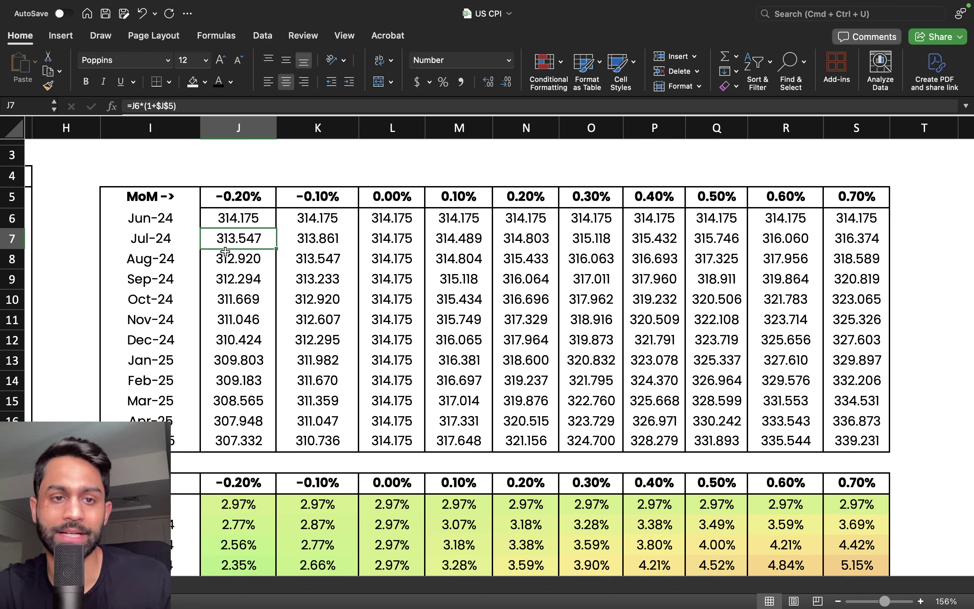
pyautogui.click(255, 205)
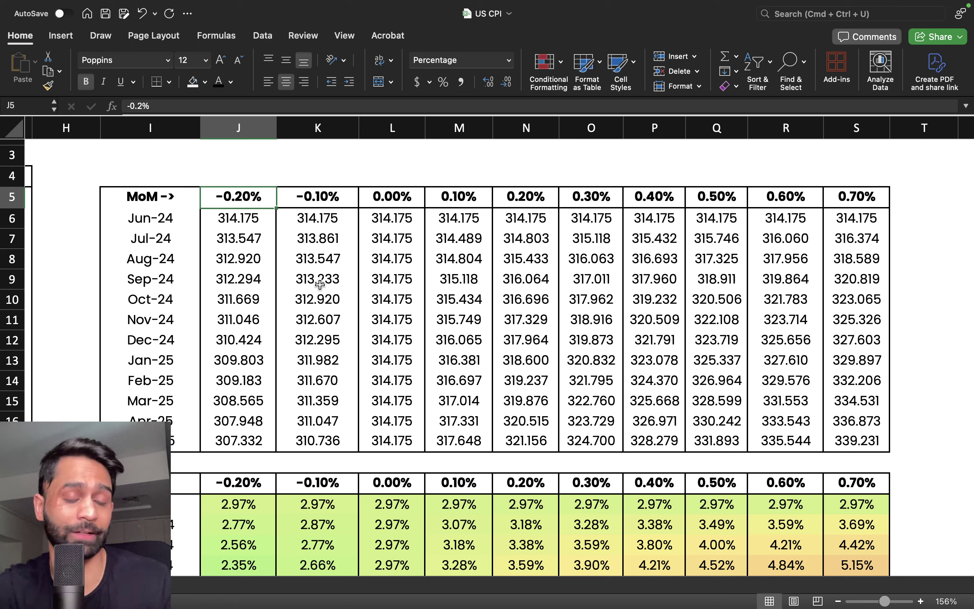
pyautogui.moveTo(189, 242); pyautogui.dragTo(266, 241)
pyautogui.click(247, 239)
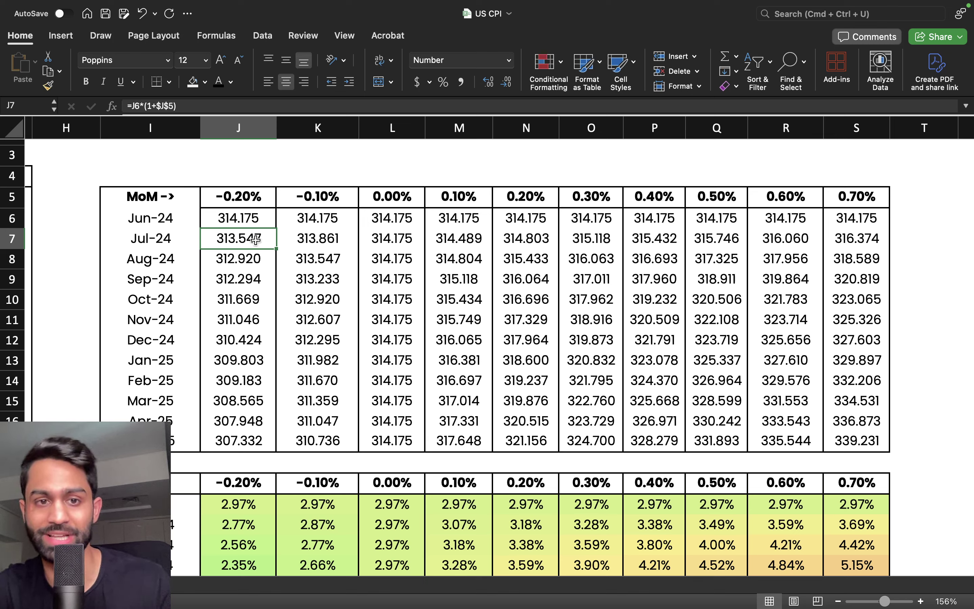
pyautogui.click(390, 244)
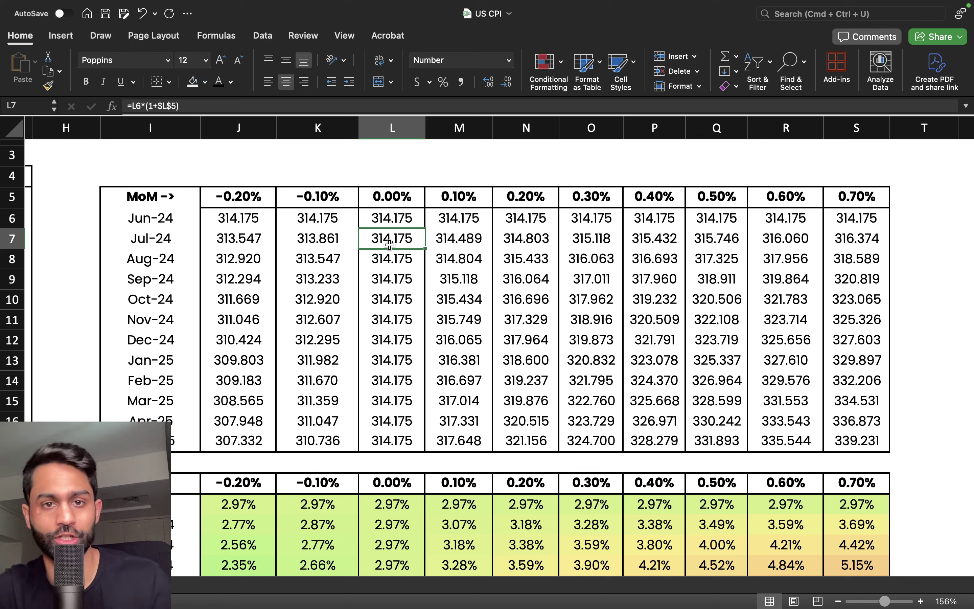
pyautogui.click(394, 199)
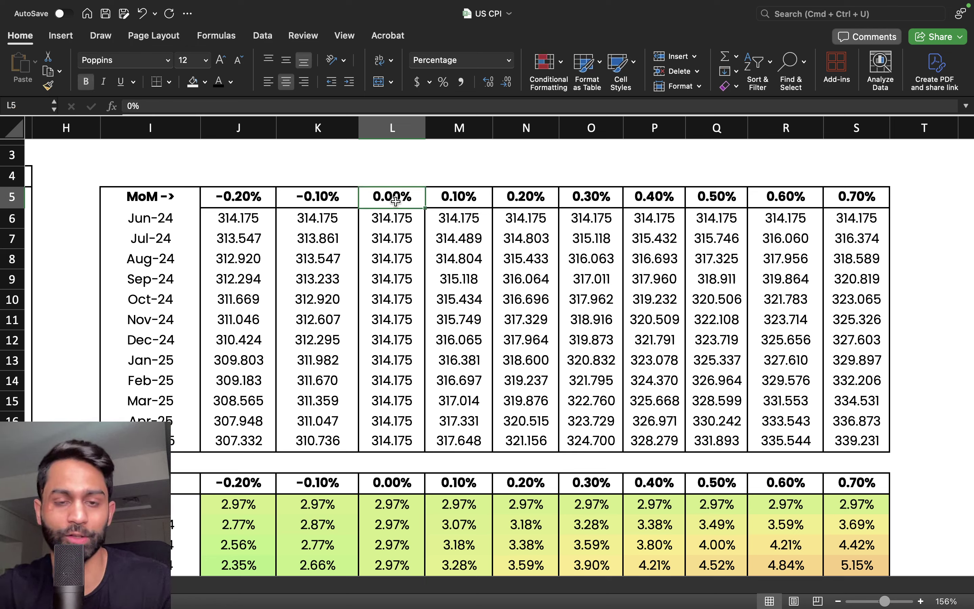
pyautogui.click(396, 242)
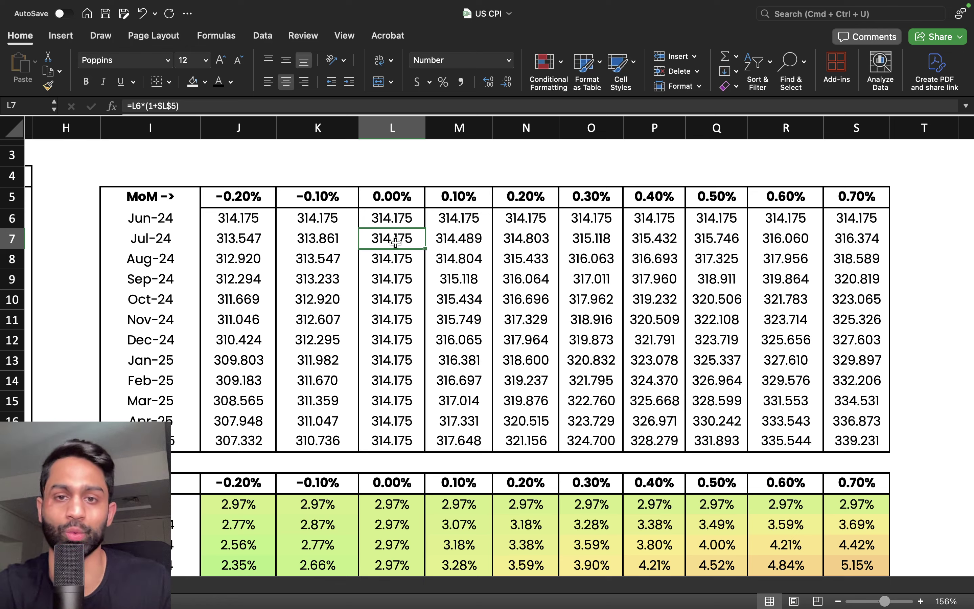
pyautogui.moveTo(430, 240); pyautogui.dragTo(844, 237)
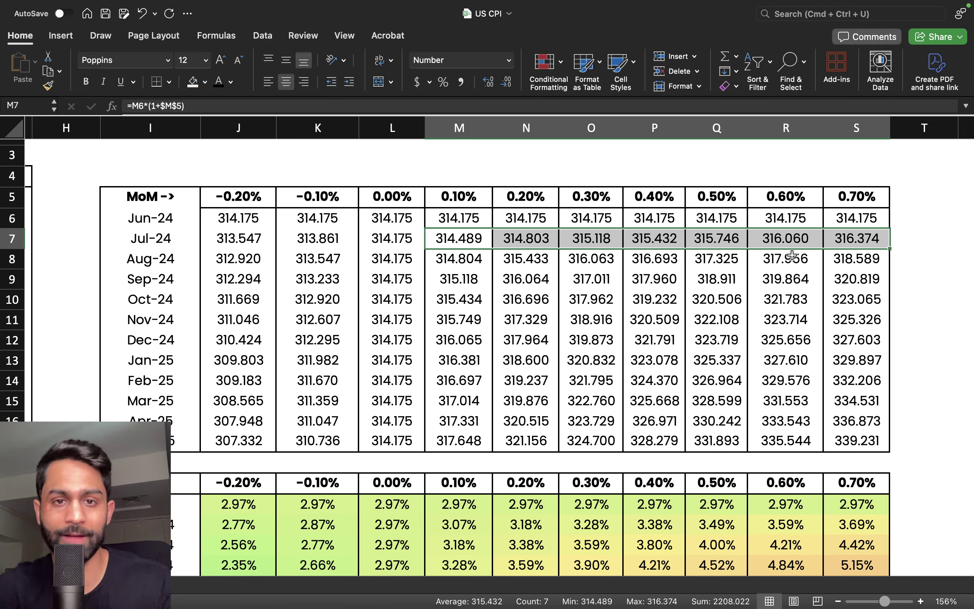
pyautogui.moveTo(479, 200); pyautogui.dragTo(837, 200)
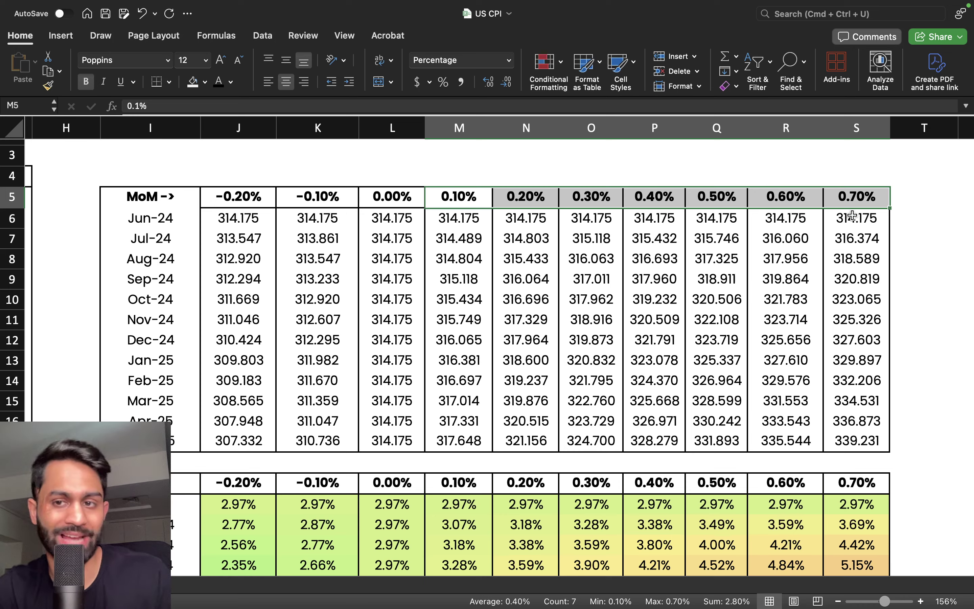
pyautogui.moveTo(851, 218); pyautogui.dragTo(237, 441)
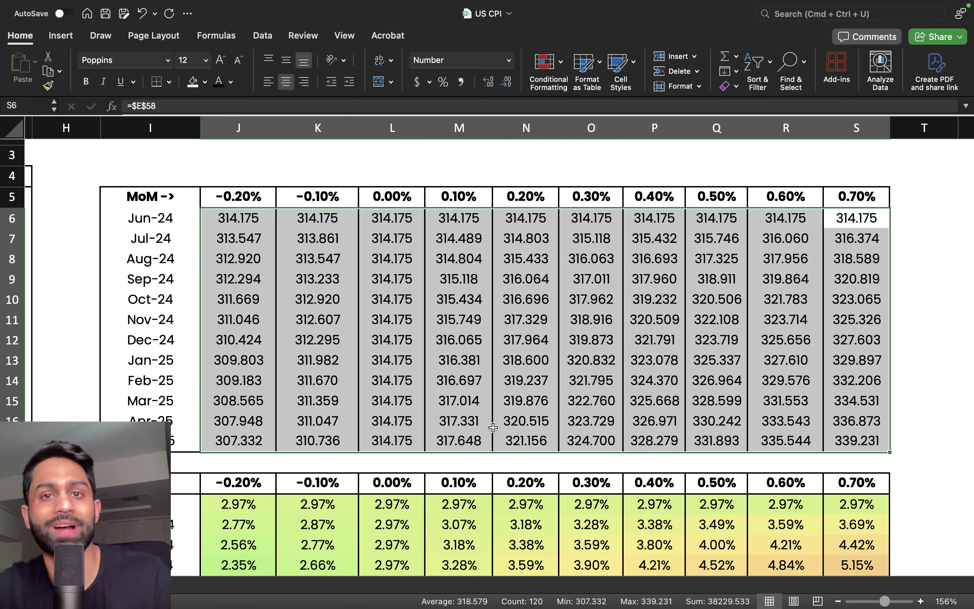
# Step: Examine the annual inflation table's rate headers in J19:S19, its first date in I20 and the starting rate in J20
pyautogui.scroll(-10, 493, 427)
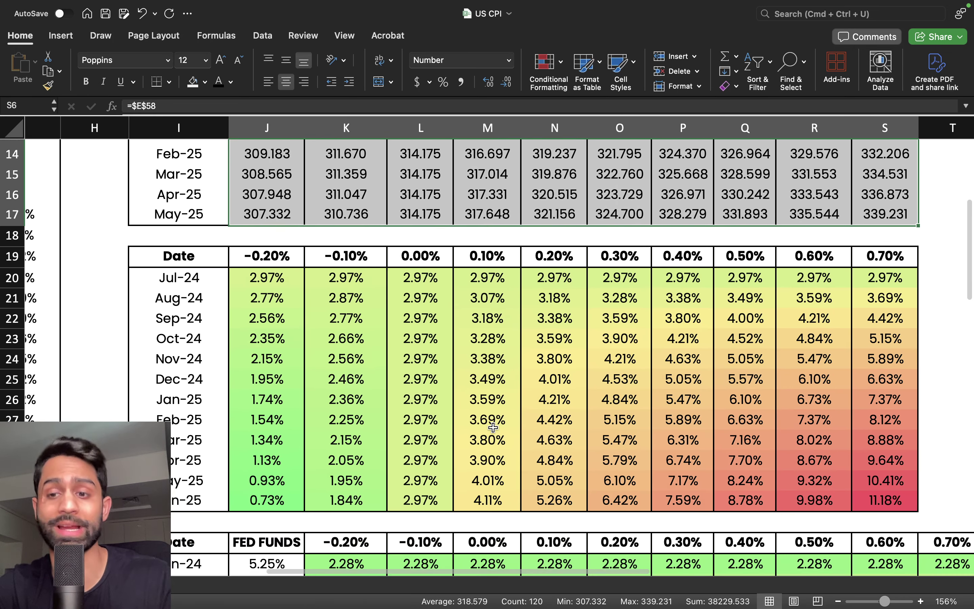
pyautogui.scroll(-1, 493, 426)
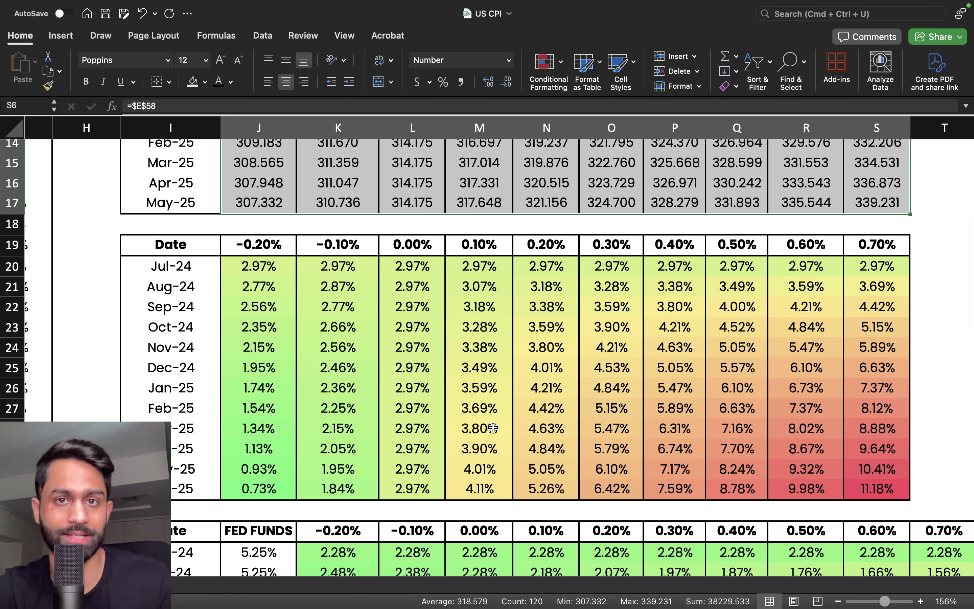
pyautogui.scroll(-1, 493, 427)
pyautogui.hscroll(-1, 493, 427)
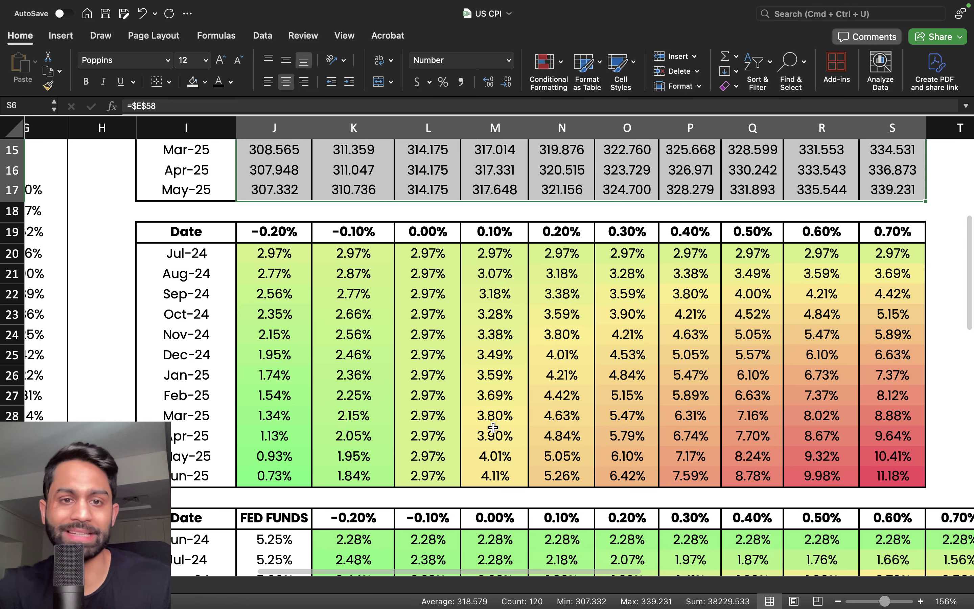
pyautogui.click(277, 239)
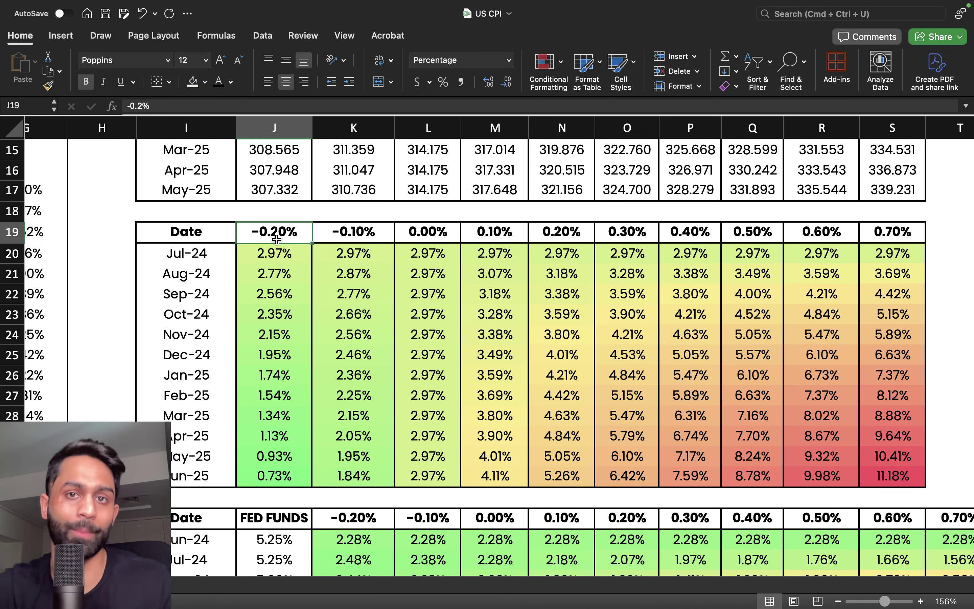
pyautogui.moveTo(277, 239); pyautogui.dragTo(912, 236)
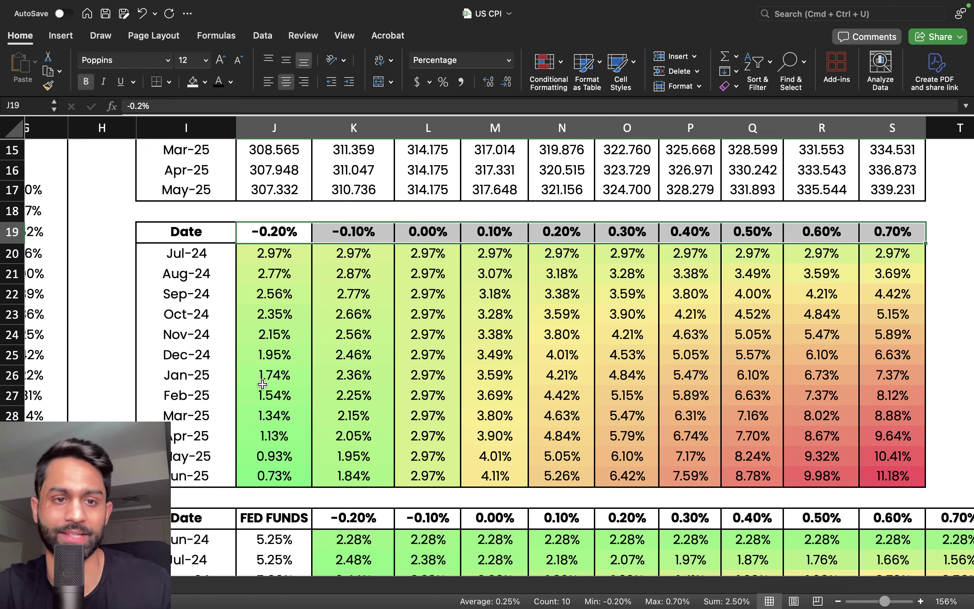
pyautogui.click(191, 255)
pyautogui.doubleClick(274, 253)
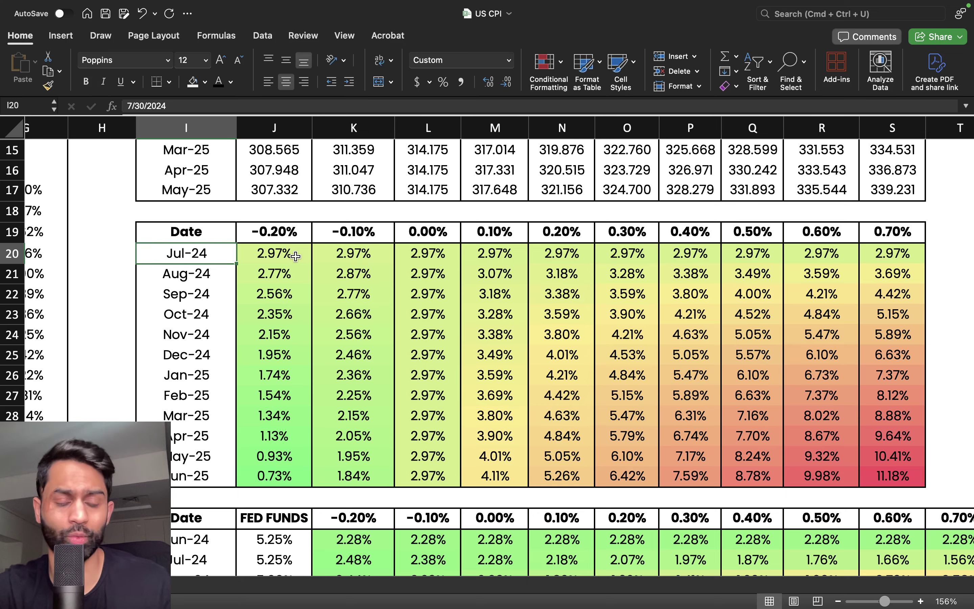
pyautogui.scroll(5, 489, 350)
pyautogui.press('Escape')
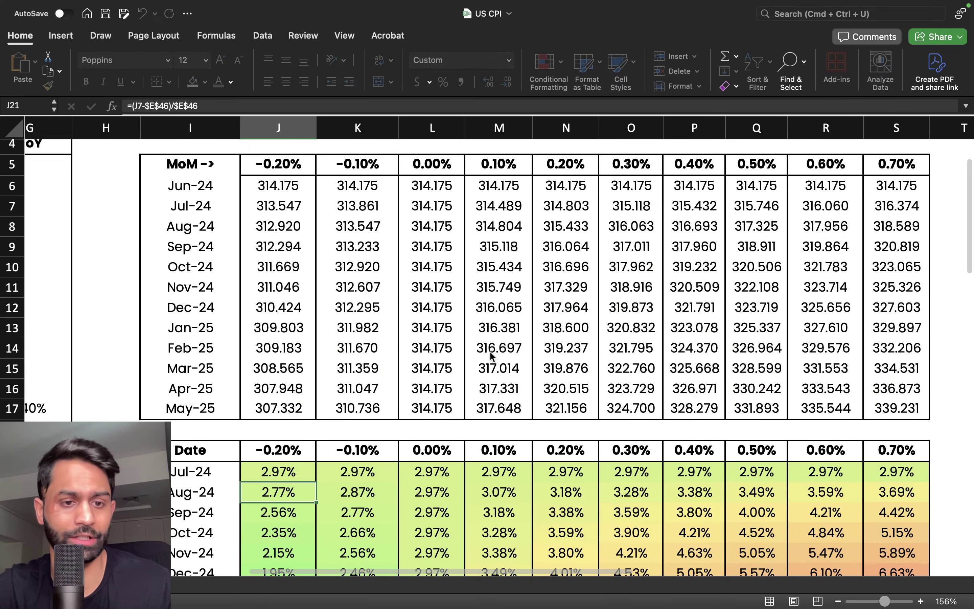
# Step: Change the annual inflation table's first date in I20 to 6/30/2024
pyautogui.scroll(-5, 498, 352)
pyautogui.click(224, 331)
pyautogui.doubleClick(224, 331)
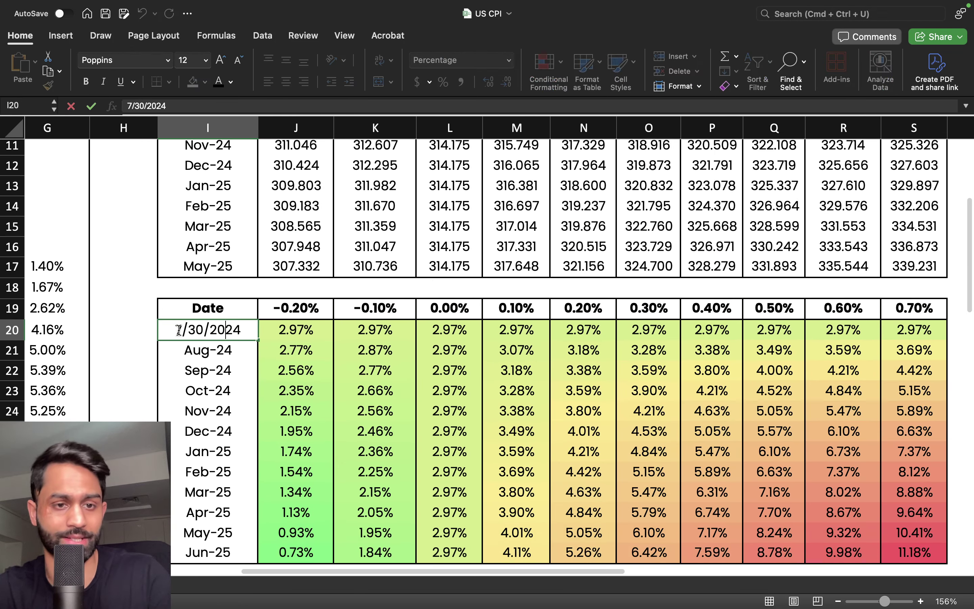
pyautogui.click(180, 331)
pyautogui.press('BackSpace')
pyautogui.write('6')
pyautogui.press('Return')
# Step: Set the date in I21 to 7/30/2024 and fill the monthly series from I20:I21 down to I31
pyautogui.doubleClick(179, 349)
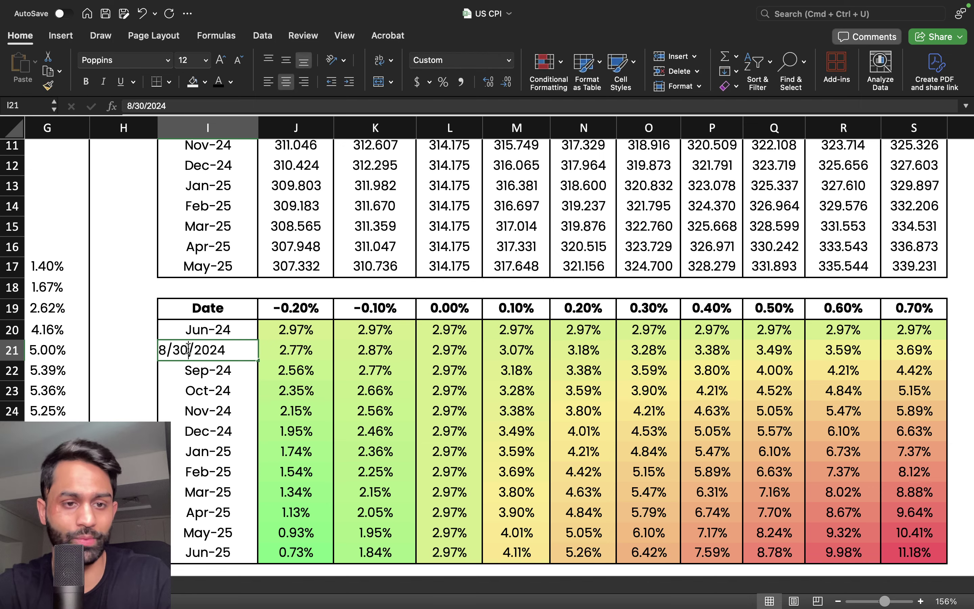
pyautogui.click(178, 350)
pyautogui.press('BackSpace')
pyautogui.write('7')
pyautogui.press('Return')
pyautogui.moveTo(193, 330); pyautogui.dragTo(193, 349)
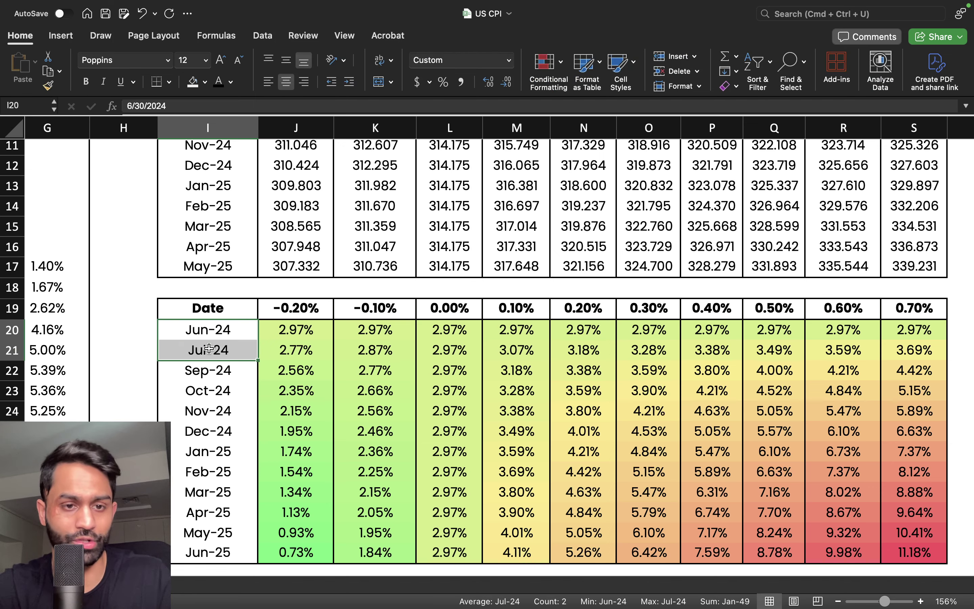
pyautogui.moveTo(257, 359); pyautogui.dragTo(256, 552)
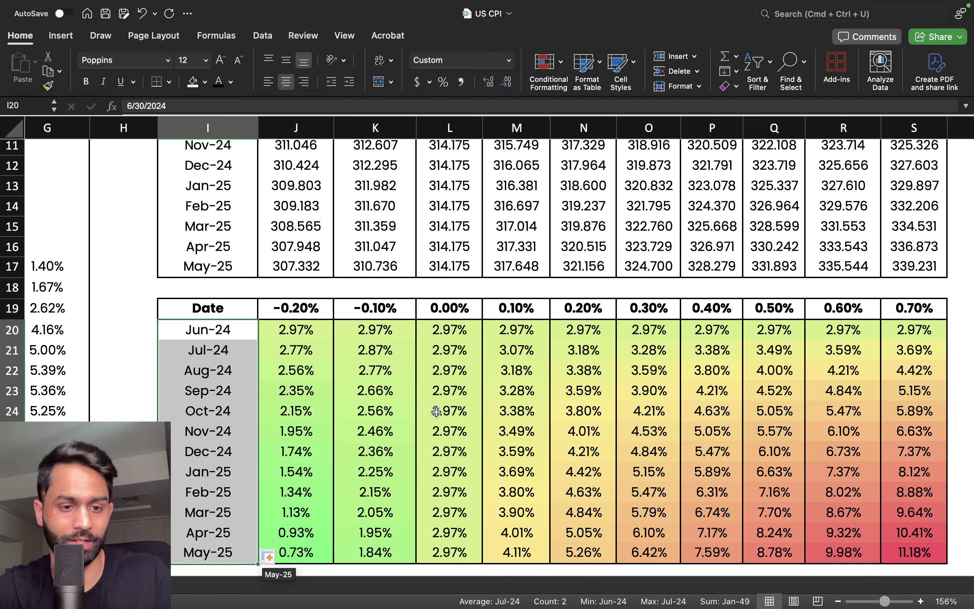
# Step: Add a bottom border to the date range I20:I31 of the annual inflation table
pyautogui.press('super+1')
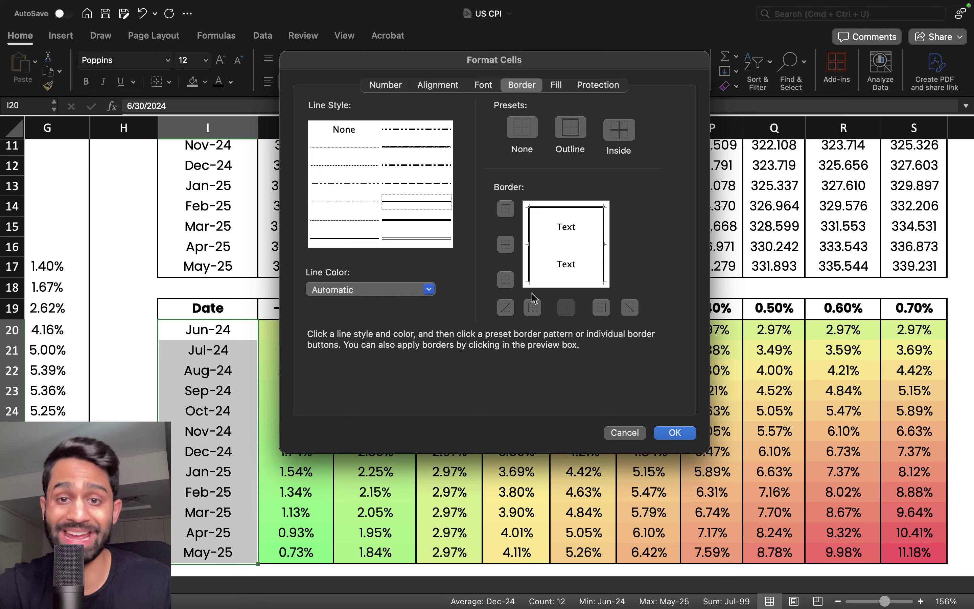
pyautogui.click(504, 281)
pyautogui.press('Return')
pyautogui.click(450, 491)
# Step: Review the June 2024 row of the annual inflation table and the -0.20% scenario from July 2024 to May 2025
pyautogui.scroll(-2, 450, 491)
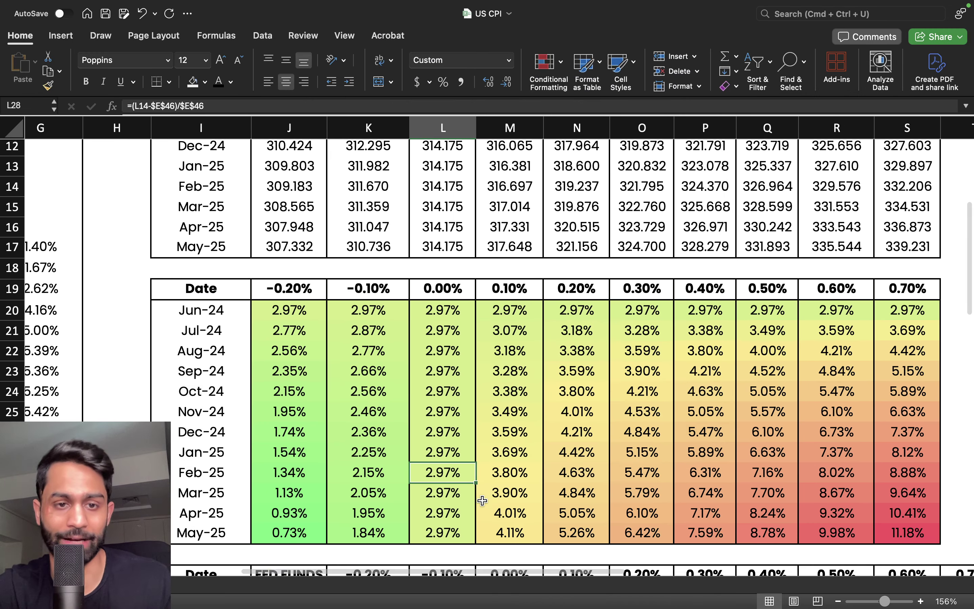
pyautogui.moveTo(231, 309); pyautogui.dragTo(897, 296)
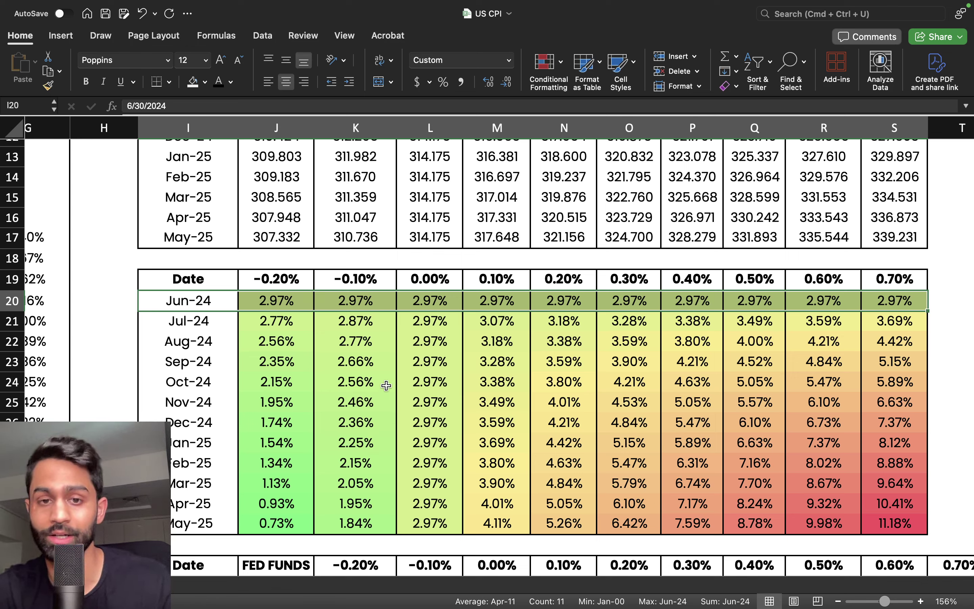
pyautogui.click(209, 328)
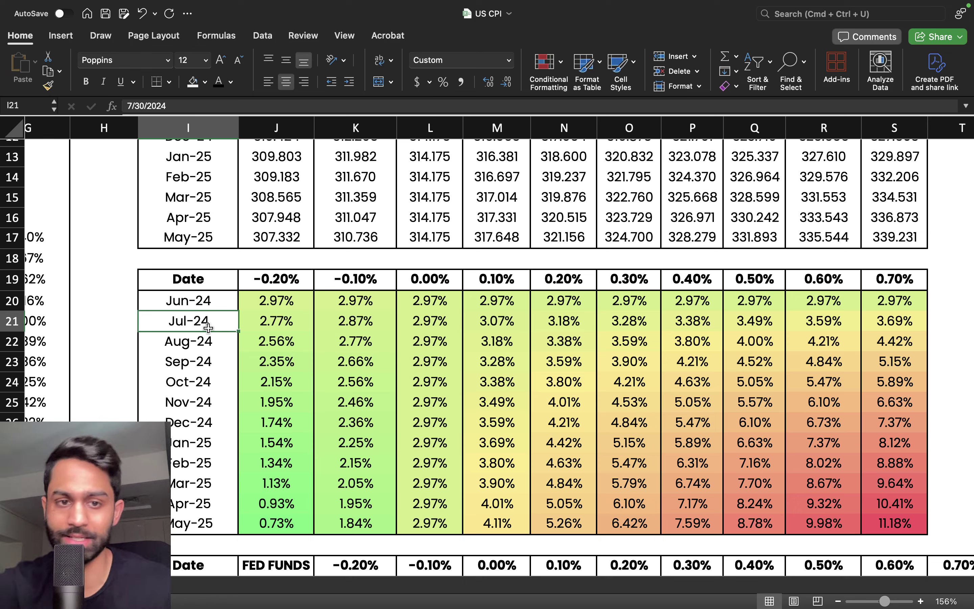
pyautogui.click(278, 274)
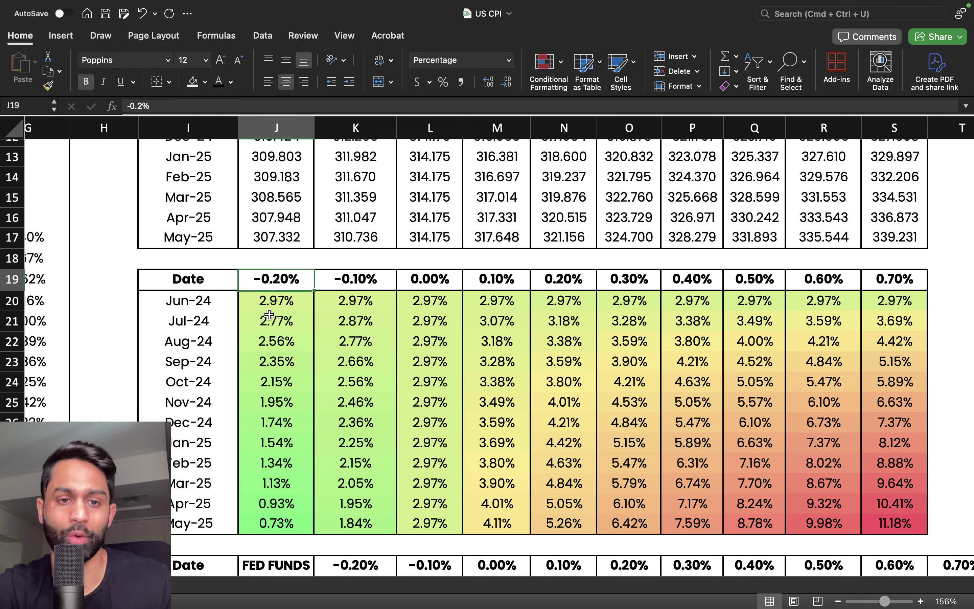
pyautogui.click(280, 321)
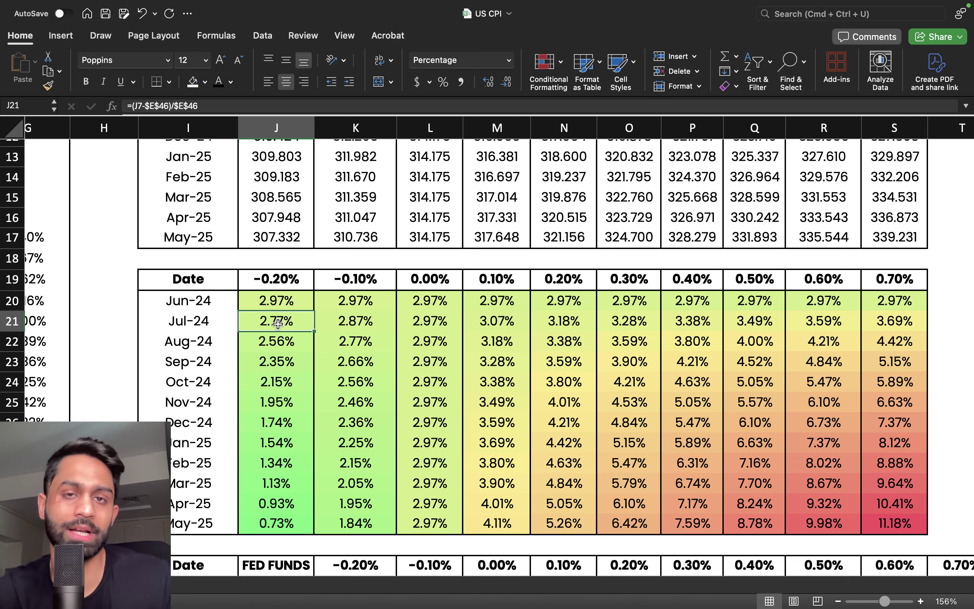
pyautogui.scroll(-2, 277, 323)
pyautogui.click(180, 498)
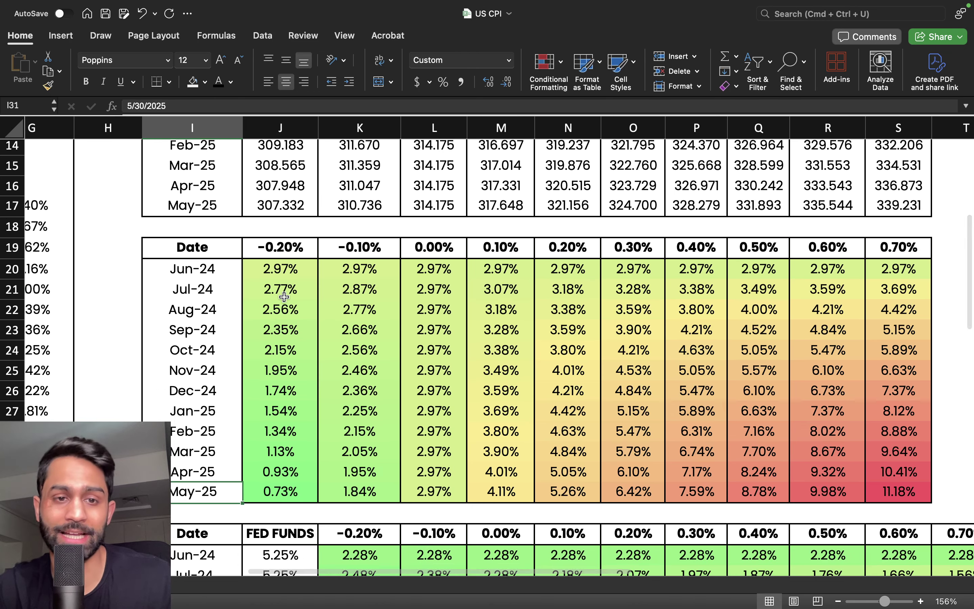
pyautogui.moveTo(278, 289); pyautogui.dragTo(283, 492)
pyautogui.click(283, 492)
pyautogui.scroll(-3, 287, 443)
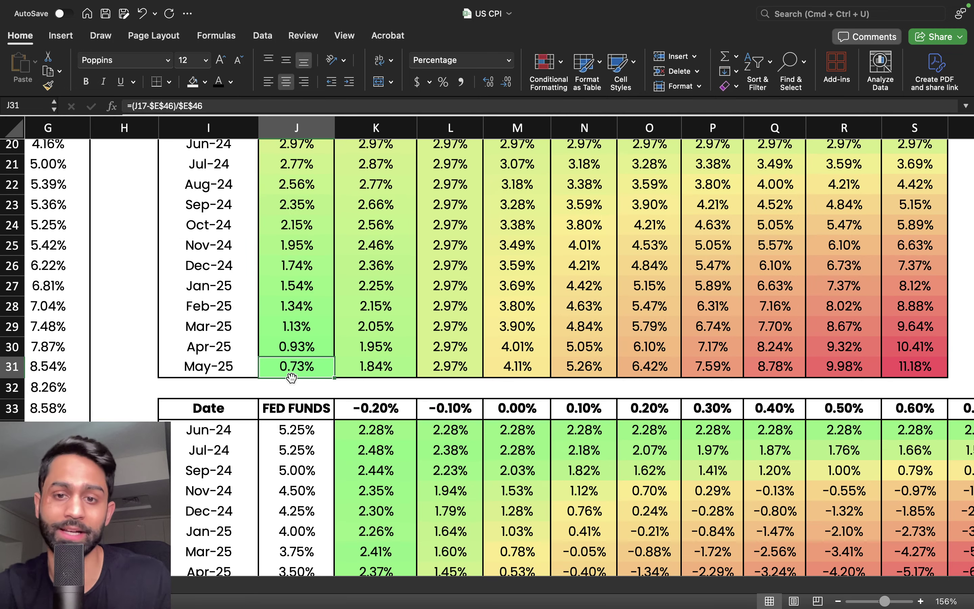
# Step: Review the positive monthly rate scenarios in M19:S31, following the 0.10% column from June 2024 to May 2025
pyautogui.scroll(3, 669, 324)
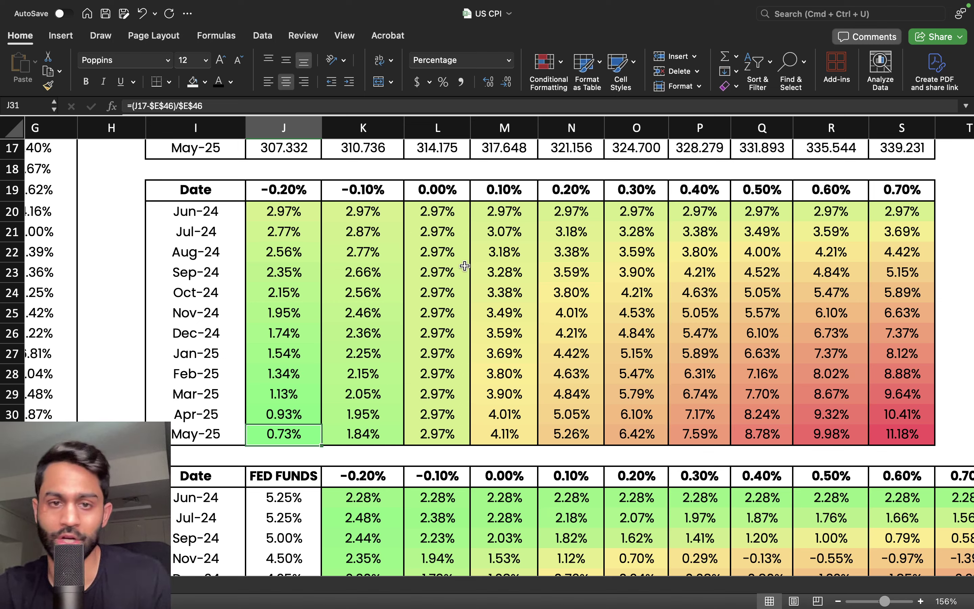
pyautogui.click(498, 189)
pyautogui.moveTo(498, 189); pyautogui.dragTo(892, 433)
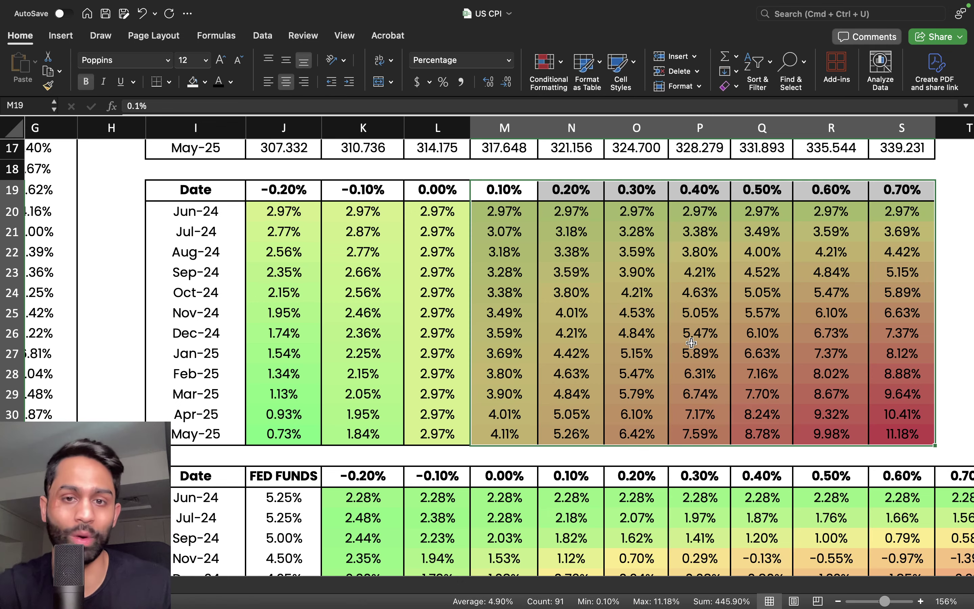
pyautogui.click(511, 215)
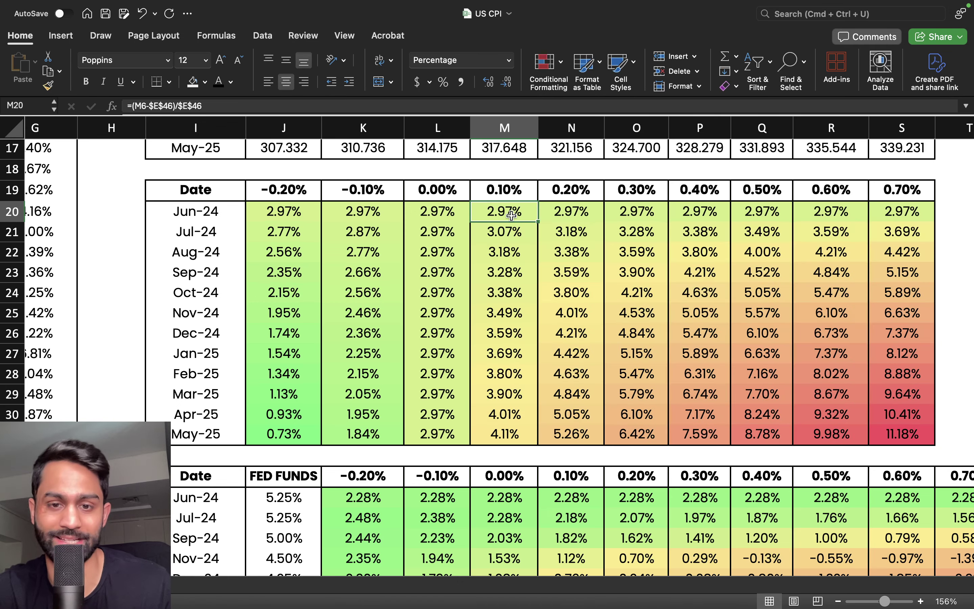
pyautogui.moveTo(511, 216); pyautogui.dragTo(516, 435)
pyautogui.click(517, 437)
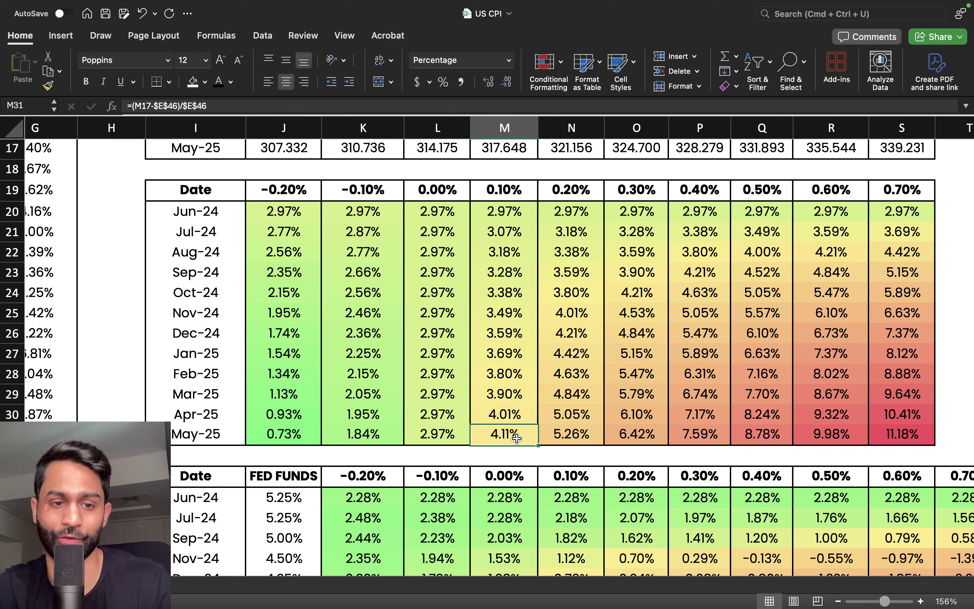
pyautogui.click(509, 192)
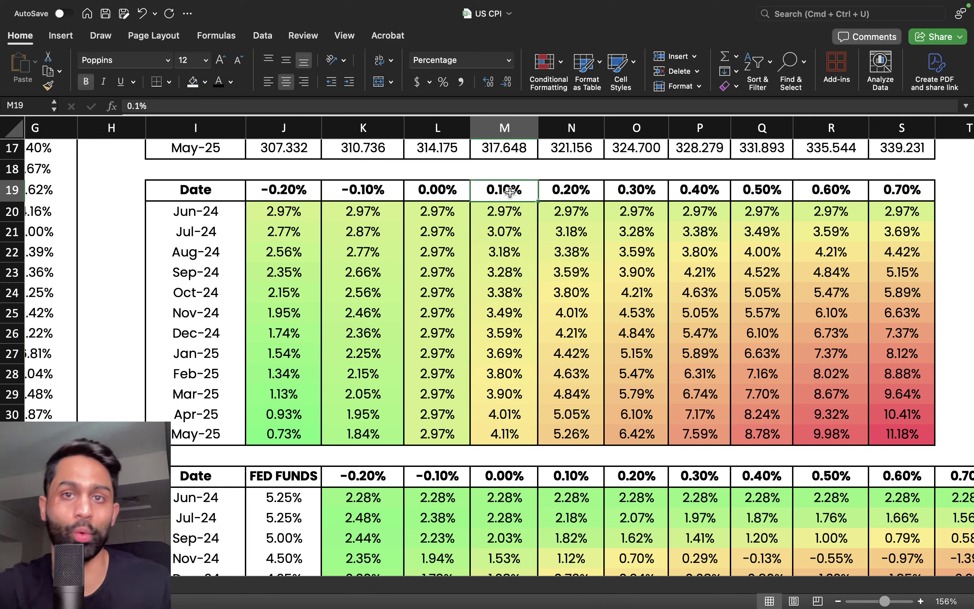
# Step: Examine the May 2025 annual inflation outcomes for the 0.10%, 0.20%, 0.70% and 0.50% monthly rate scenarios
pyautogui.moveTo(514, 192); pyautogui.dragTo(572, 437)
pyautogui.click(574, 441)
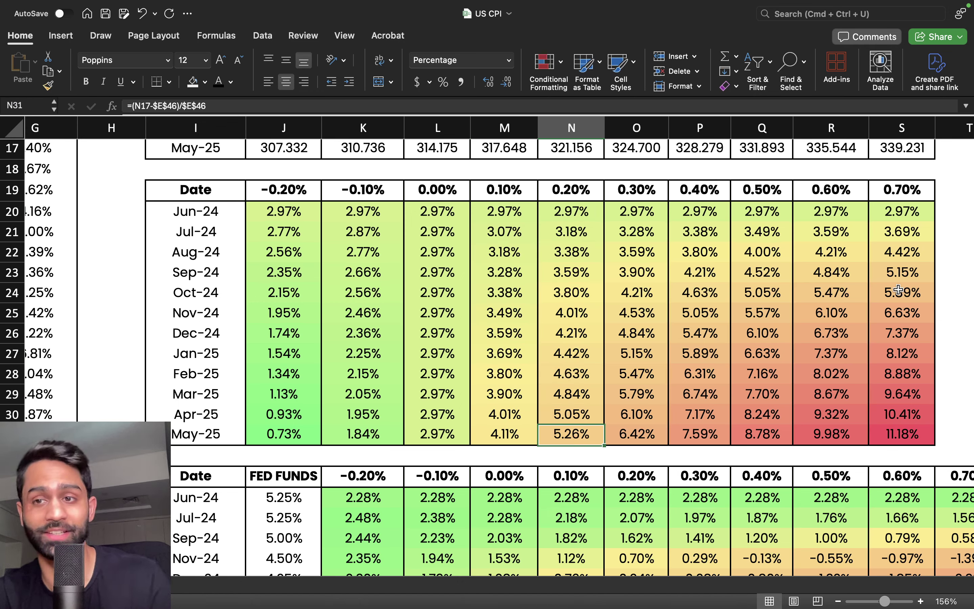
pyautogui.click(912, 190)
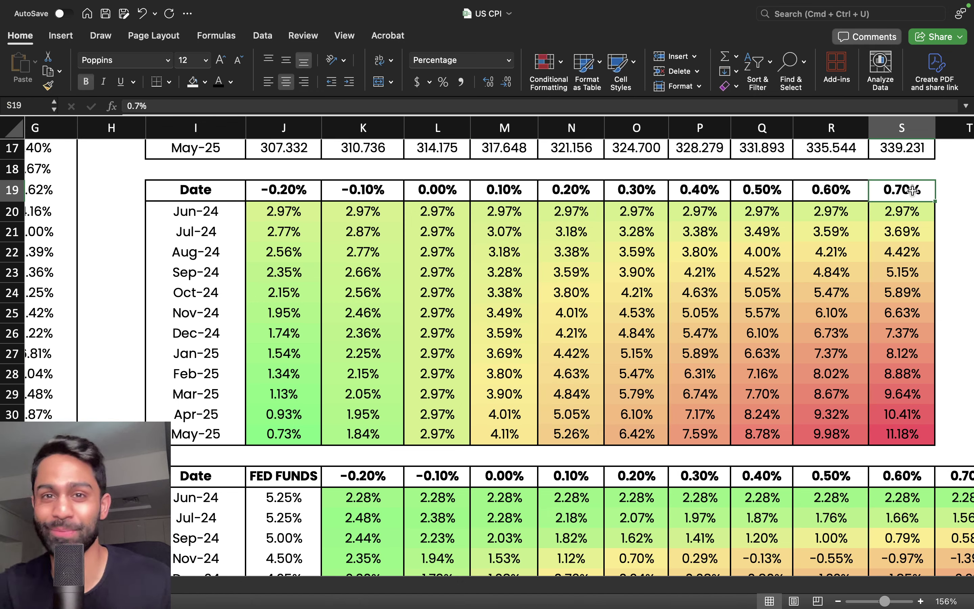
pyautogui.moveTo(912, 190); pyautogui.dragTo(908, 432)
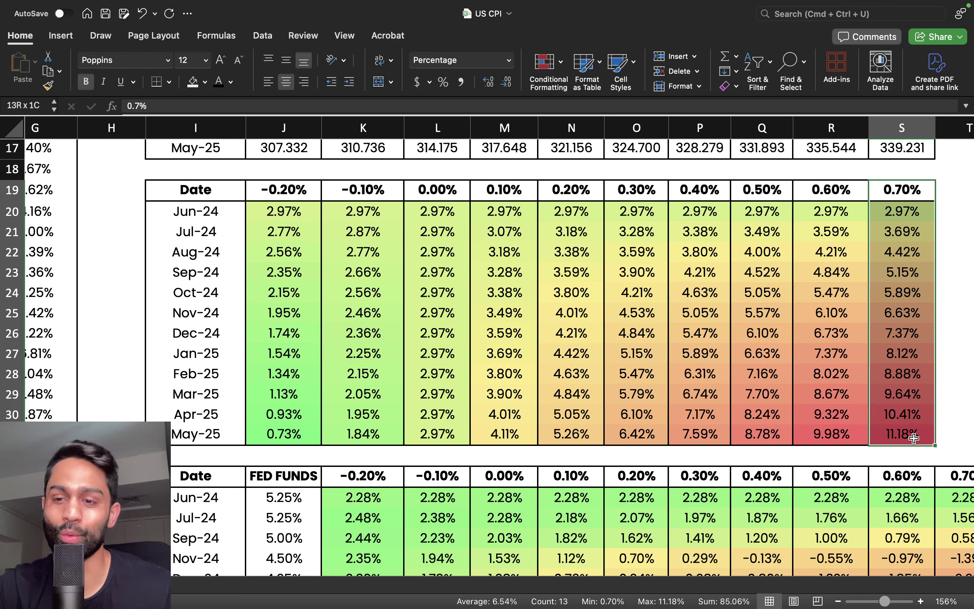
pyautogui.click(906, 437)
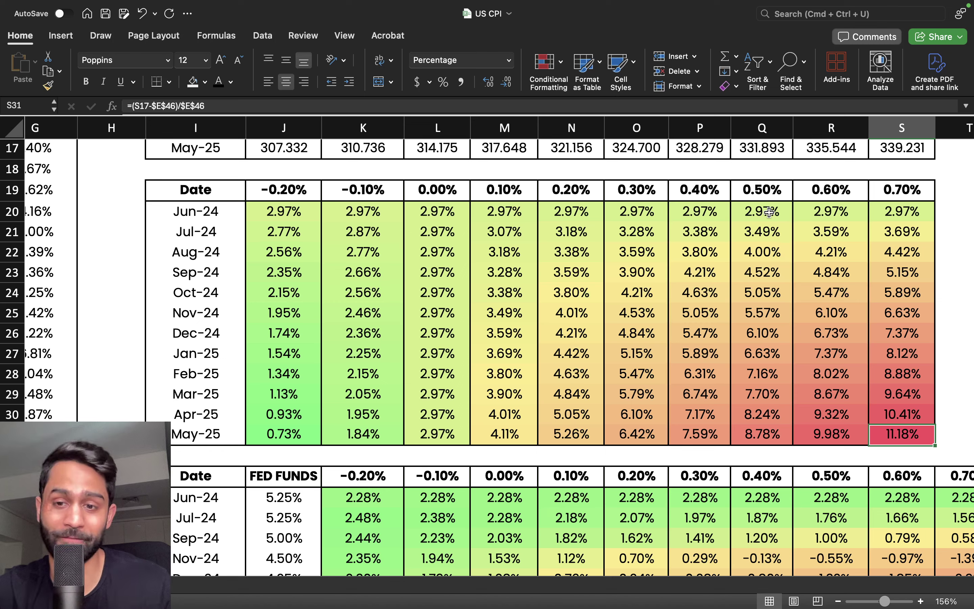
pyautogui.moveTo(764, 193); pyautogui.dragTo(768, 438)
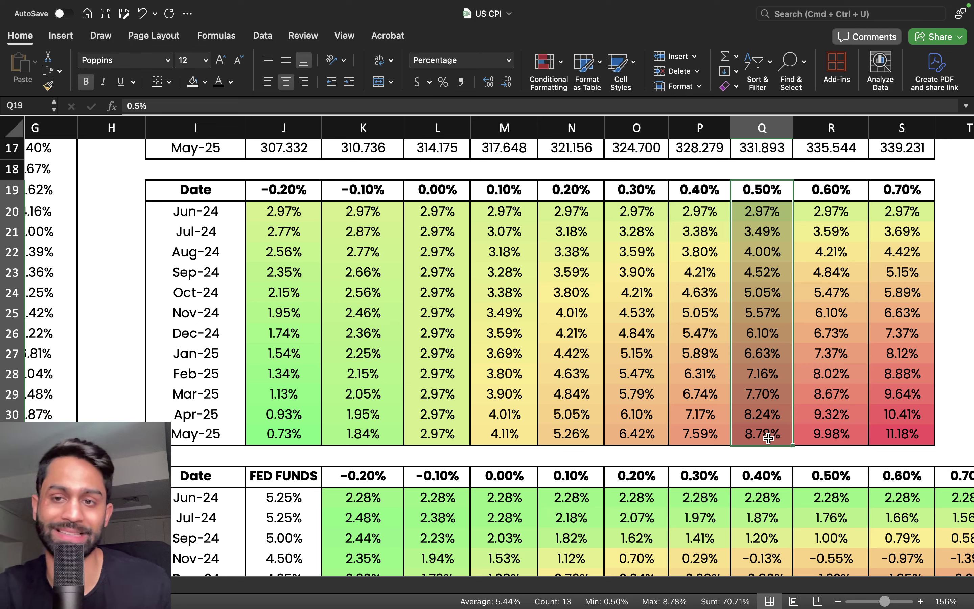
pyautogui.moveTo(768, 198); pyautogui.dragTo(772, 434)
pyautogui.click(773, 434)
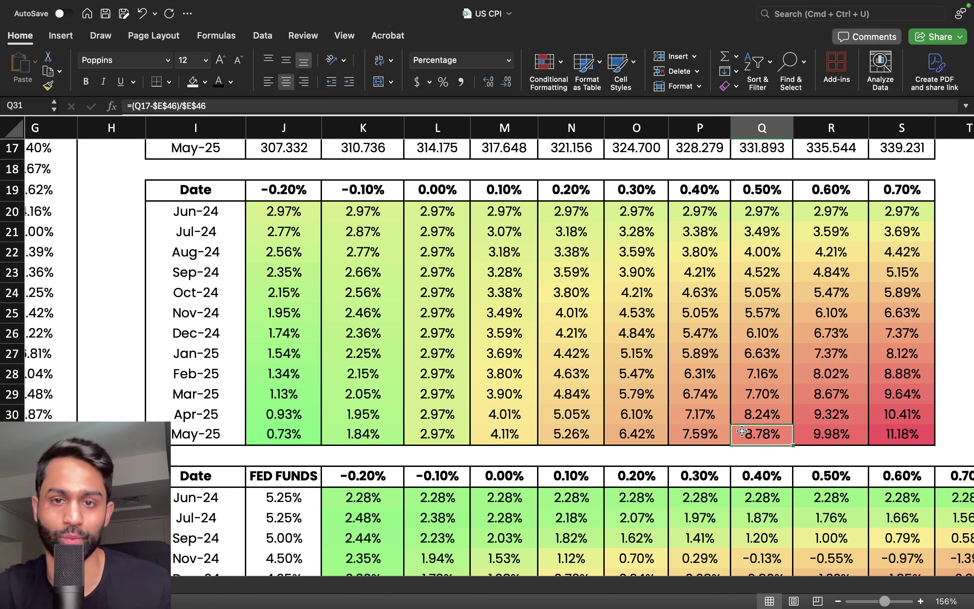
# Step: Compare the -0.20%, -0.10% and 0.00% monthly rate scenarios in J19:L31 of the annual inflation table
pyautogui.moveTo(431, 196); pyautogui.dragTo(294, 439)
pyautogui.moveTo(362, 190); pyautogui.dragTo(302, 431)
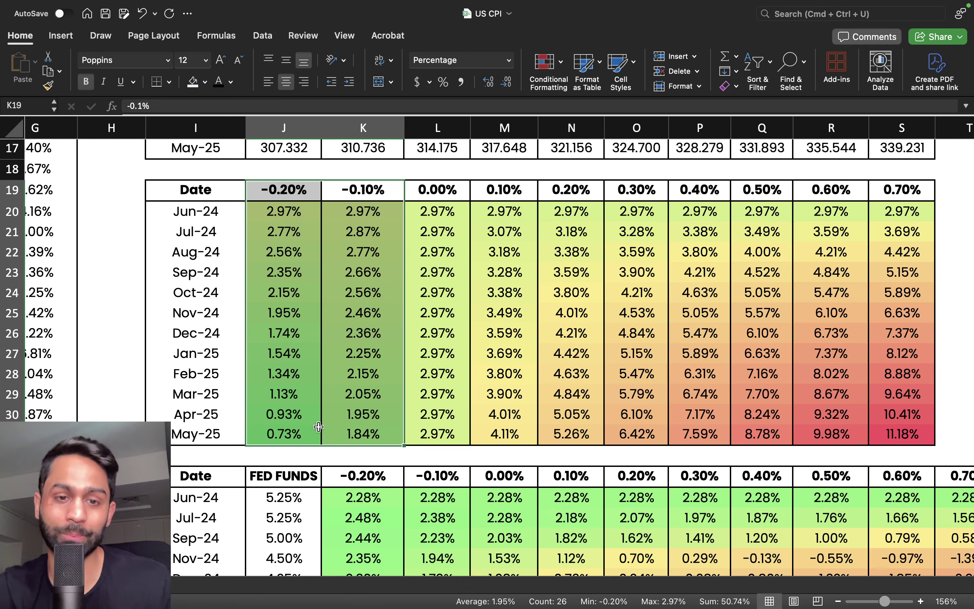
pyautogui.click(366, 426)
pyautogui.moveTo(375, 199); pyautogui.dragTo(427, 432)
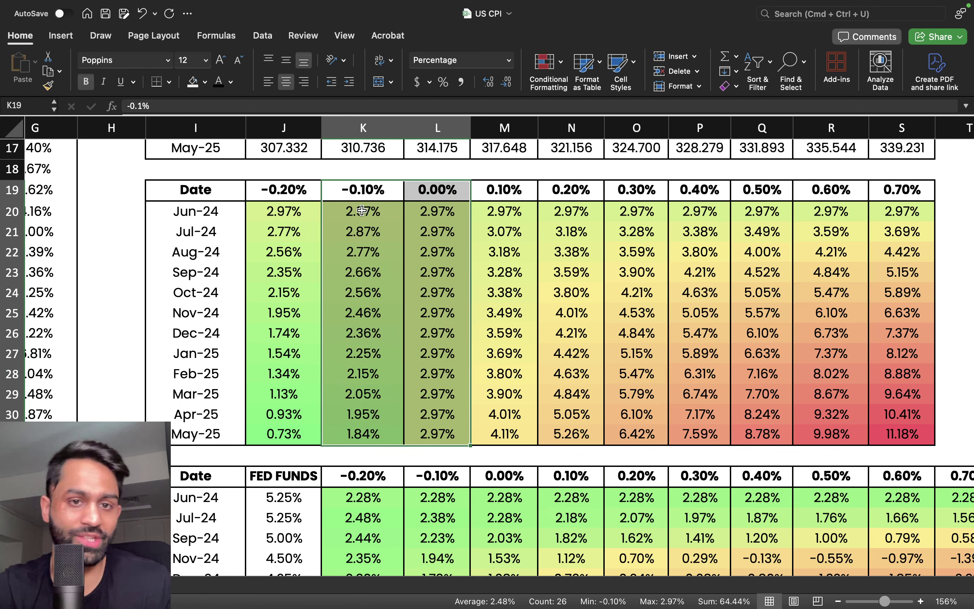
pyautogui.click(360, 196)
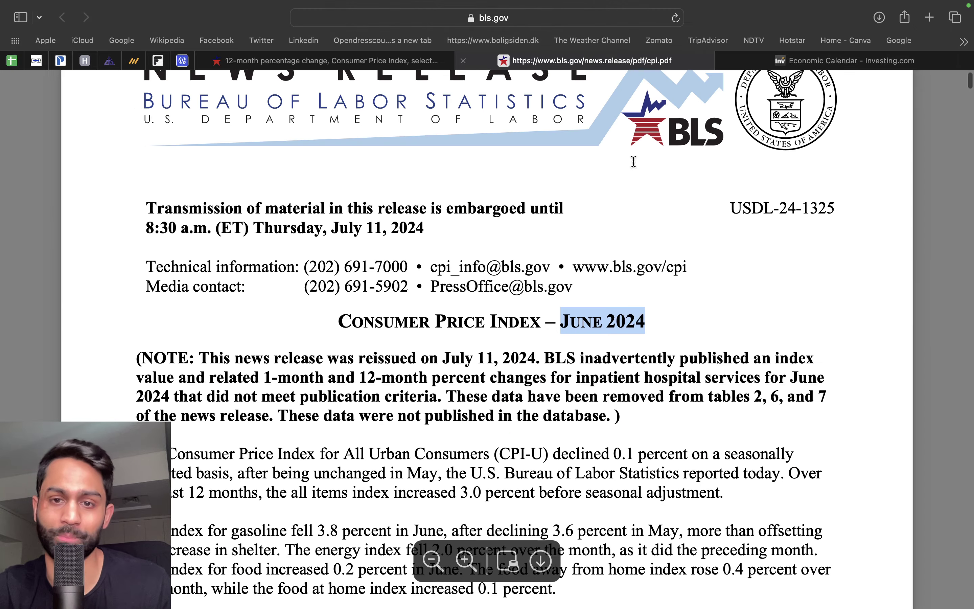
# Step: Switch to the BLS June 2024 CPI release and examine Chart 1's seasonally adjusted one-month changes for May and June 2024
pyautogui.scroll(-15, 639, 340)
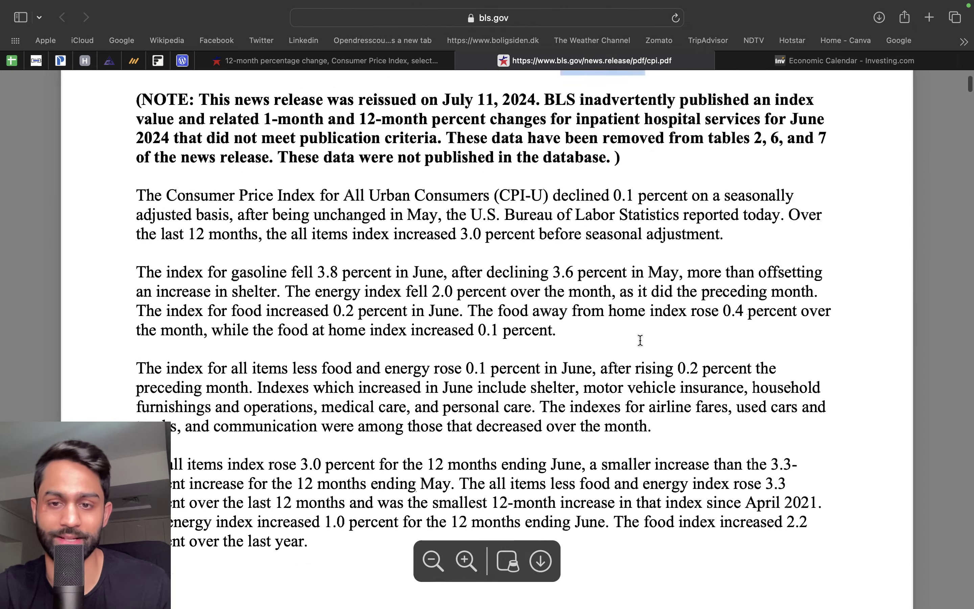
pyautogui.moveTo(787, 236); pyautogui.dragTo(811, 225)
pyautogui.scroll(5, 789, 281)
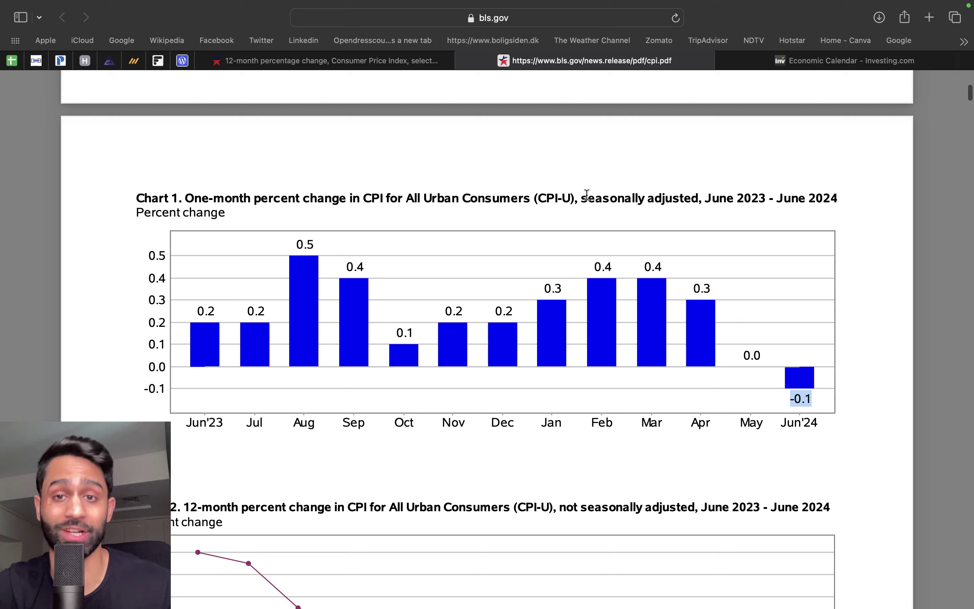
pyautogui.moveTo(581, 198); pyautogui.dragTo(775, 198)
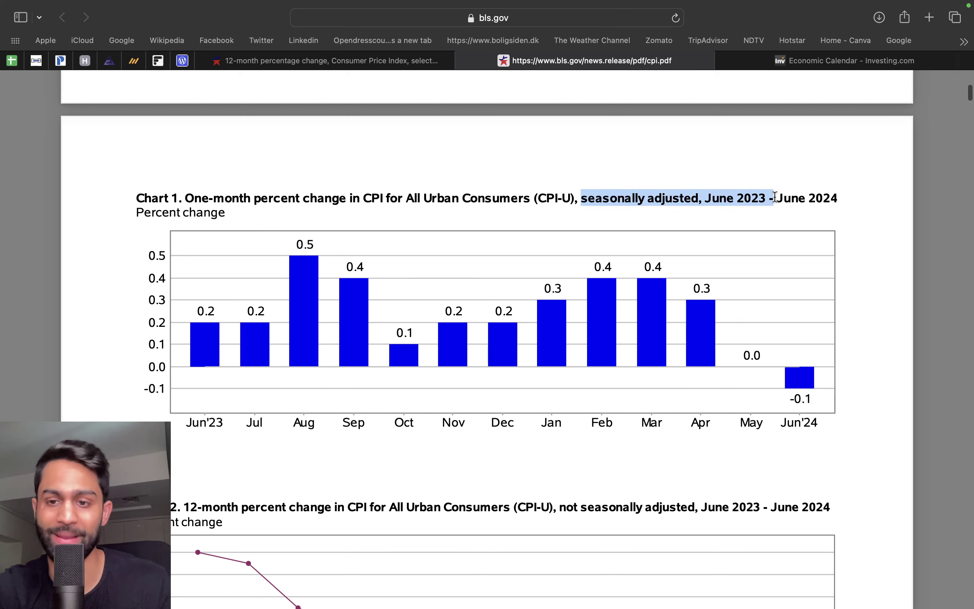
pyautogui.moveTo(742, 355); pyautogui.dragTo(759, 382)
pyautogui.click(759, 383)
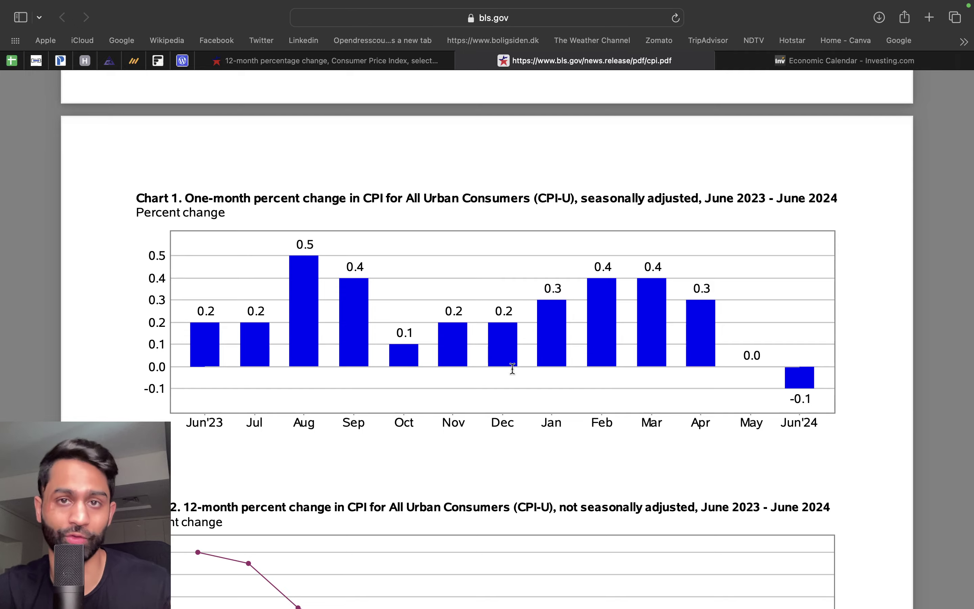
# Step: Return to the US CPI workbook in Excel and apply a thick outline border around the -0.20% to 0.00% scenarios in J19:L31
pyautogui.hotkey('ctrl', 'Right')
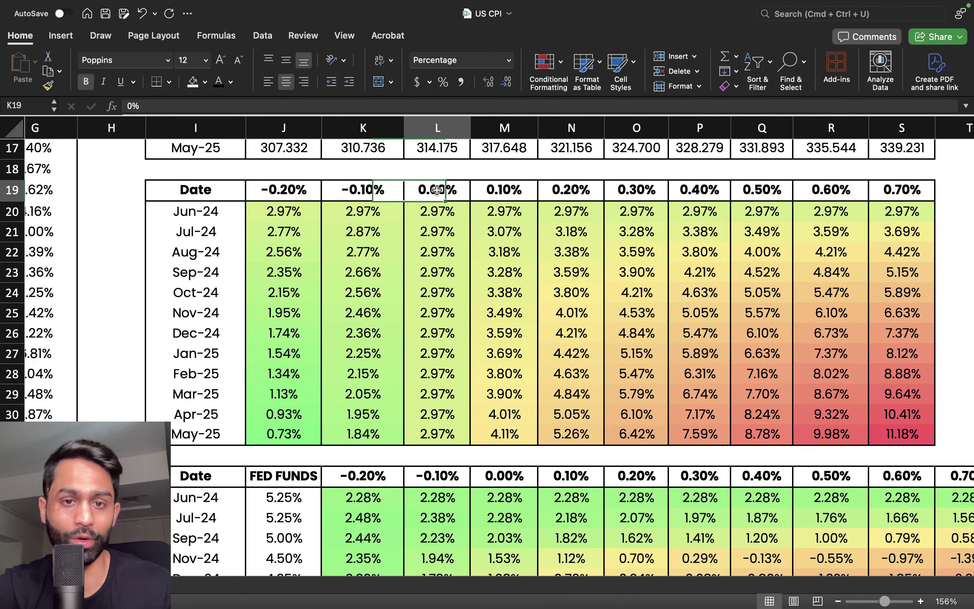
pyautogui.moveTo(437, 190); pyautogui.dragTo(257, 436)
pyautogui.press('super+1')
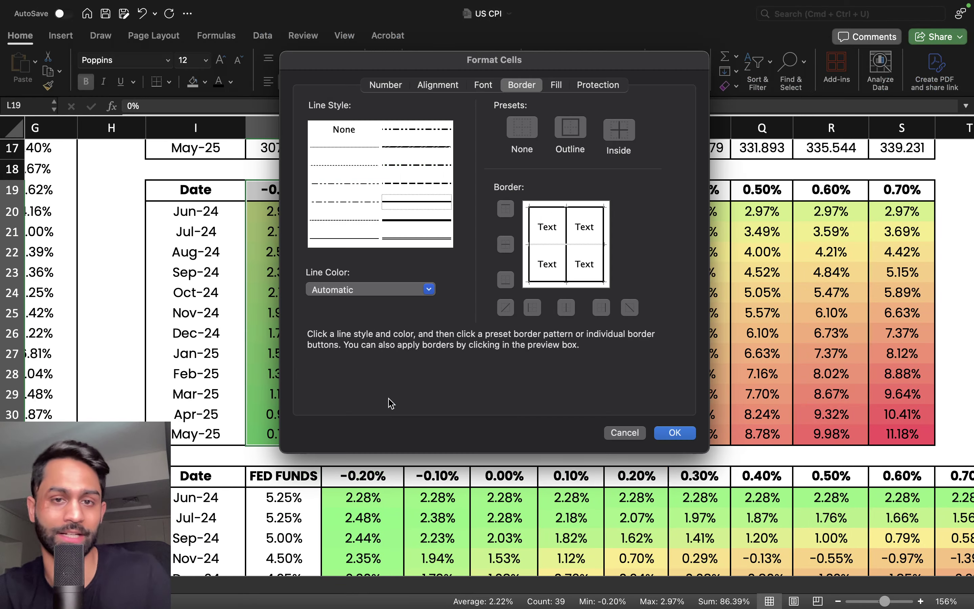
pyautogui.click(419, 220)
pyautogui.click(568, 127)
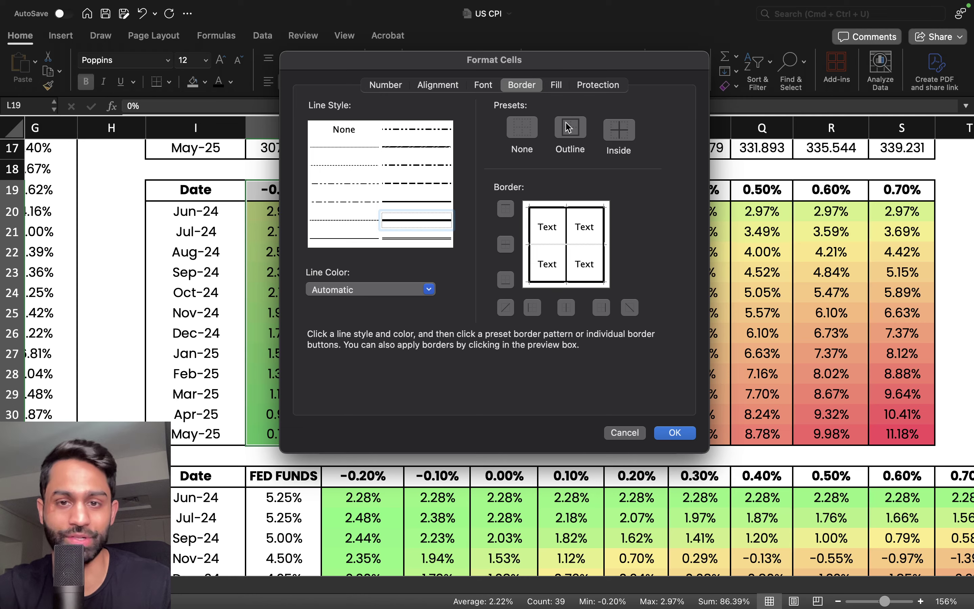
pyautogui.press('Return')
pyautogui.click(427, 192)
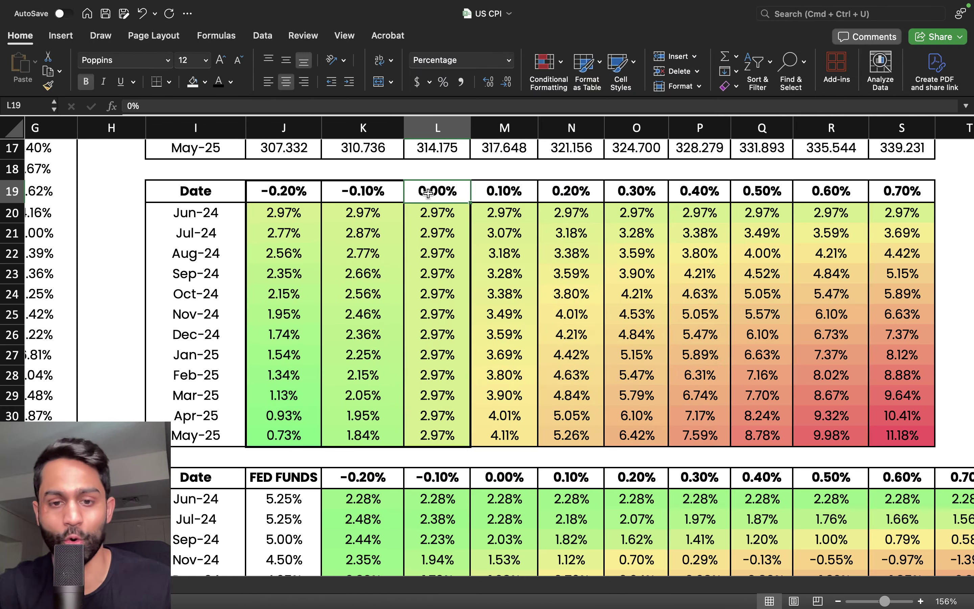
# Step: Review the headers and monthly inflation values of the outlined -0.20% to 0.00% scenarios through May 2025
pyautogui.moveTo(434, 195); pyautogui.dragTo(310, 193)
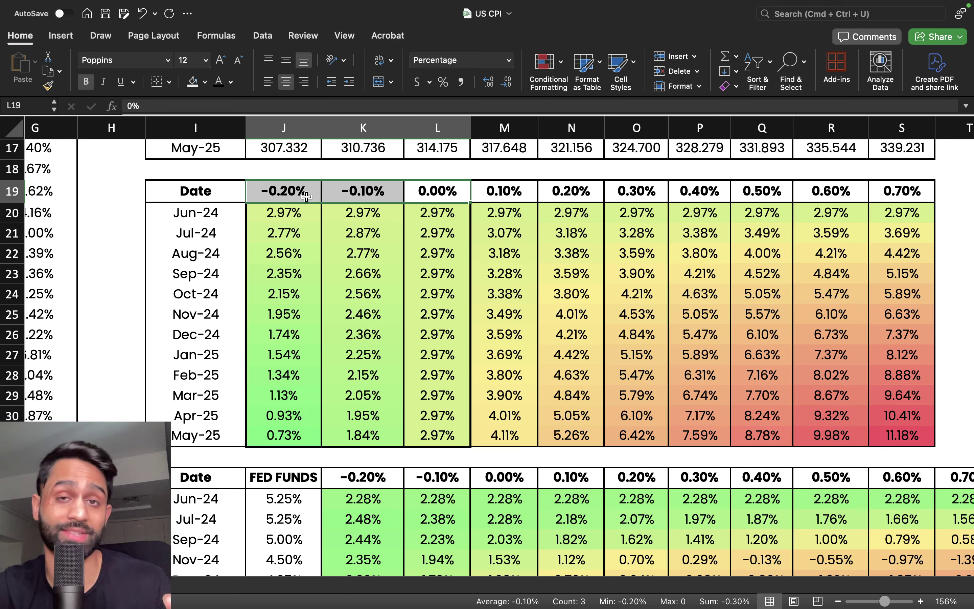
pyautogui.moveTo(415, 223); pyautogui.dragTo(286, 438)
pyautogui.click(342, 436)
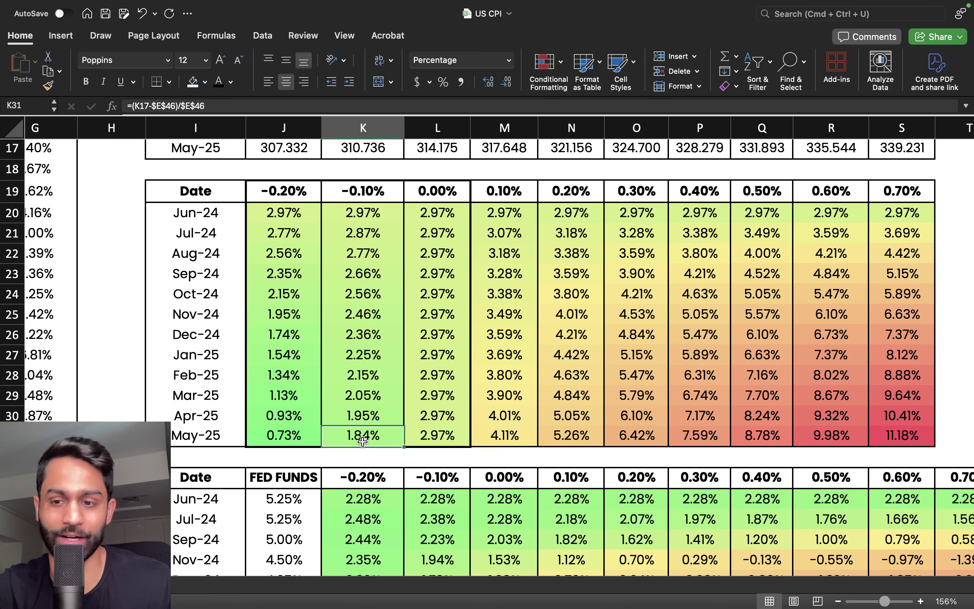
# Step: Examine the meeting dates and Fed funds rates in I34:J42 of the table below, focusing on September 2024
pyautogui.scroll(-10, 363, 442)
pyautogui.hscroll(2, 363, 442)
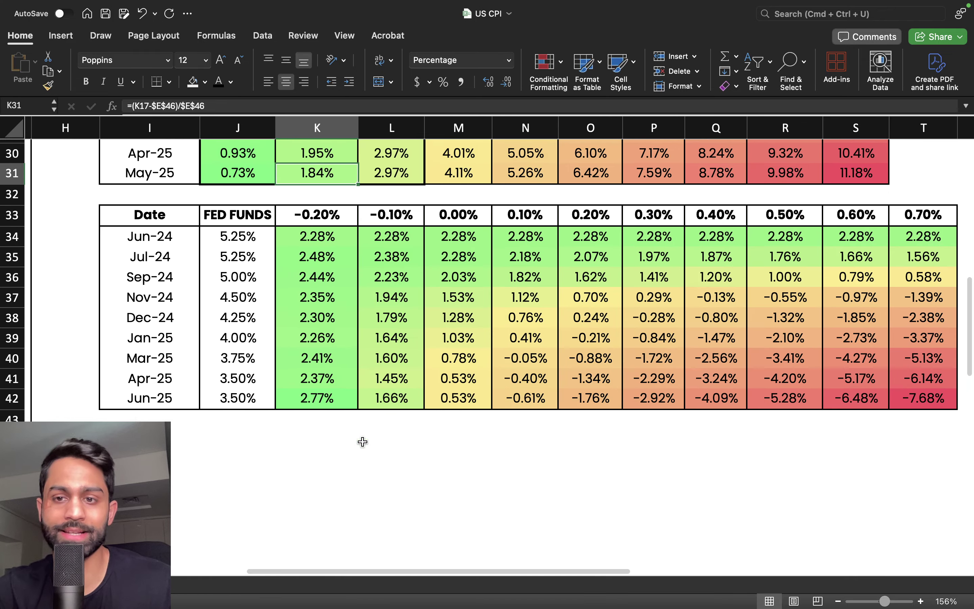
pyautogui.scroll(-2, 363, 442)
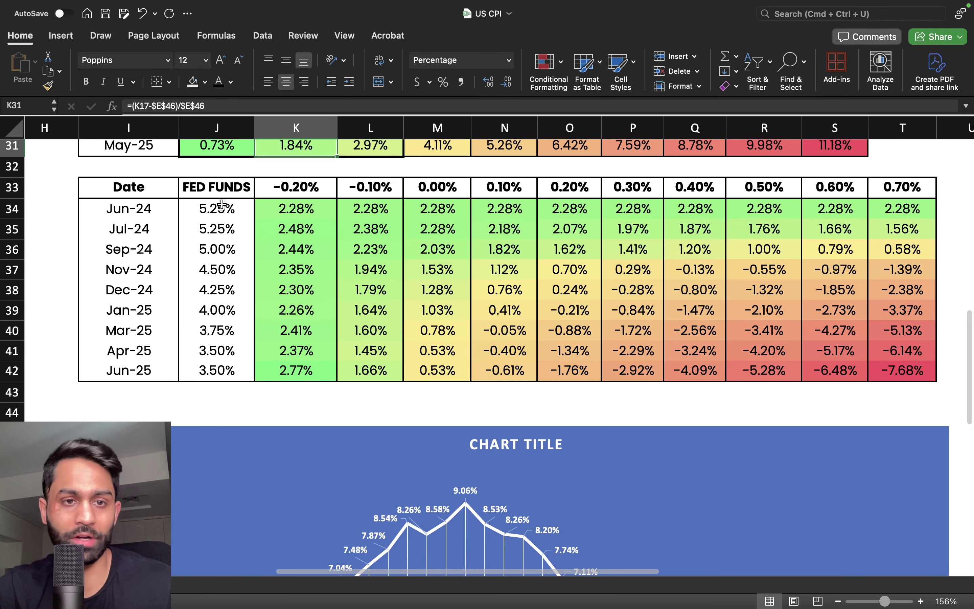
pyautogui.moveTo(221, 206); pyautogui.dragTo(215, 369)
pyautogui.moveTo(145, 214); pyautogui.dragTo(155, 368)
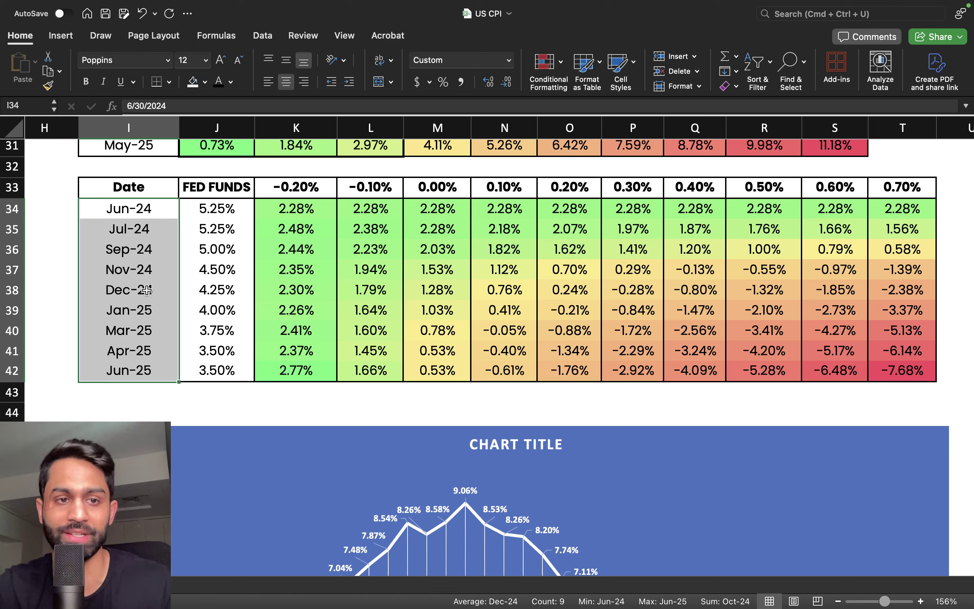
pyautogui.moveTo(141, 212); pyautogui.dragTo(140, 369)
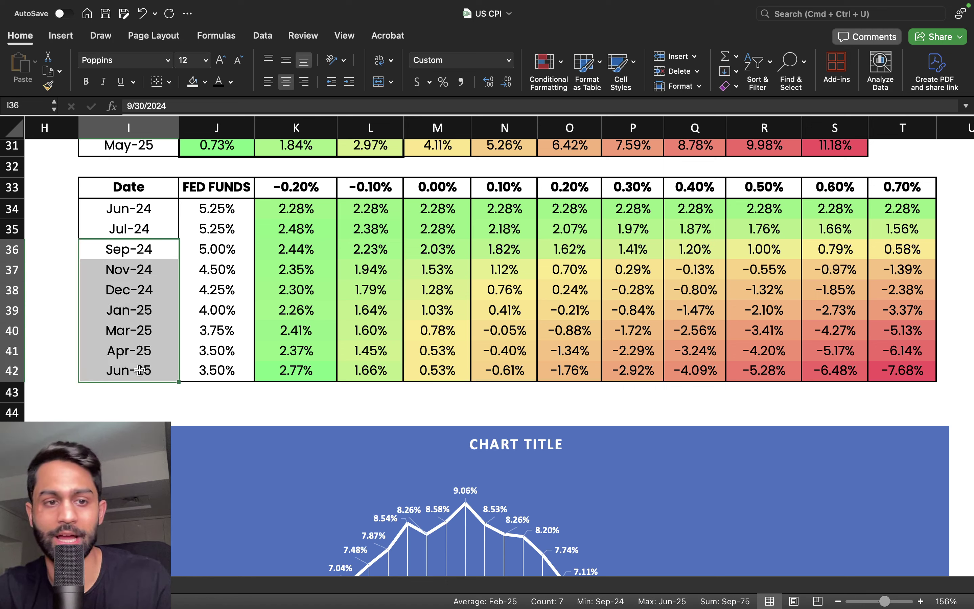
pyautogui.moveTo(161, 253); pyautogui.dragTo(158, 365)
pyautogui.click(218, 310)
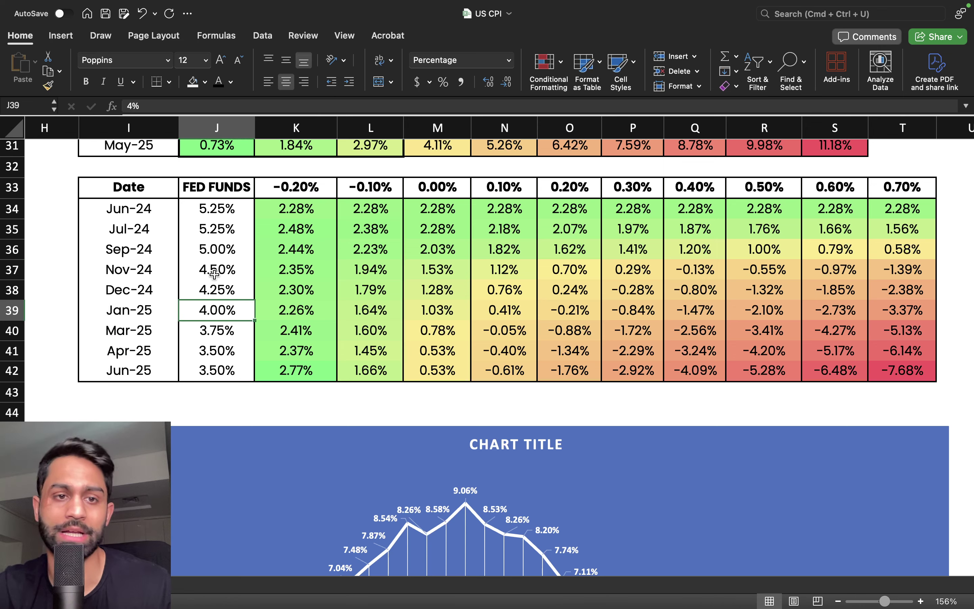
pyautogui.moveTo(217, 209); pyautogui.dragTo(224, 369)
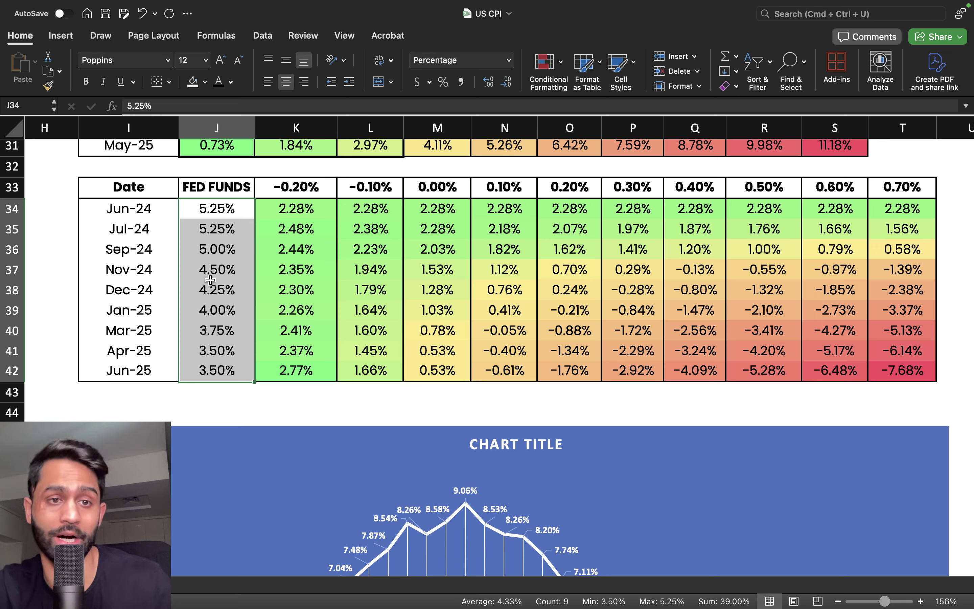
pyautogui.click(207, 248)
pyautogui.click(174, 249)
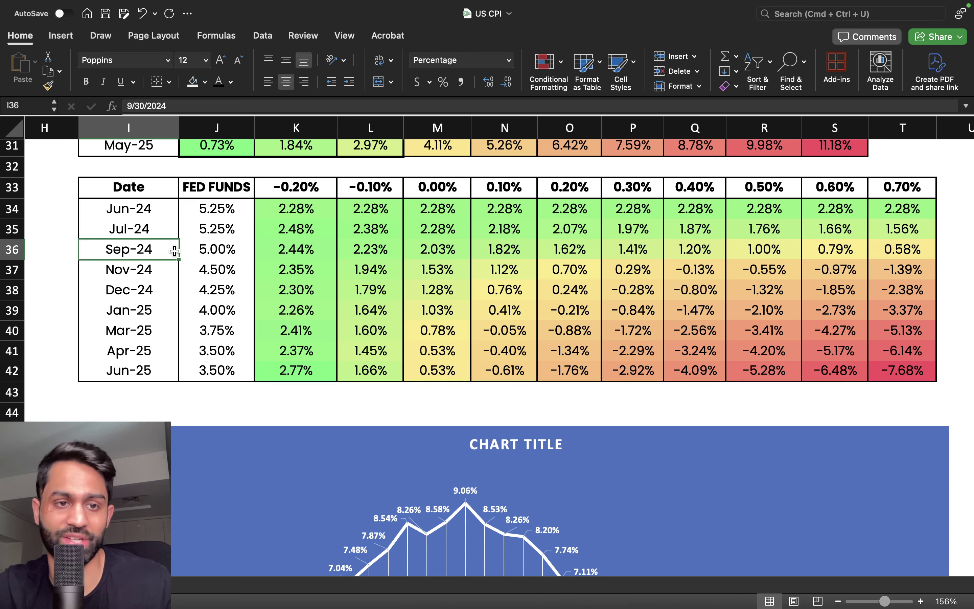
# Step: Examine the projected Fed funds rate path closely from July 2024 through the November, December and 2025 meetings to June 2025
pyautogui.scroll(5, 174, 250)
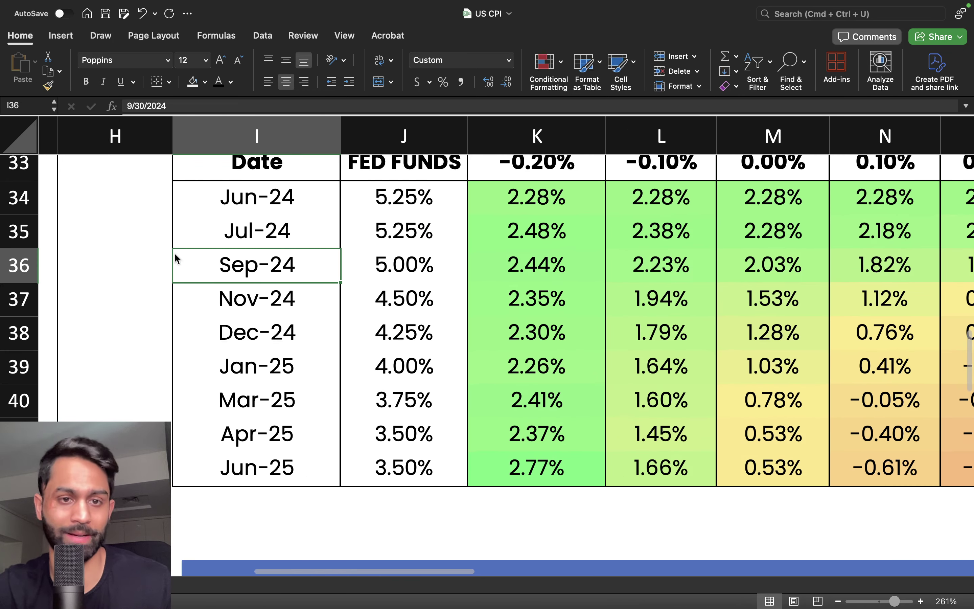
pyautogui.click(406, 298)
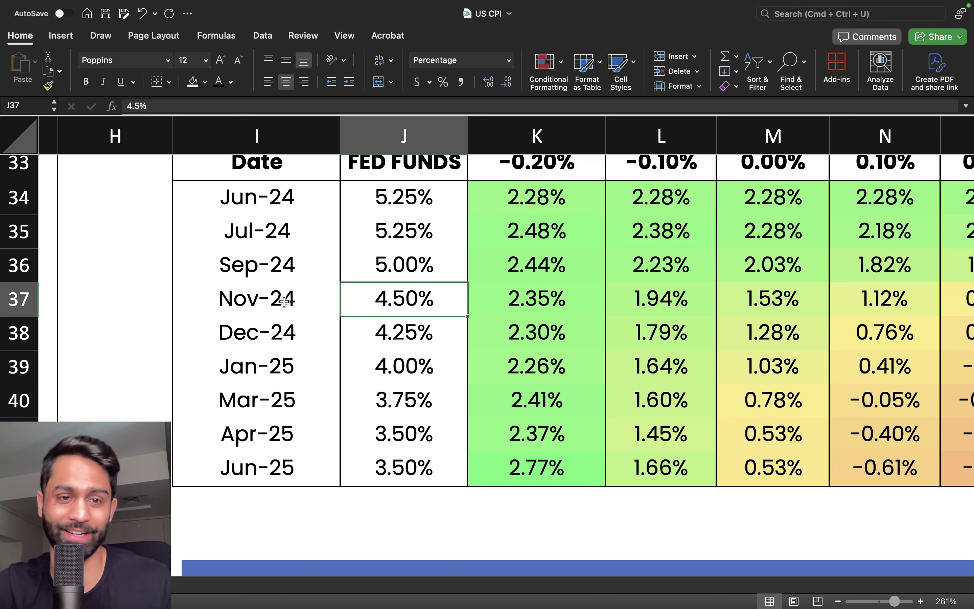
pyautogui.moveTo(278, 302); pyautogui.dragTo(407, 300)
pyautogui.moveTo(328, 338); pyautogui.dragTo(415, 337)
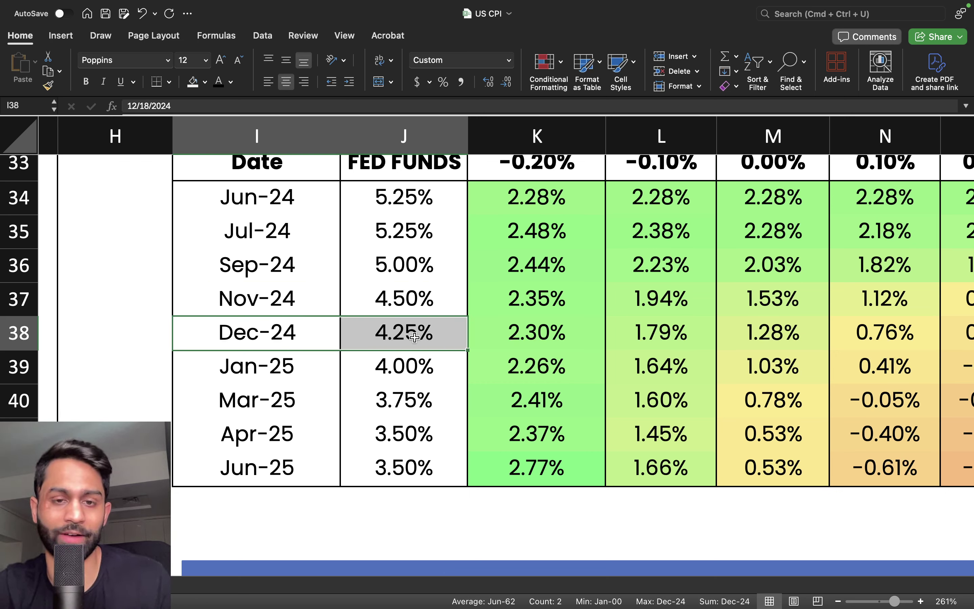
pyautogui.moveTo(414, 266); pyautogui.dragTo(415, 333)
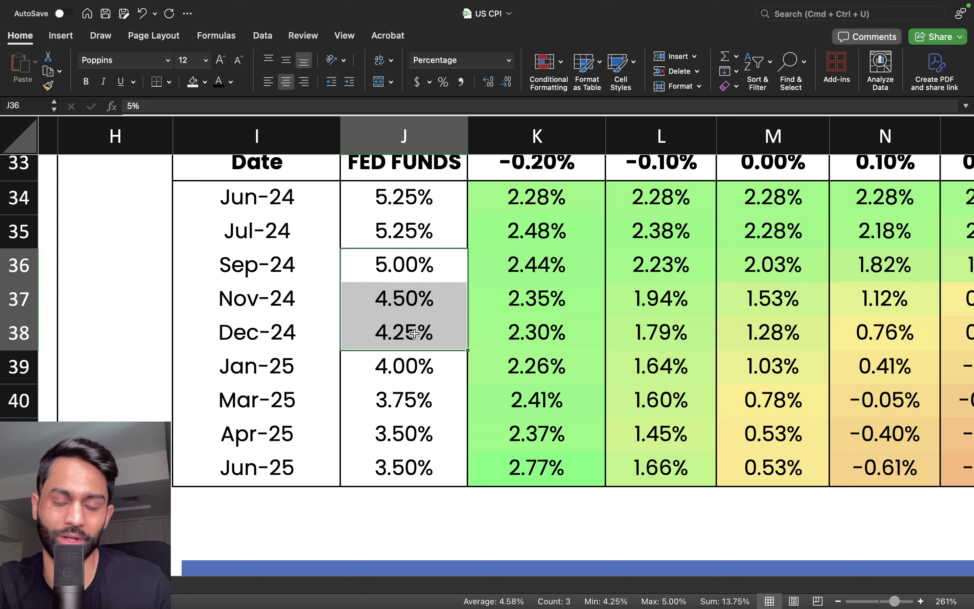
pyautogui.click(412, 239)
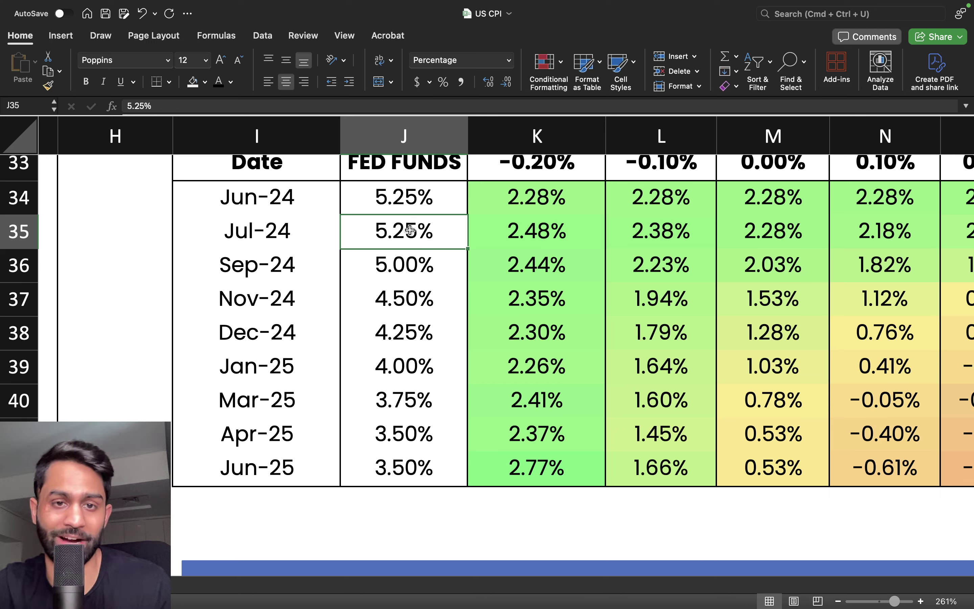
pyautogui.click(417, 341)
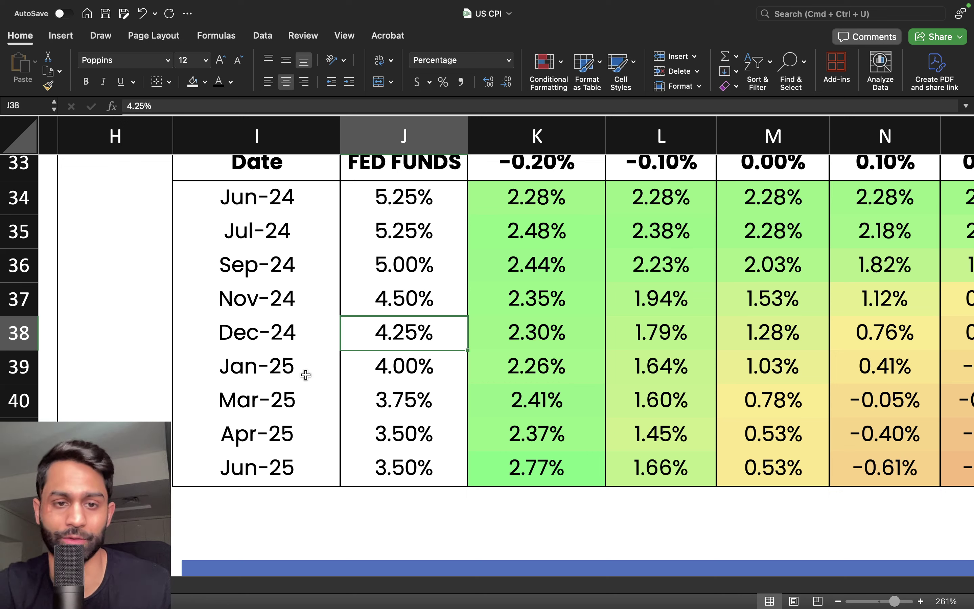
pyautogui.moveTo(305, 374); pyautogui.dragTo(390, 481)
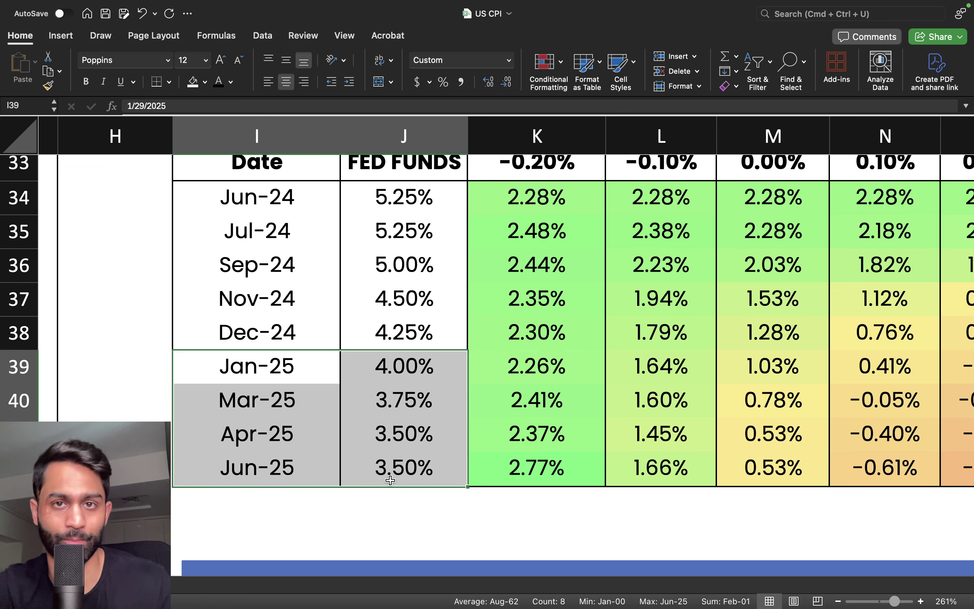
pyautogui.click(409, 475)
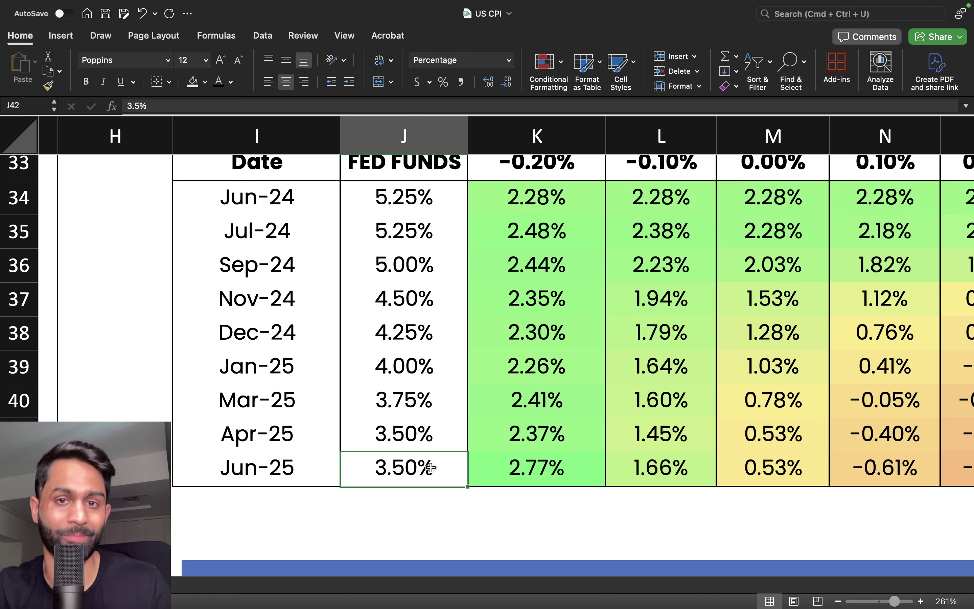
pyautogui.scroll(1, 433, 467)
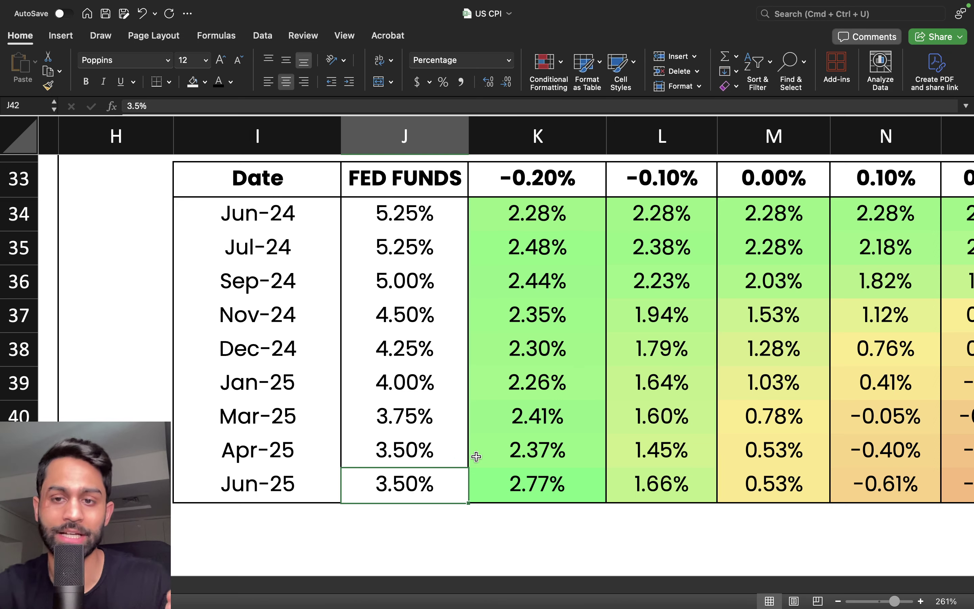
# Step: Examine the table of Fed funds rates less projected inflation, covering June 2024 to June 2025 across all scenarios up to 0.70%
pyautogui.hscroll(3, 520, 463)
pyautogui.scroll(-3, 520, 463)
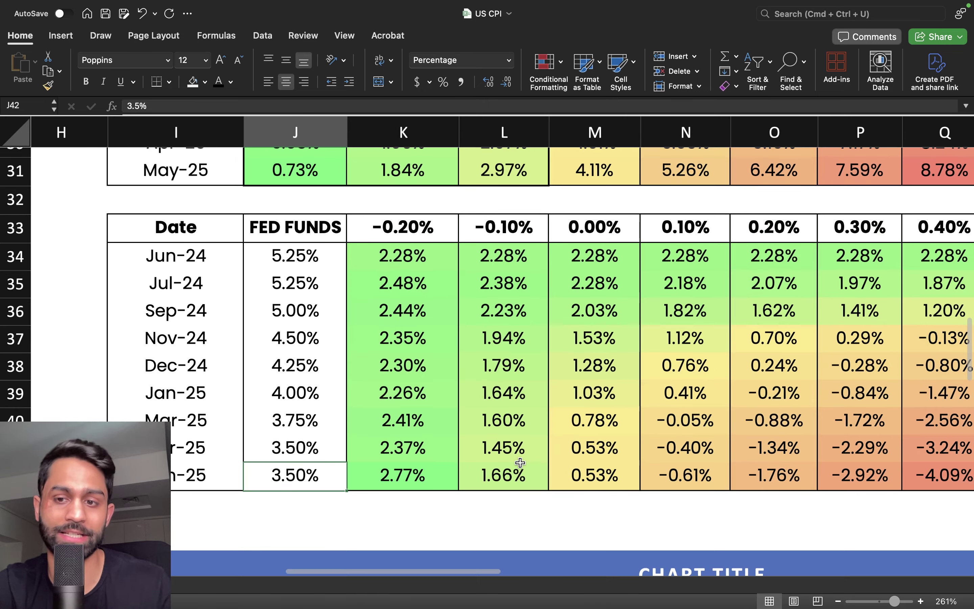
pyautogui.hscroll(2, 520, 466)
pyautogui.scroll(1, 520, 467)
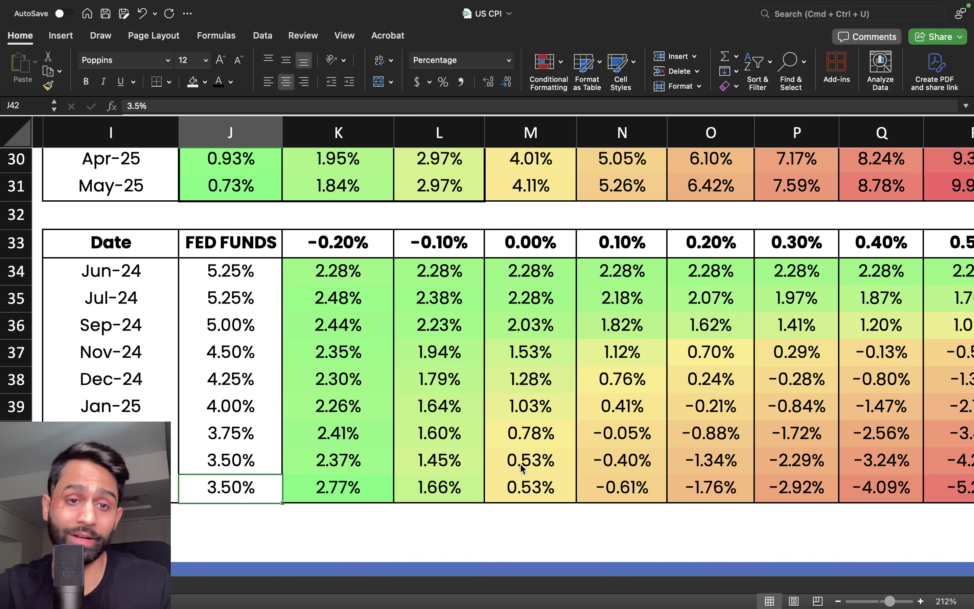
pyautogui.scroll(3, 469, 473)
pyautogui.hscroll(-2, 469, 474)
pyautogui.scroll(-4, 469, 474)
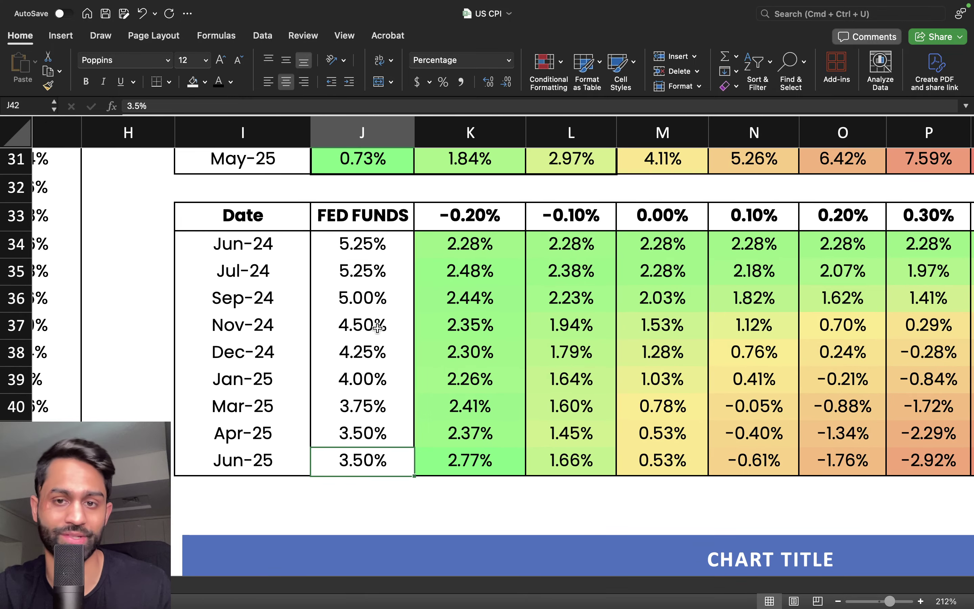
pyautogui.hscroll(3, 377, 327)
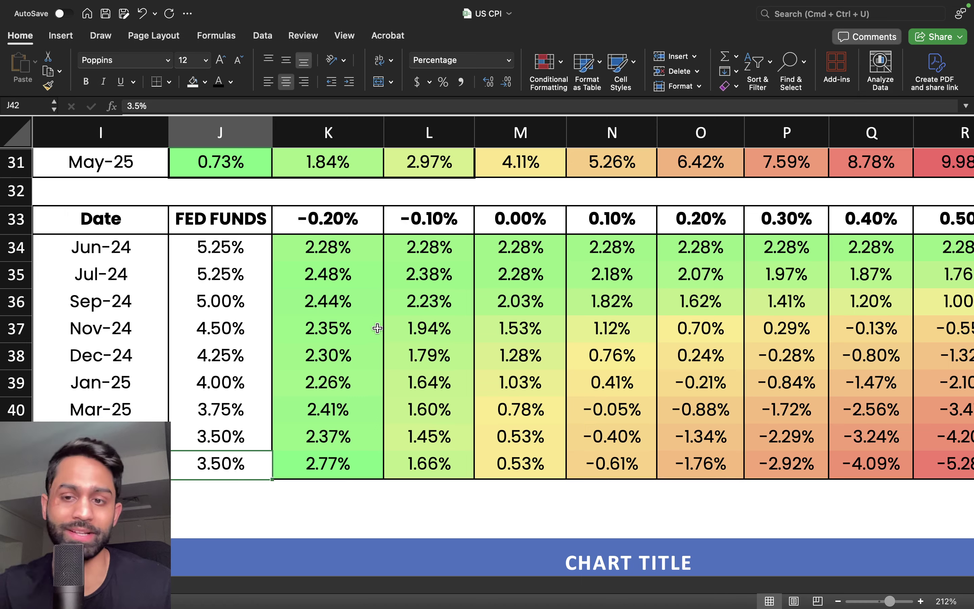
pyautogui.hscroll(10, 377, 328)
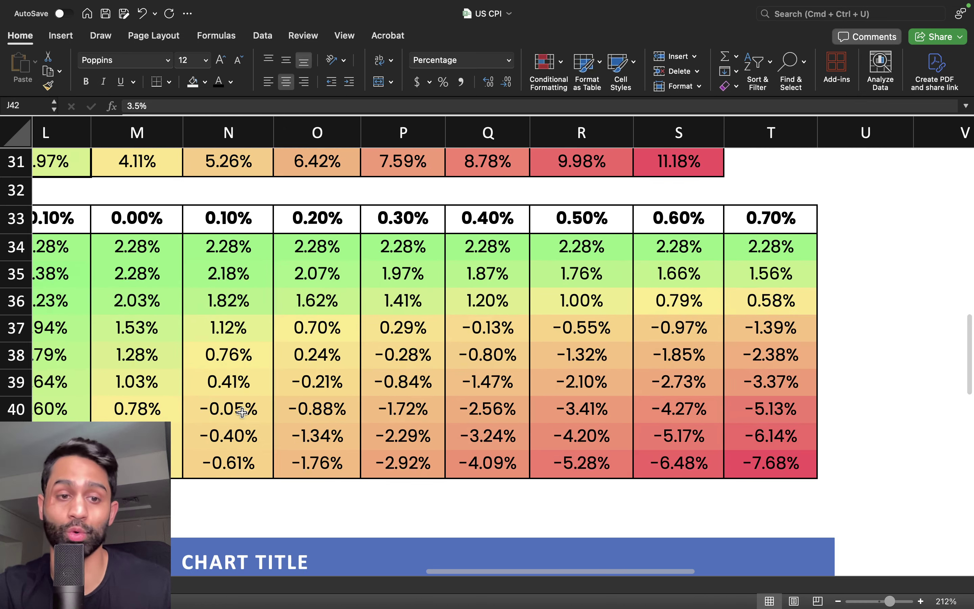
# Step: Select the March to June 2025 differentials in N40:T42 for review, followed by the June 2024 differentials in K34:Q34
pyautogui.moveTo(236, 411); pyautogui.dragTo(804, 461)
pyautogui.hscroll(-7, 804, 461)
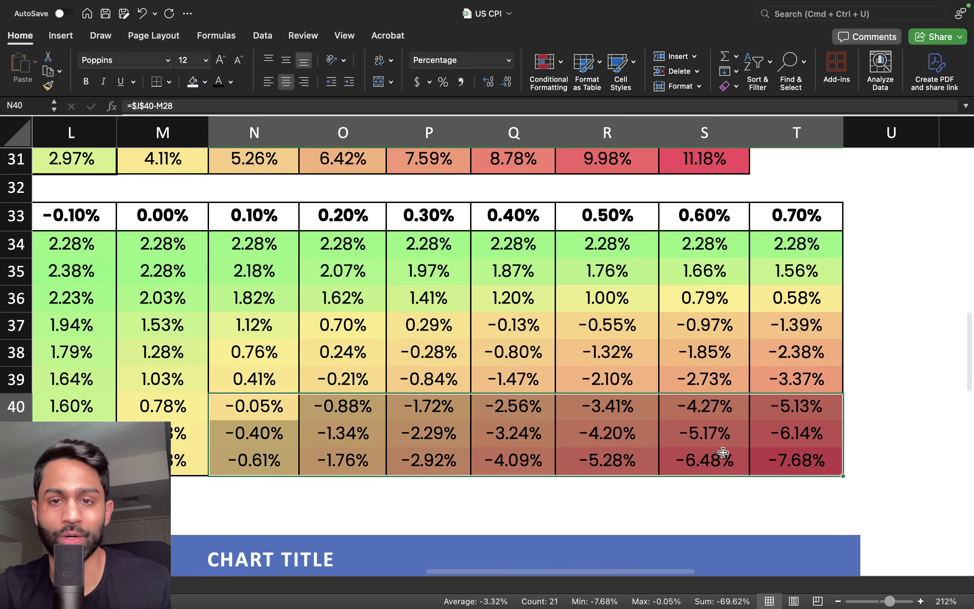
pyautogui.moveTo(189, 250); pyautogui.dragTo(738, 254)
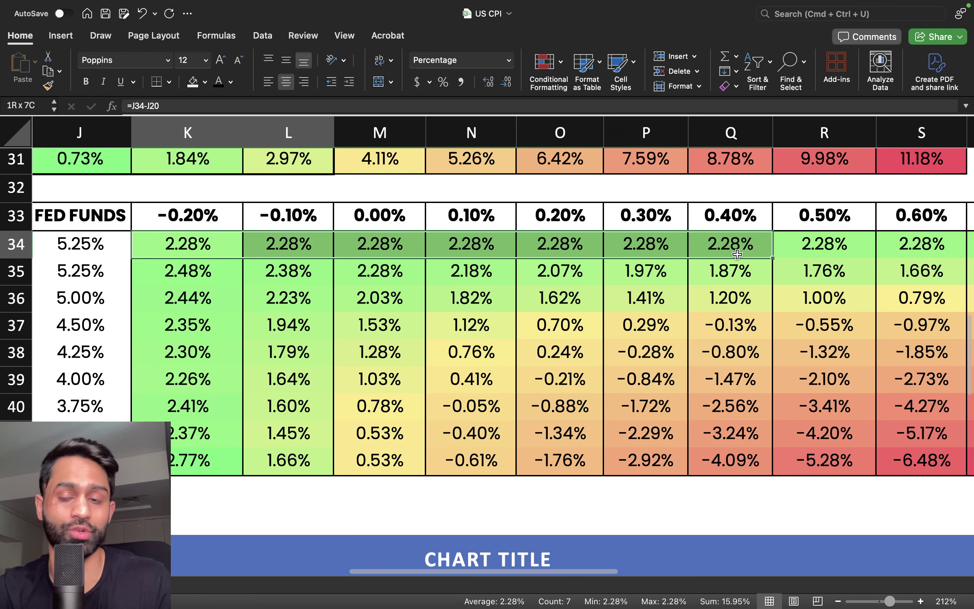
pyautogui.hscroll(2, 793, 276)
pyautogui.hscroll(-4, 793, 276)
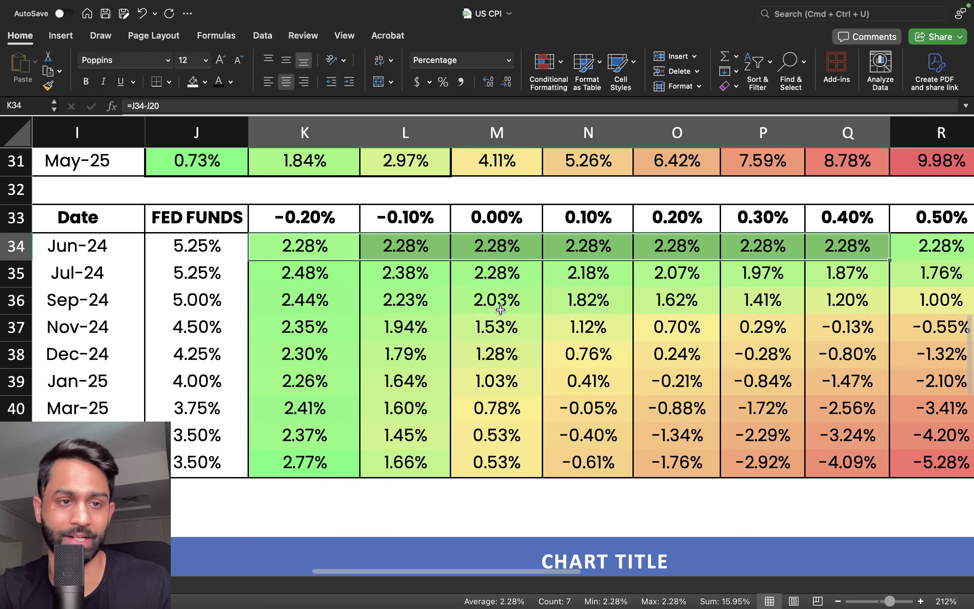
# Step: Check the June 2024 inflation cell K20 and open the formula in K34 to inspect its references
pyautogui.hscroll(-2, 500, 310)
pyautogui.scroll(5, 500, 310)
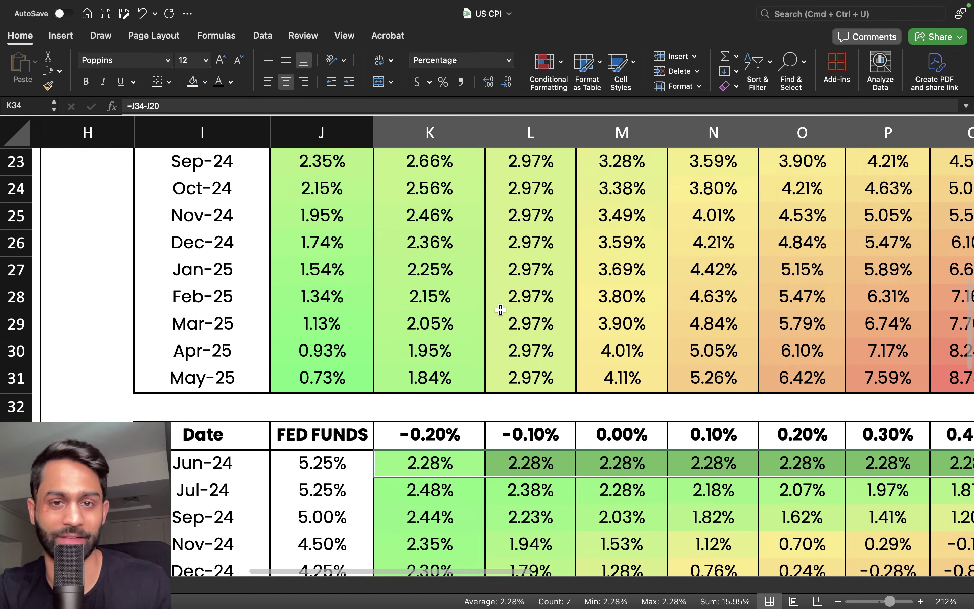
pyautogui.scroll(3, 500, 310)
pyautogui.click(455, 190)
pyautogui.scroll(-3, 483, 345)
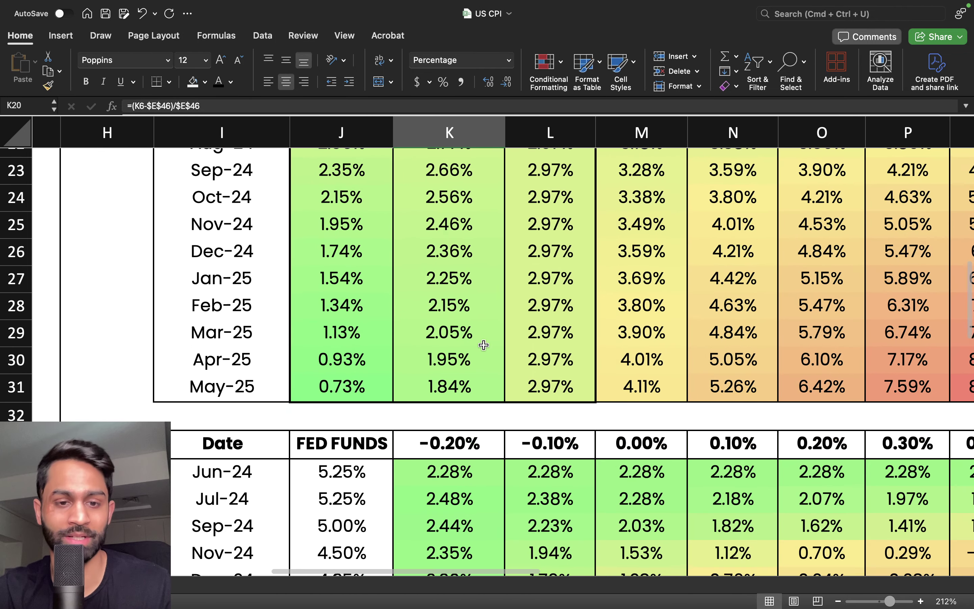
pyautogui.click(360, 475)
pyautogui.click(483, 474)
pyautogui.doubleClick(484, 474)
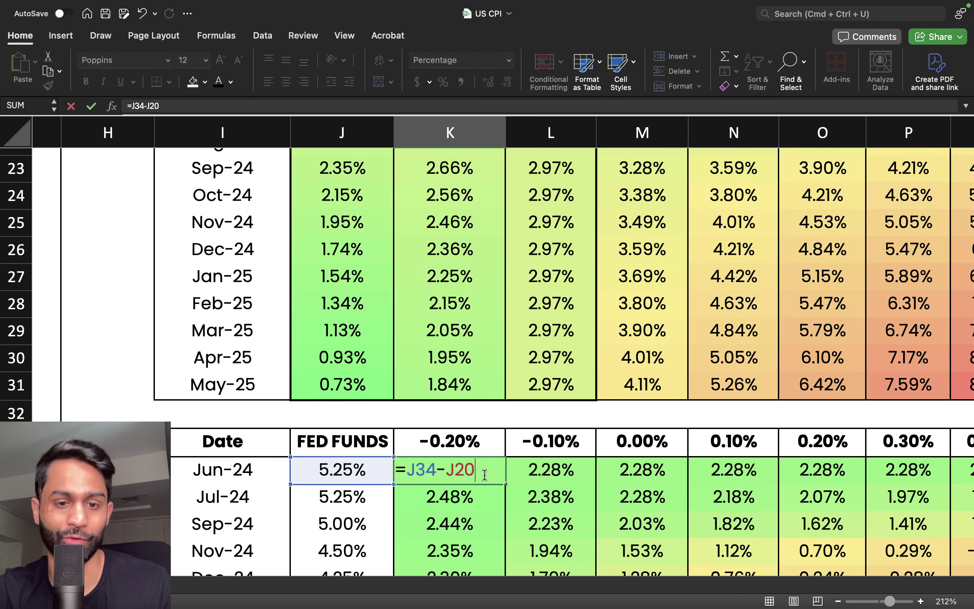
# Step: Trace the K34 formula's reference to J20 in the inflation table above and close the formula without editing it
pyautogui.scroll(-1, 550, 372)
pyautogui.hscroll(-1, 550, 372)
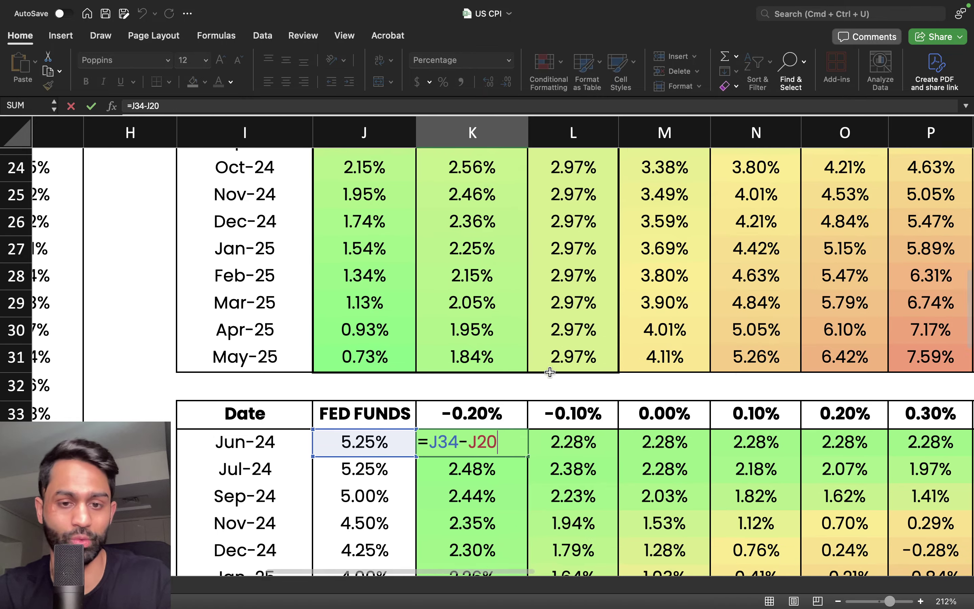
pyautogui.scroll(3, 549, 372)
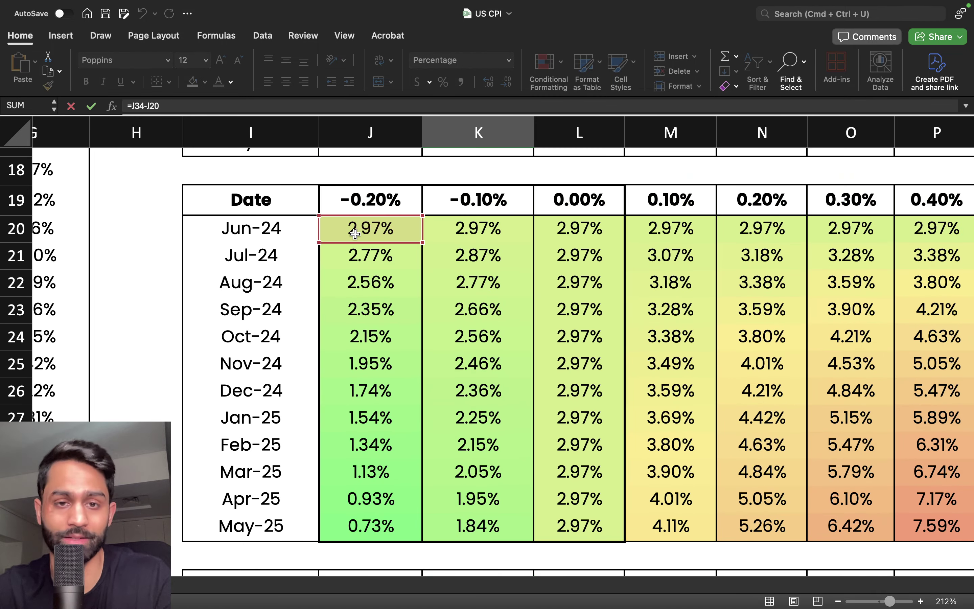
pyautogui.scroll(-1, 505, 384)
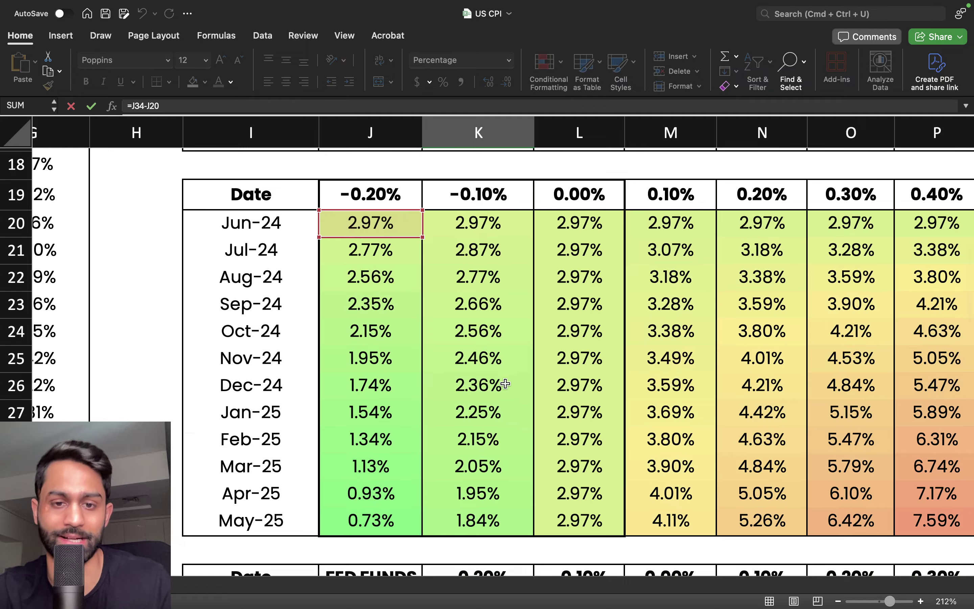
pyautogui.scroll(-3, 505, 384)
pyautogui.press('Return')
# Step: Select the June 2024 differentials in K34:T34 and compare them across the table with the Fed funds rate in J34
pyautogui.press('Up')
pyautogui.press('super+shift+Right')
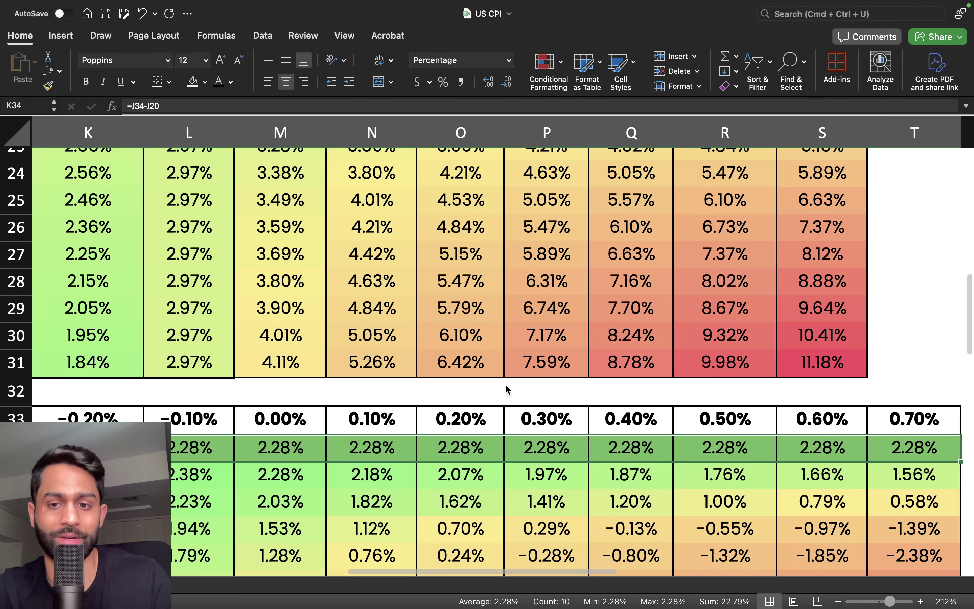
pyautogui.scroll(-5, 505, 384)
pyautogui.hscroll(-3, 505, 383)
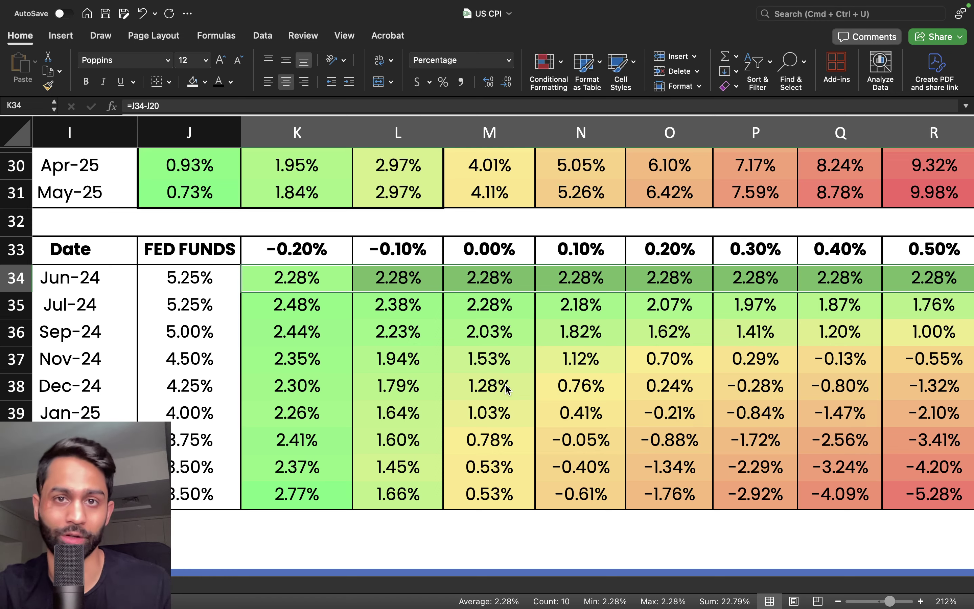
pyautogui.hscroll(-5, 354, 304)
pyautogui.press('Left')
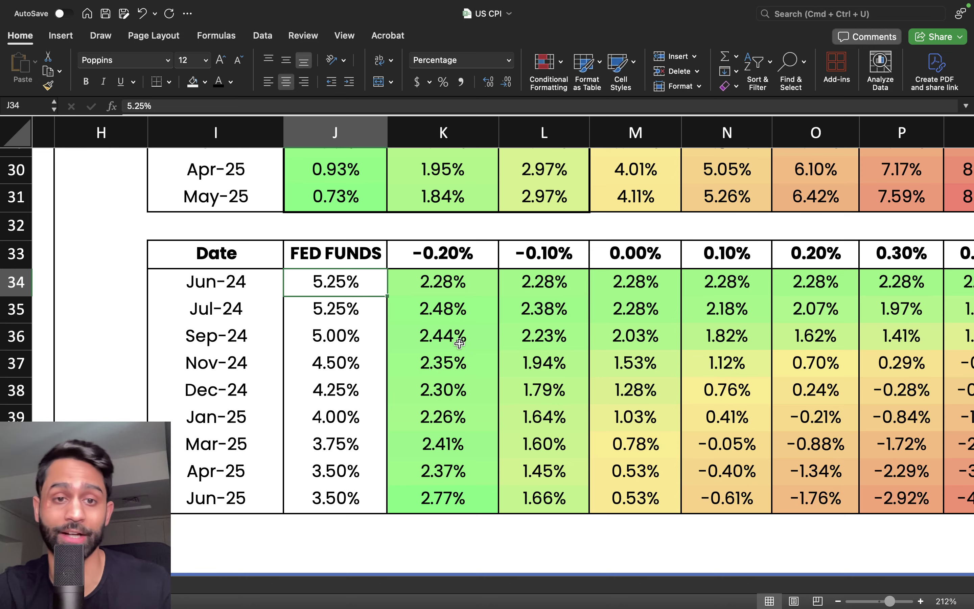
# Step: Examine the peak of the historical inflation line chart below the tables and return to the Fed funds differential table
pyautogui.scroll(-10, 459, 343)
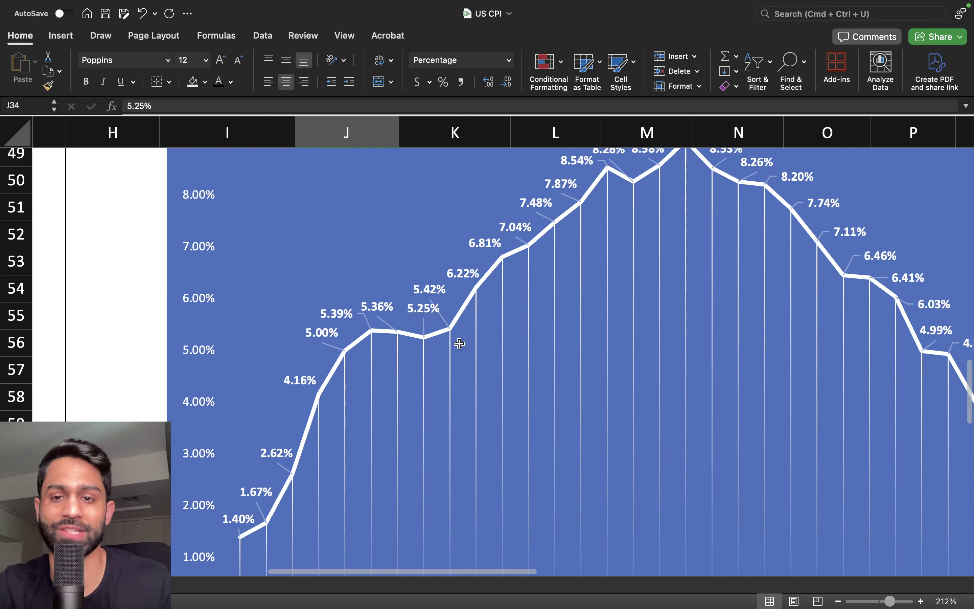
pyautogui.hscroll(2, 459, 341)
pyautogui.scroll(1, 635, 191)
pyautogui.hscroll(1, 611, 210)
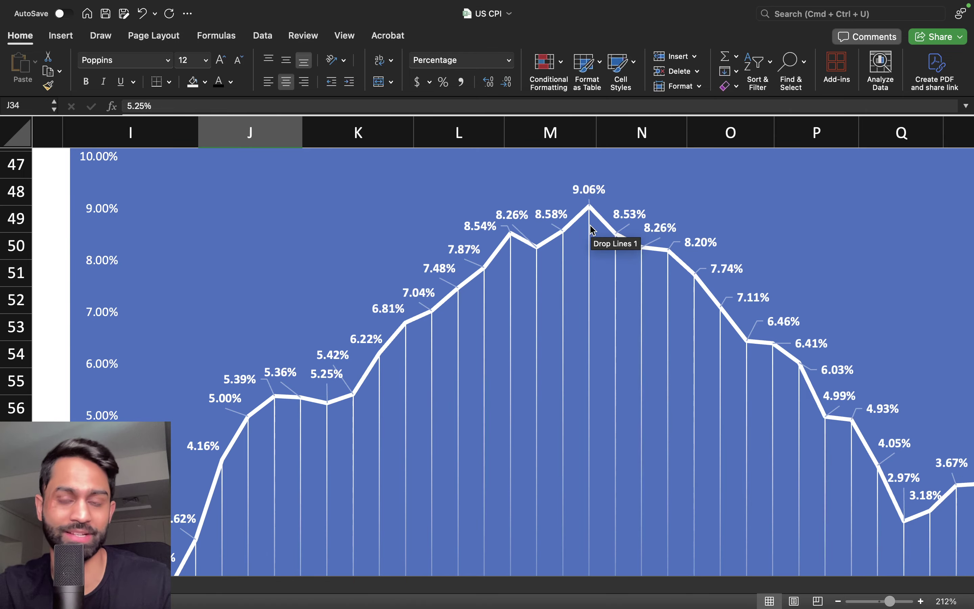
pyautogui.scroll(10, 591, 229)
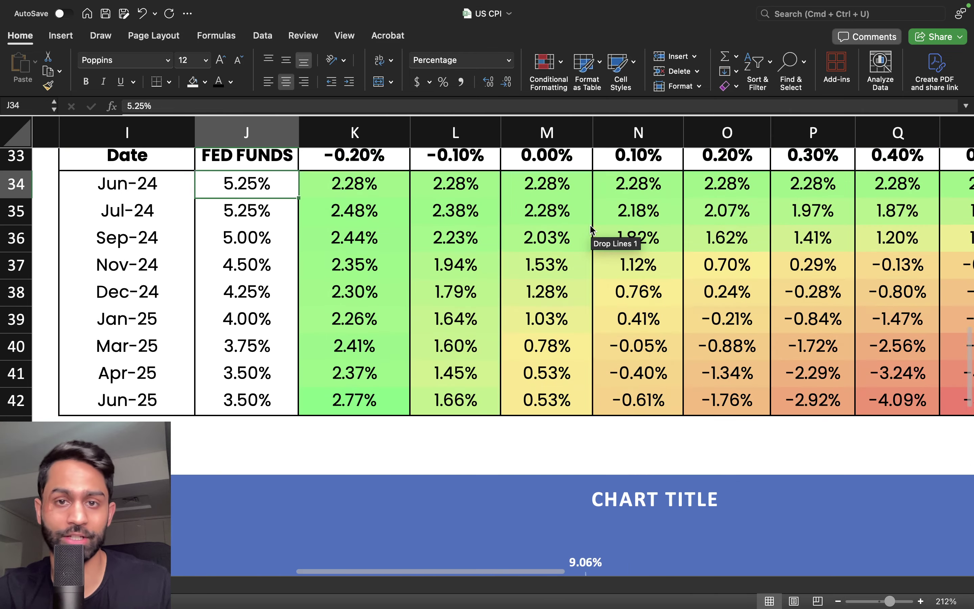
pyautogui.hscroll(-2, 591, 230)
pyautogui.scroll(-5, 591, 230)
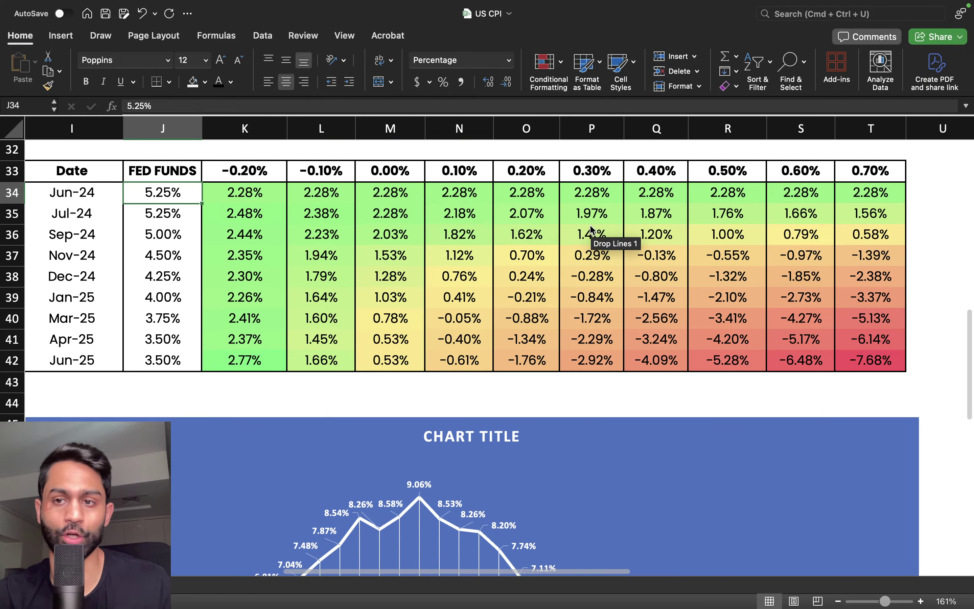
# Step: Review the scenario headers in K33:T33 and the meeting dates and Fed funds rates in I34:J42
pyautogui.moveTo(278, 179); pyautogui.dragTo(917, 182)
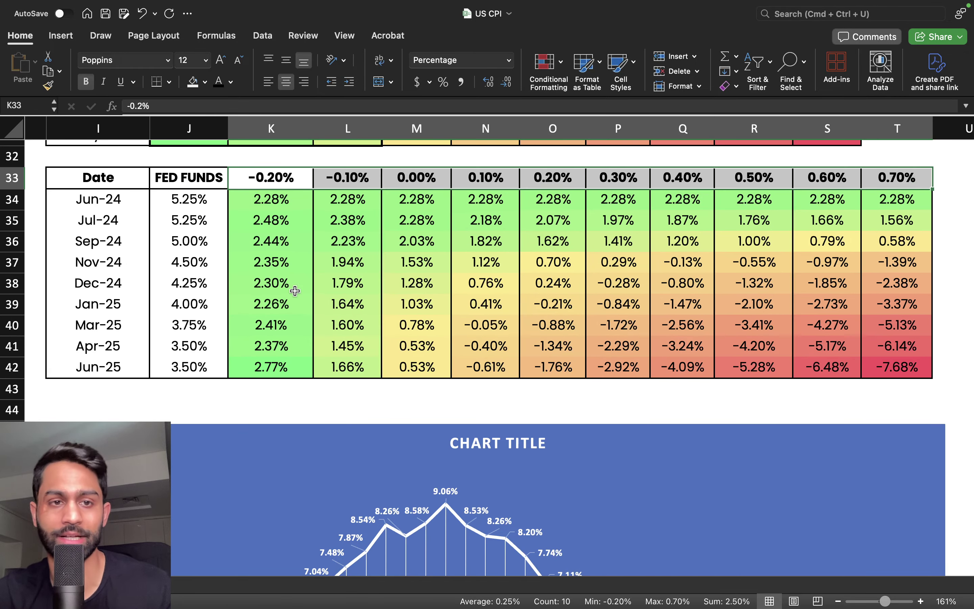
pyautogui.moveTo(108, 201); pyautogui.dragTo(183, 364)
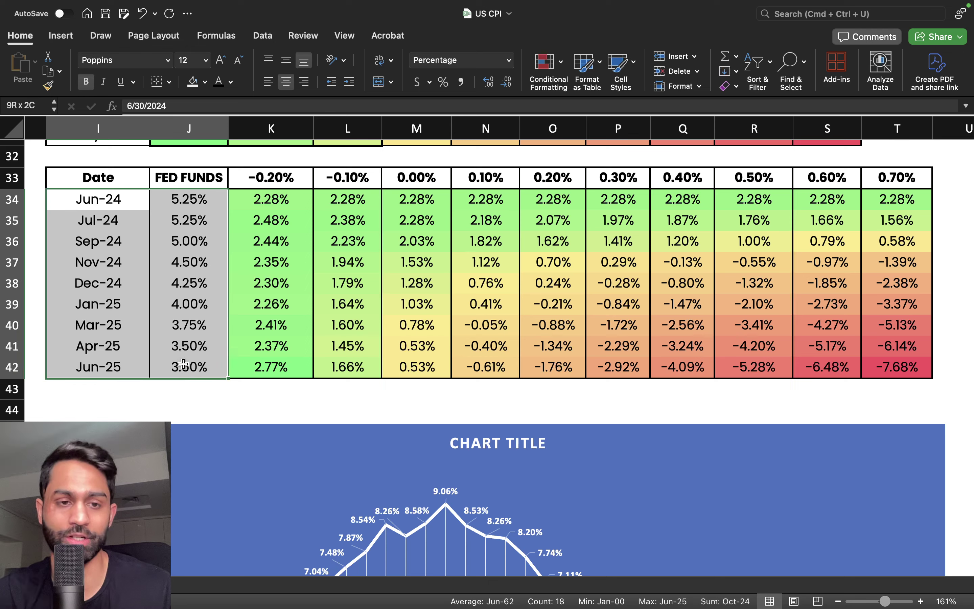
pyautogui.click(551, 324)
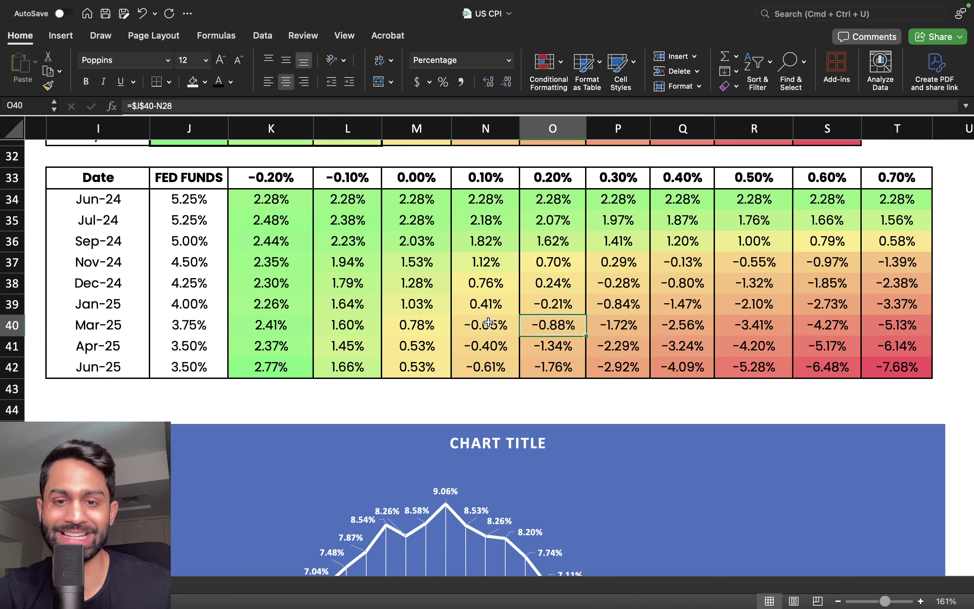
# Step: Apply a thick outline border to the negative differentials in N40:T42, O39:T39, P38:T38 and Q37:T37
pyautogui.moveTo(489, 322); pyautogui.dragTo(900, 365)
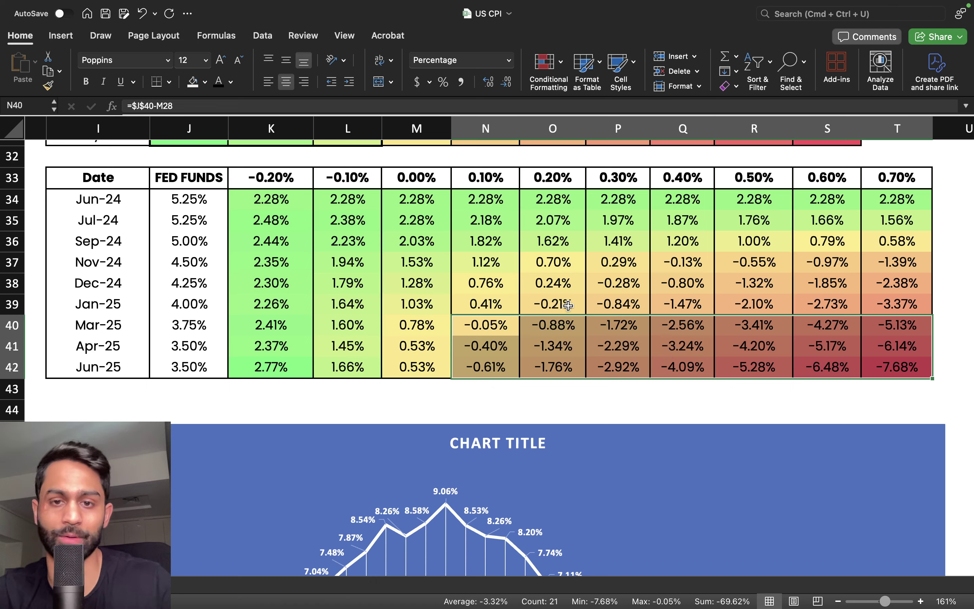
pyautogui.moveTo(545, 302); pyautogui.dragTo(897, 304)
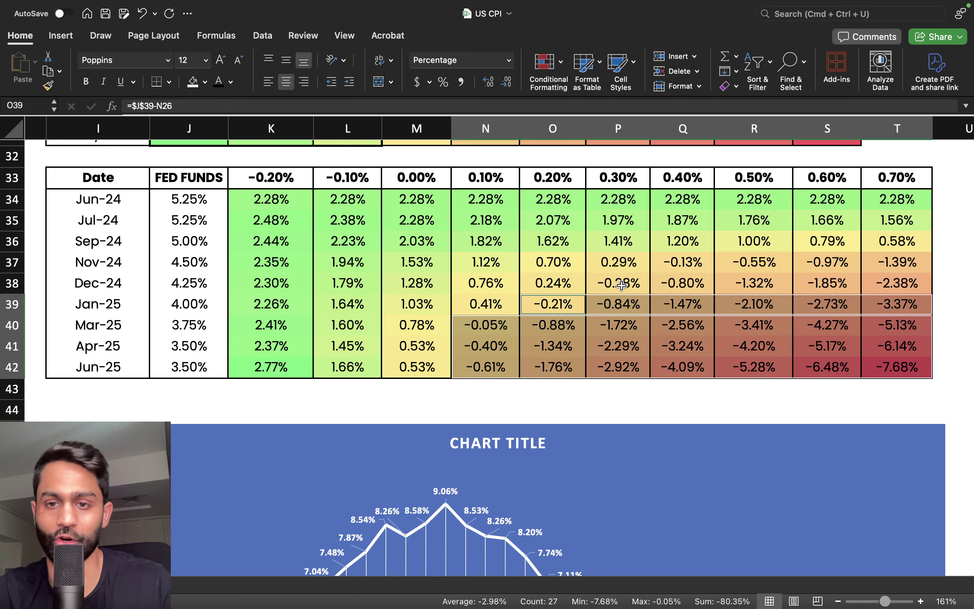
pyautogui.moveTo(622, 285); pyautogui.dragTo(939, 285)
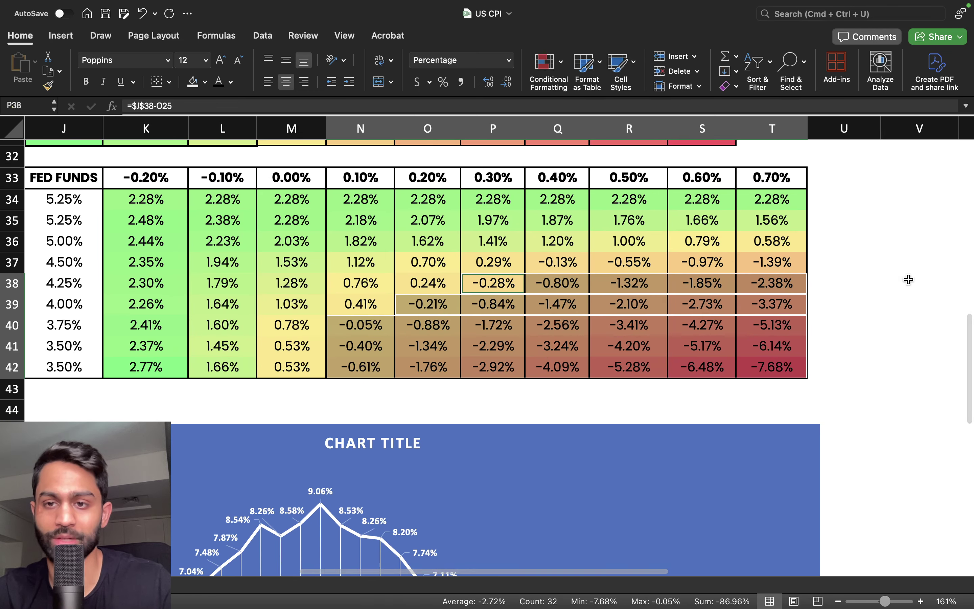
pyautogui.keyDown('super'); pyautogui.click(759, 241); pyautogui.keyUp('super')
pyautogui.moveTo(767, 262); pyautogui.dragTo(559, 261)
pyautogui.hscroll(-1, 715, 388)
pyautogui.scroll(1, 716, 388)
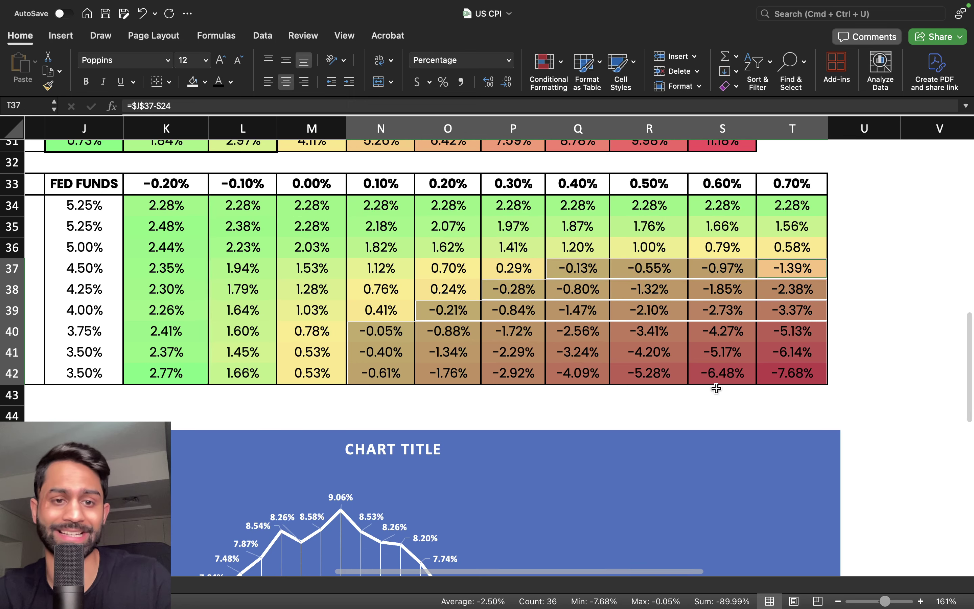
pyautogui.press('super+1')
pyautogui.click(568, 133)
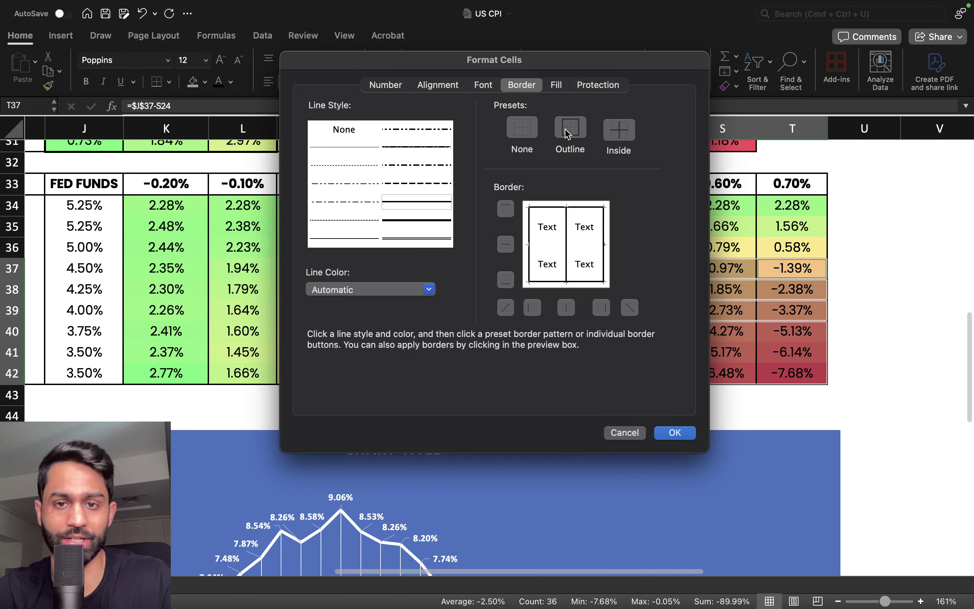
pyautogui.click(426, 222)
pyautogui.click(570, 128)
pyautogui.press('Return')
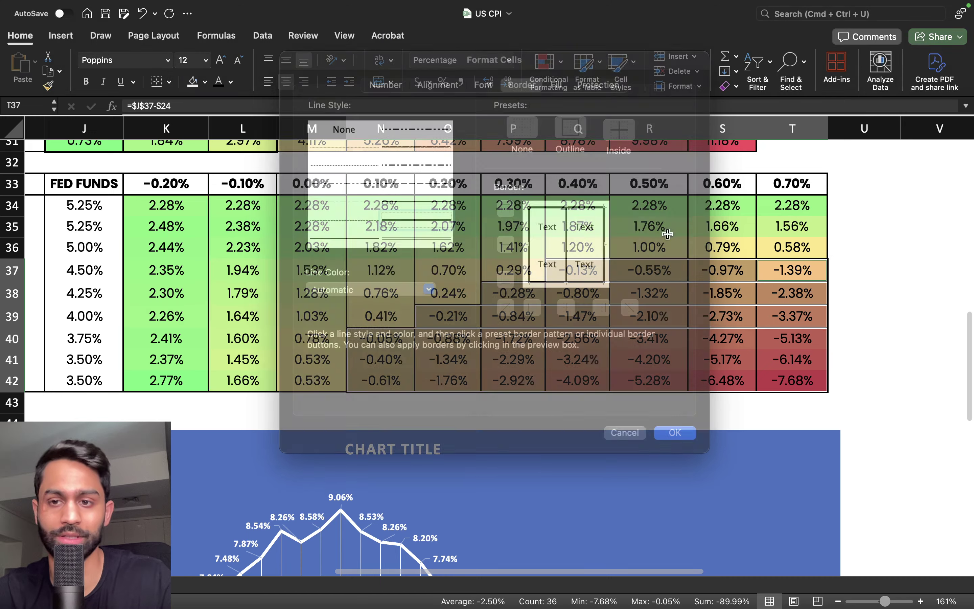
pyautogui.click(900, 342)
# Step: Review the outlined negative region and select the 0.10% to 0.70% scenario headers in N33:T33
pyautogui.hscroll(-1, 532, 445)
pyautogui.scroll(1, 532, 445)
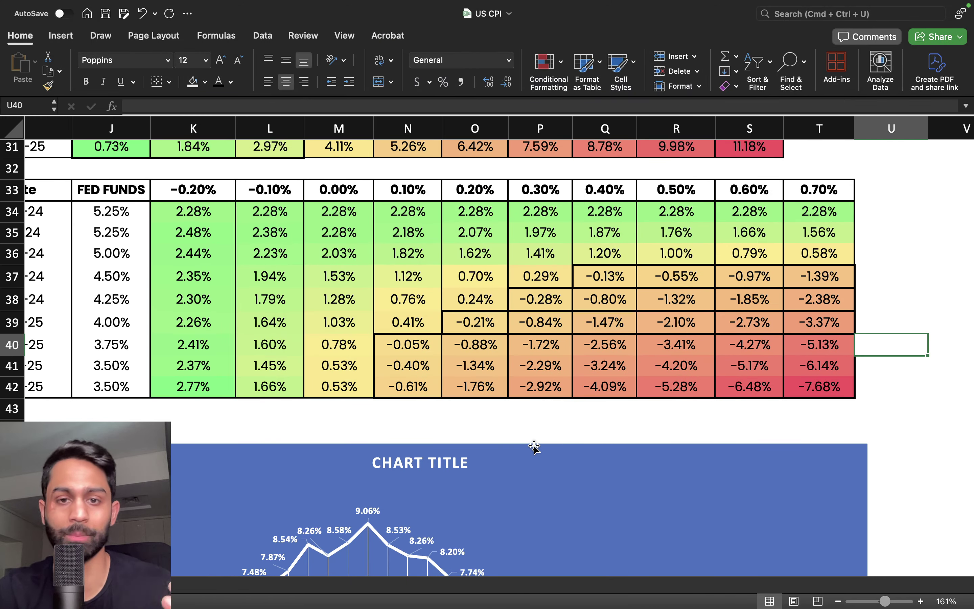
pyautogui.hscroll(-2, 554, 430)
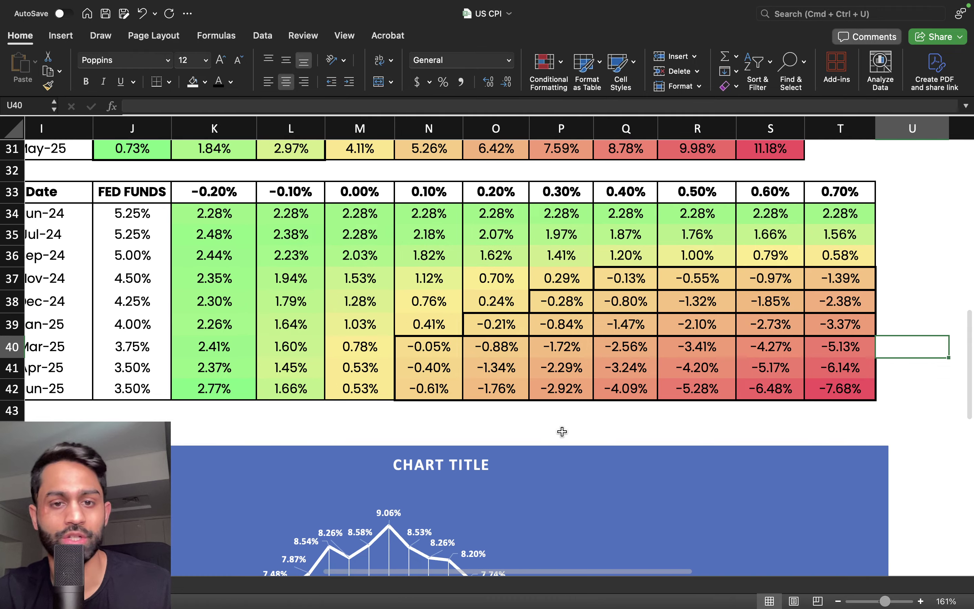
pyautogui.hscroll(-1, 562, 431)
pyautogui.scroll(1, 562, 431)
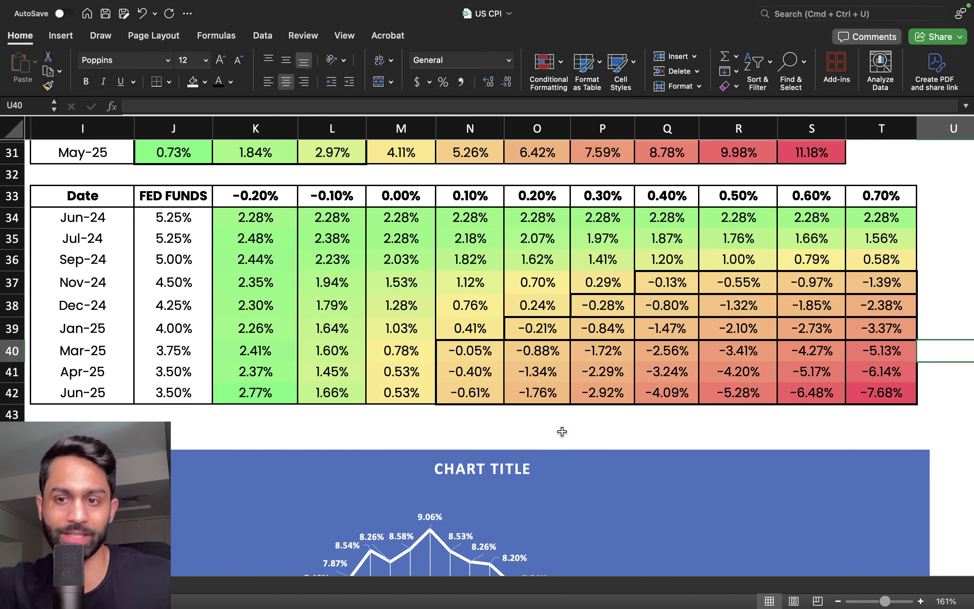
pyautogui.click(469, 199)
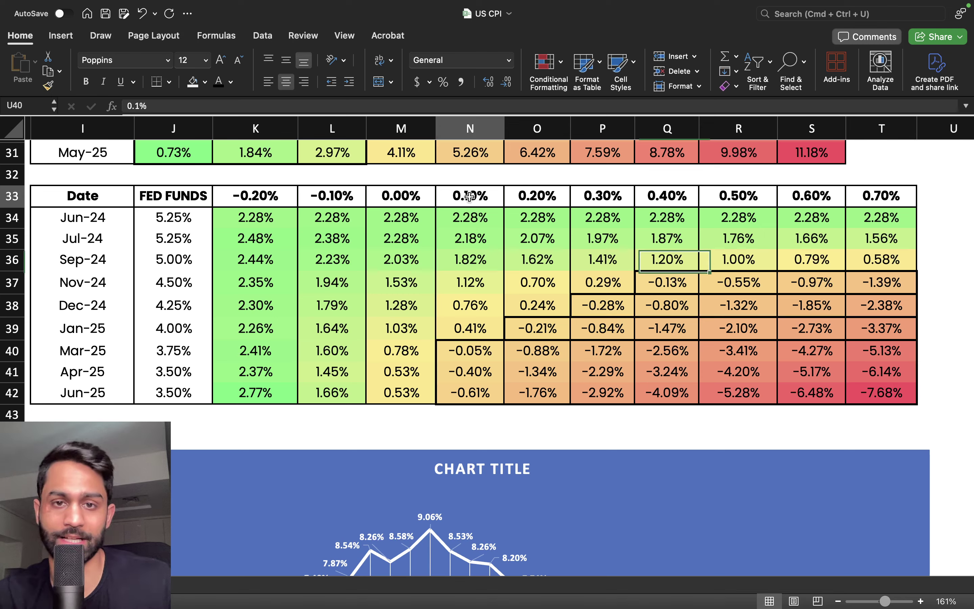
pyautogui.moveTo(458, 196); pyautogui.dragTo(861, 200)
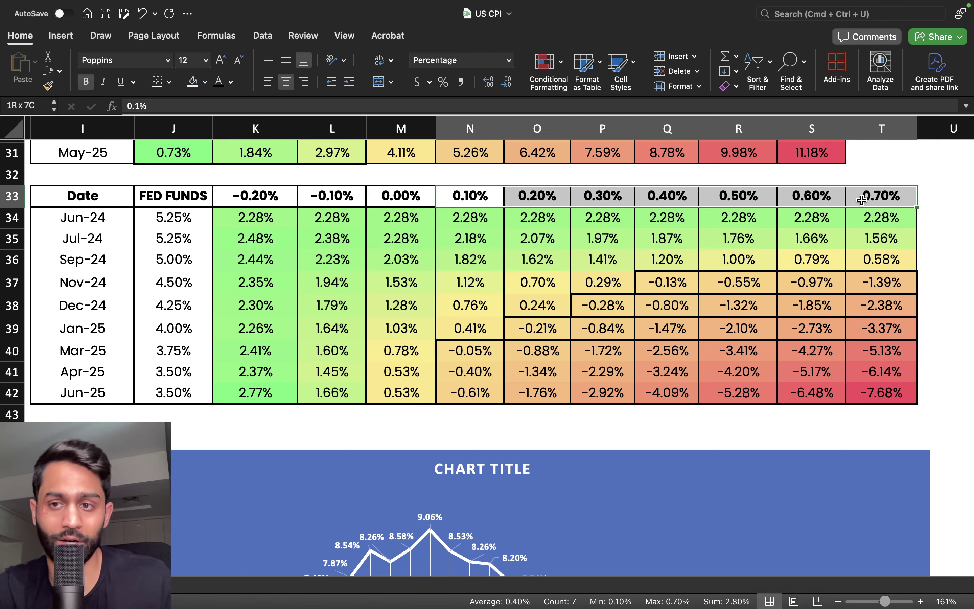
# Step: Review the negative differentials in N37:T42, the 0.10% to 0.70% headers in N33:T33 and the Fed funds rates in J34:J42
pyautogui.moveTo(879, 283); pyautogui.dragTo(454, 393)
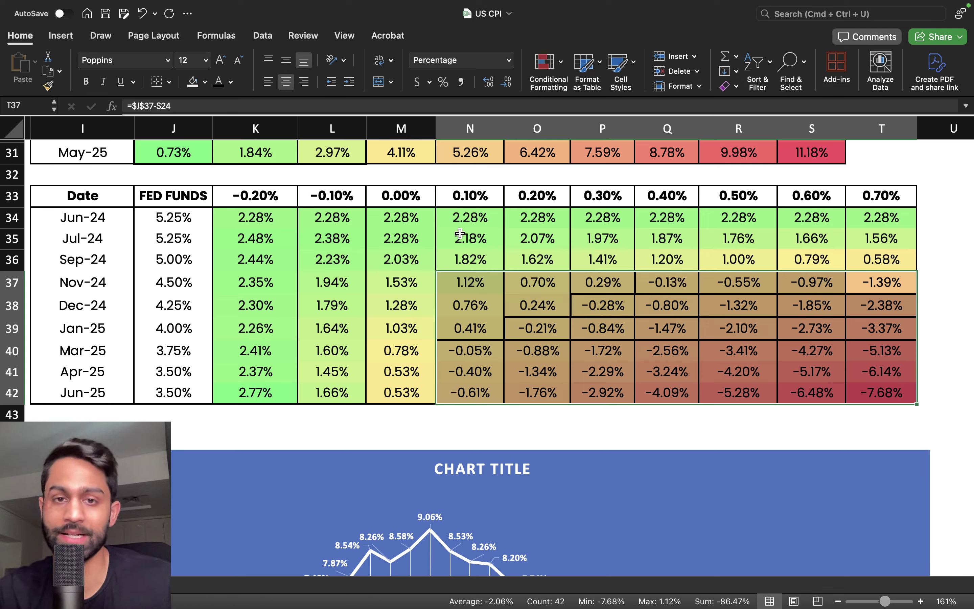
pyautogui.moveTo(466, 197); pyautogui.dragTo(868, 196)
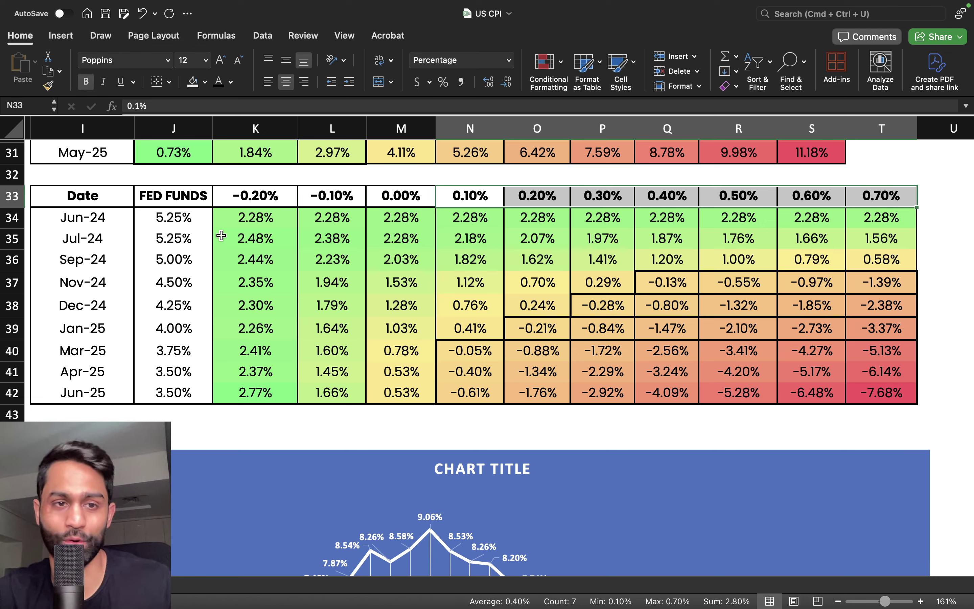
pyautogui.moveTo(192, 217); pyautogui.dragTo(196, 391)
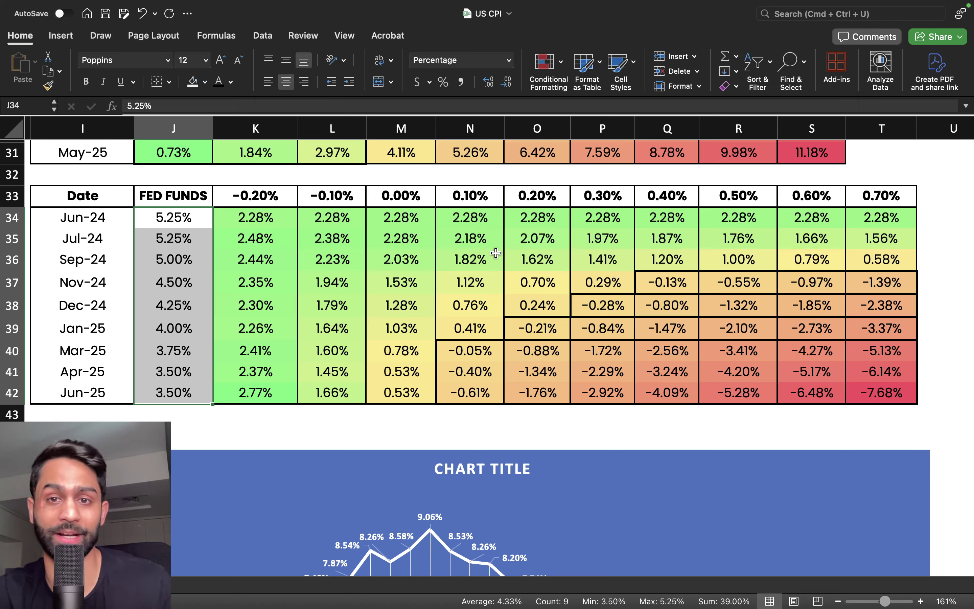
# Step: Examine the high projected inflation rates in N28:S31 and the Apr-25 and May-25 values of the 0.70% scenario in S30:S31
pyautogui.scroll(10, 495, 253)
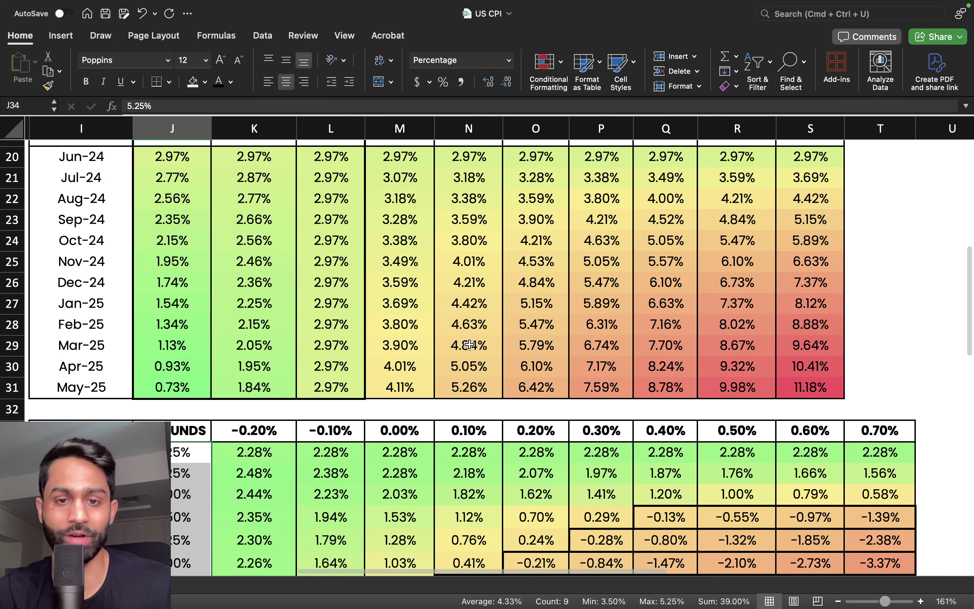
pyautogui.click(456, 330)
pyautogui.moveTo(455, 330); pyautogui.dragTo(792, 385)
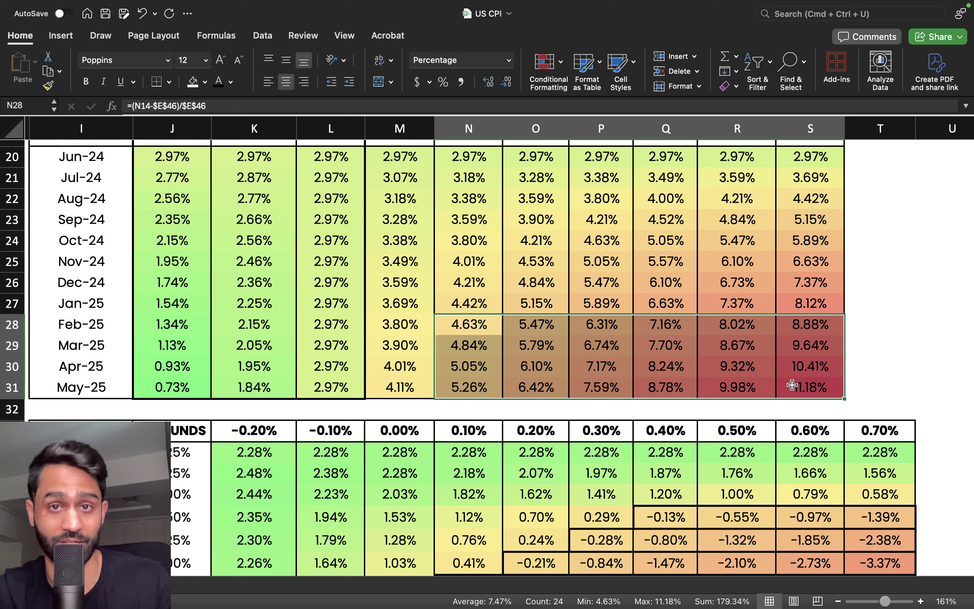
pyautogui.moveTo(811, 371); pyautogui.dragTo(814, 381)
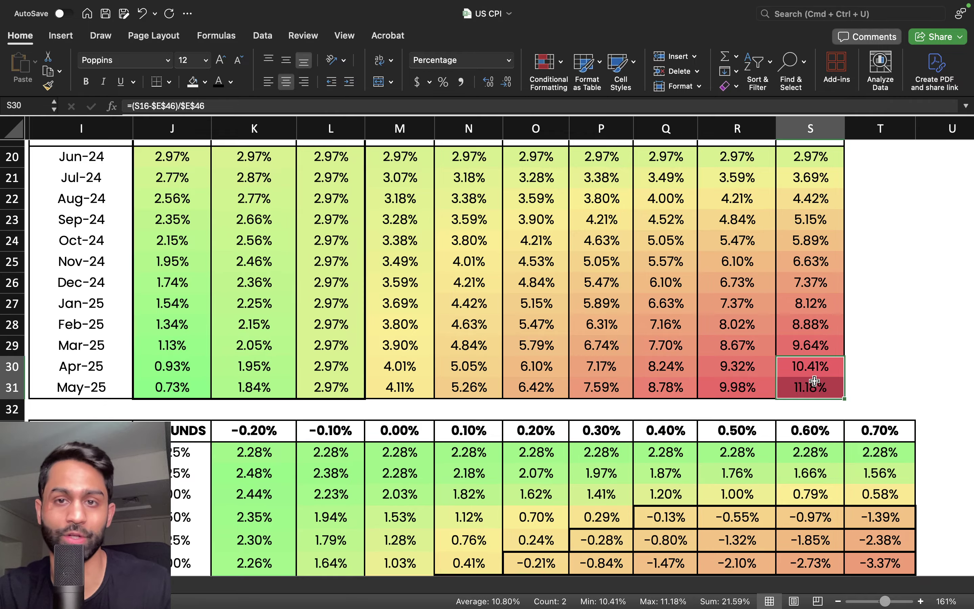
pyautogui.scroll(-4, 814, 381)
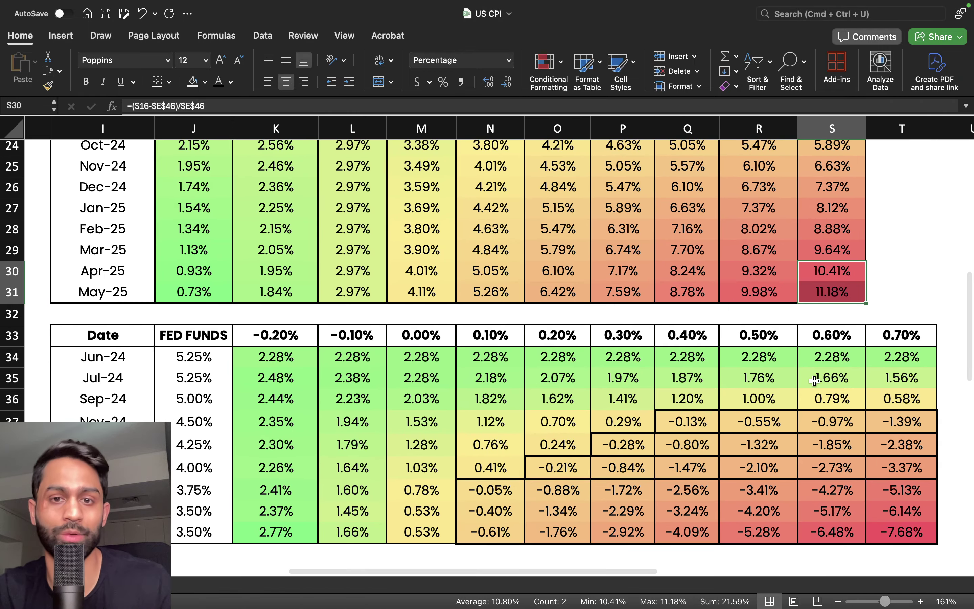
# Step: Review the -0.10% monthly scenario in K19:K31 of the projected inflation table
pyautogui.scroll(5, 632, 310)
pyautogui.hscroll(-2, 632, 310)
pyautogui.scroll(1, 632, 310)
pyautogui.hscroll(-1, 631, 310)
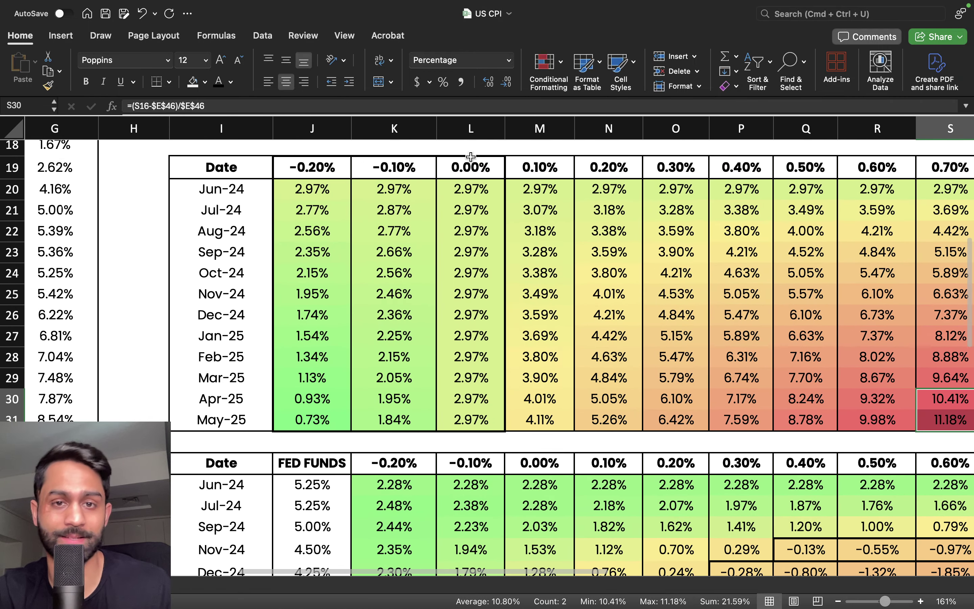
pyautogui.moveTo(401, 168); pyautogui.dragTo(421, 423)
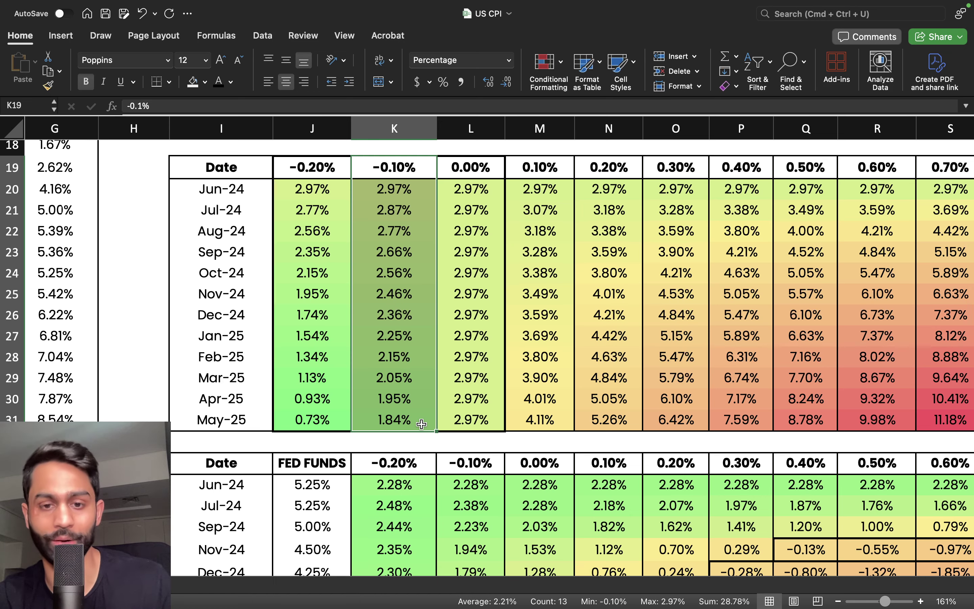
pyautogui.scroll(-5, 421, 423)
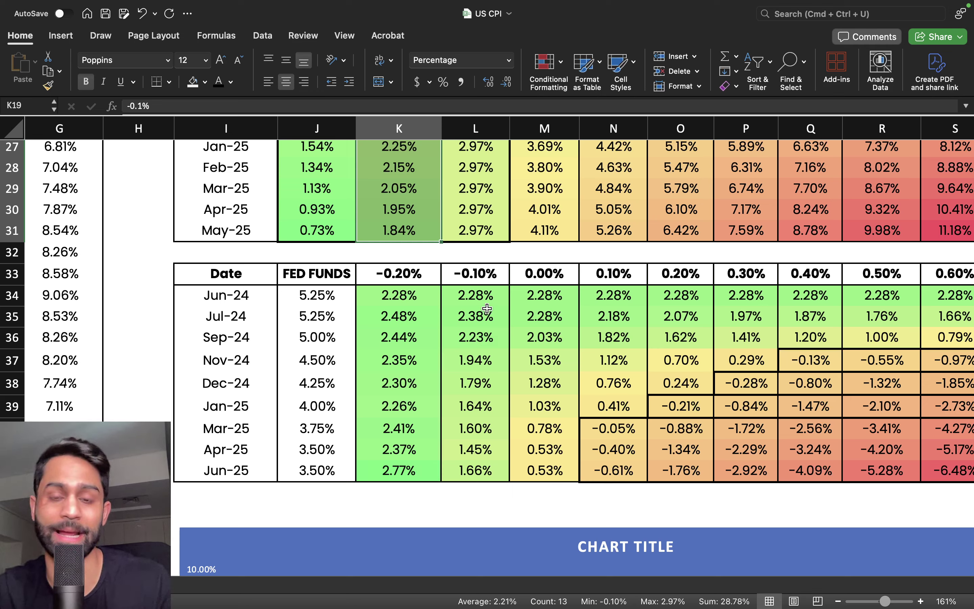
# Step: Select the positive differentials with their headers together: K33:M42, N33:N39, O33:O38, P33:P37 and Q33:T36
pyautogui.moveTo(483, 296); pyautogui.dragTo(415, 470)
pyautogui.moveTo(544, 274); pyautogui.dragTo(402, 473)
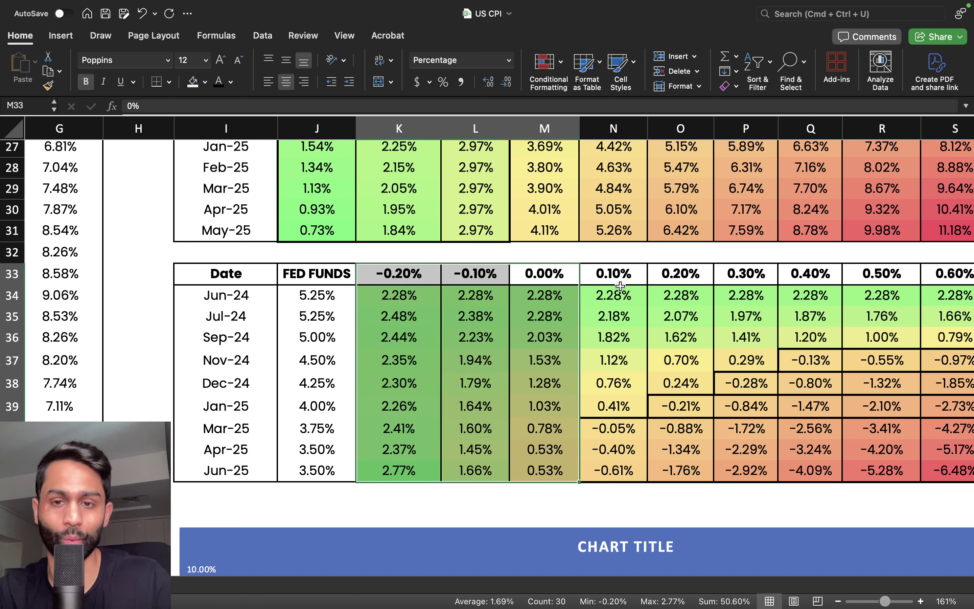
pyautogui.moveTo(613, 277); pyautogui.dragTo(615, 405)
pyautogui.hscroll(2, 616, 404)
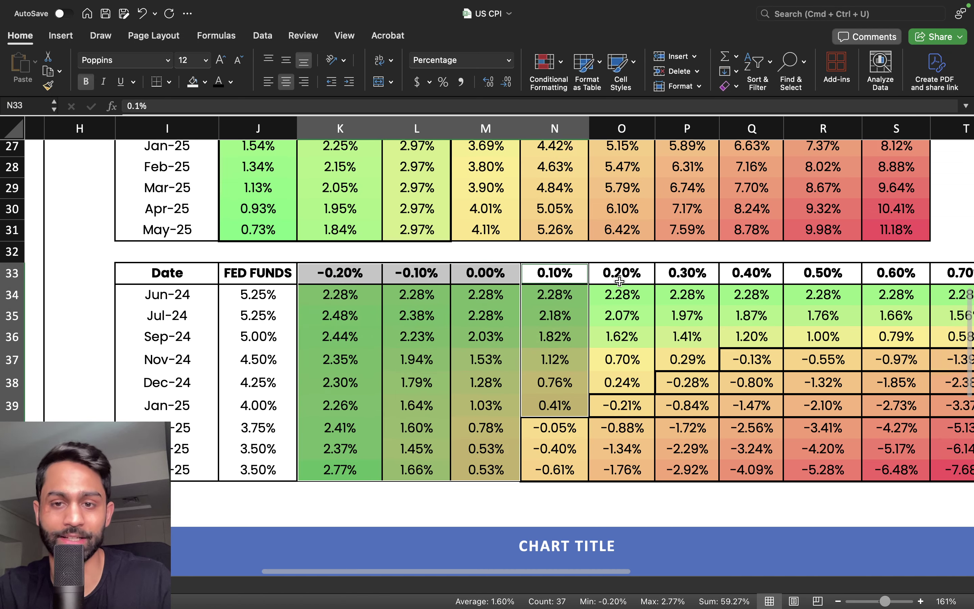
pyautogui.moveTo(622, 273); pyautogui.dragTo(620, 377)
pyautogui.hscroll(2, 620, 377)
pyautogui.moveTo(626, 275); pyautogui.dragTo(628, 351)
pyautogui.moveTo(691, 274); pyautogui.dragTo(692, 329)
pyautogui.moveTo(761, 275); pyautogui.dragTo(758, 339)
pyautogui.moveTo(834, 274); pyautogui.dragTo(826, 342)
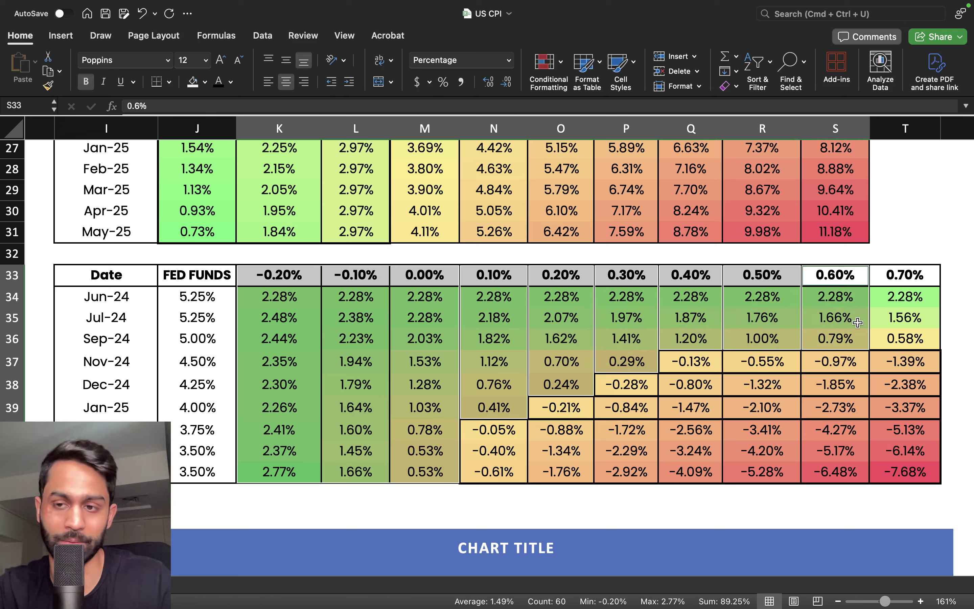
pyautogui.click(897, 276)
pyautogui.moveTo(898, 275); pyautogui.dragTo(897, 334)
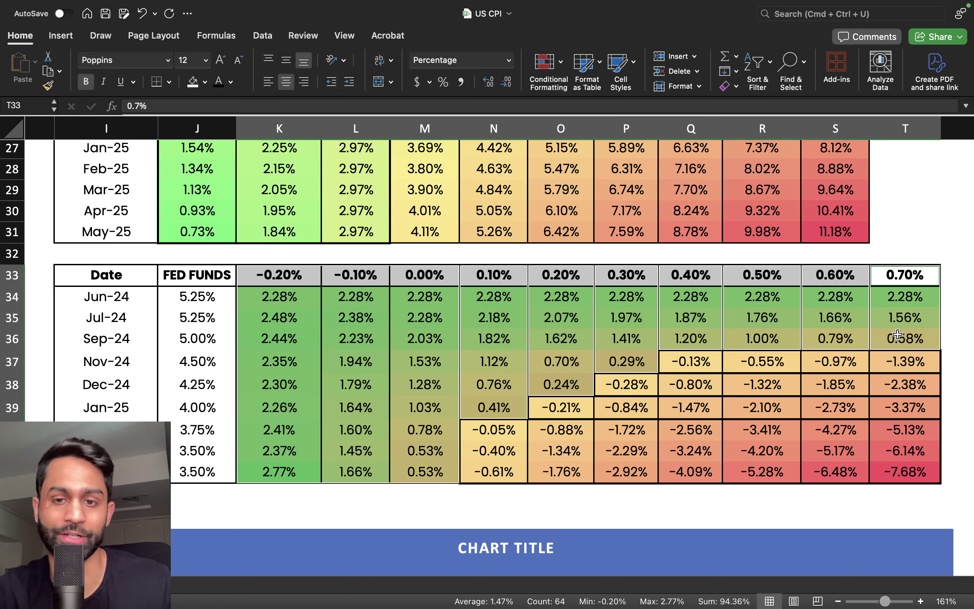
# Step: Review the -0.20% to 0.00% scenarios in K33:M42 against the expected Fed funds rates in J34:J42
pyautogui.moveTo(429, 280); pyautogui.dragTo(301, 468)
pyautogui.hscroll(-3, 340, 407)
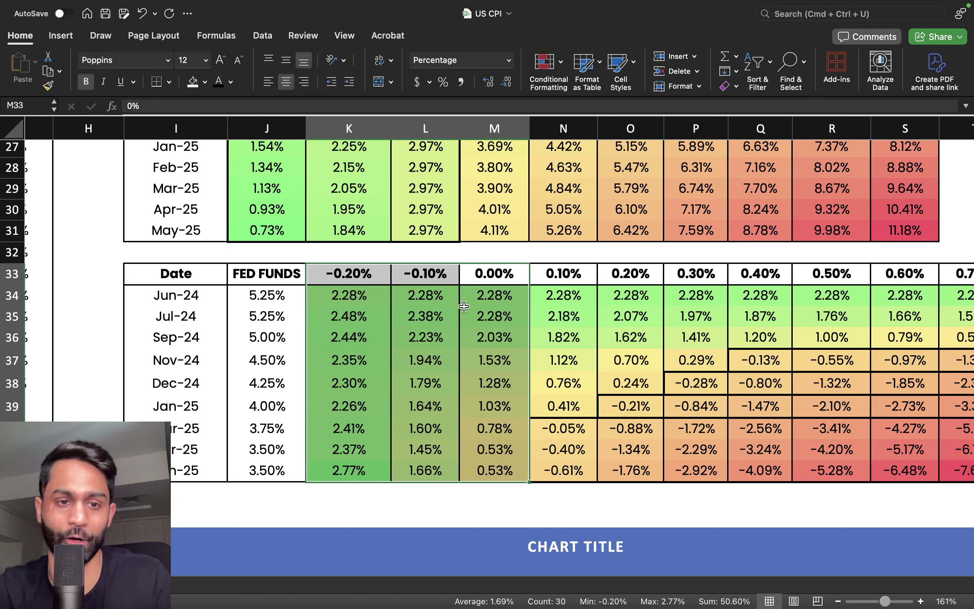
pyautogui.moveTo(493, 278); pyautogui.dragTo(374, 473)
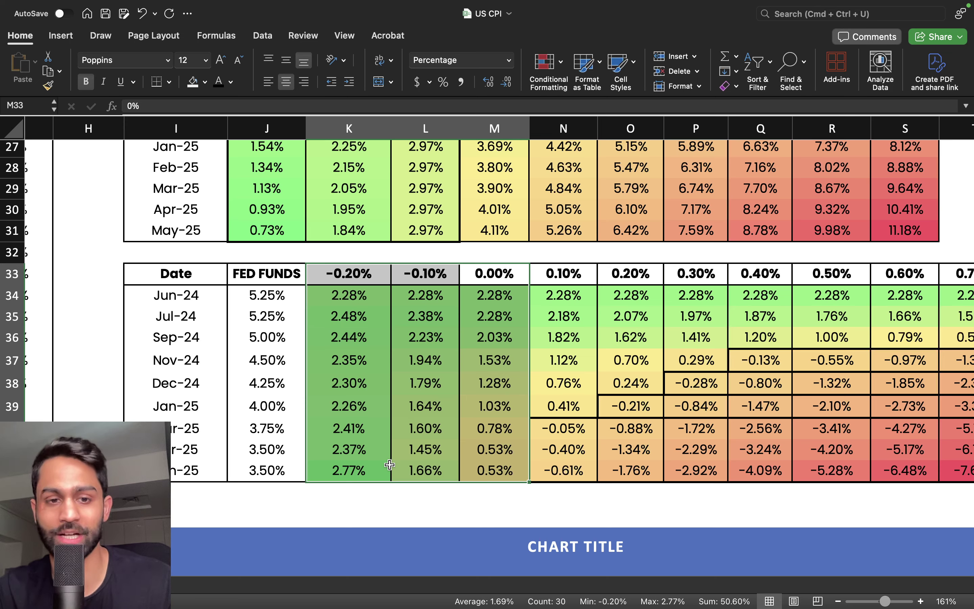
pyautogui.moveTo(267, 296); pyautogui.dragTo(267, 472)
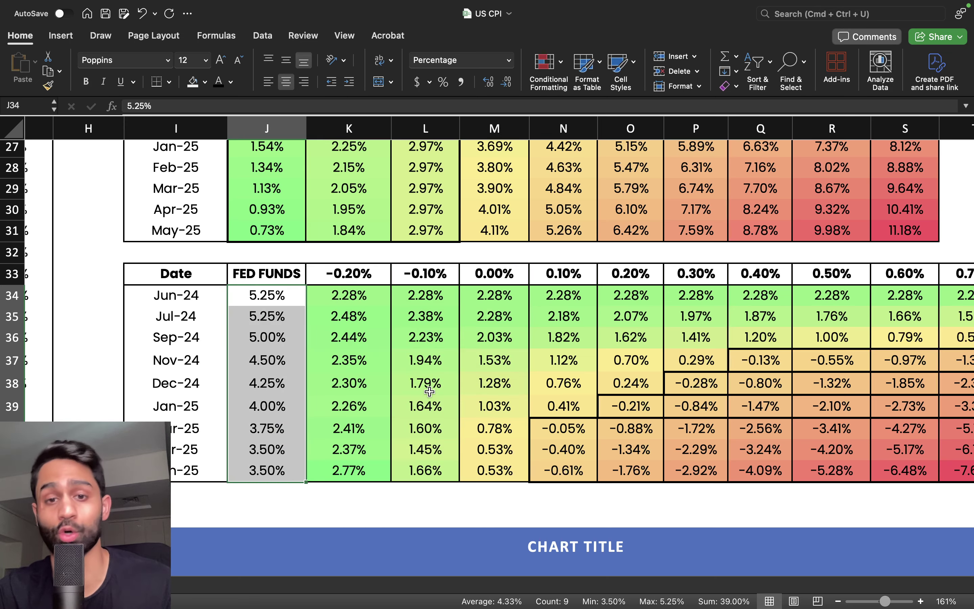
pyautogui.moveTo(366, 308); pyautogui.dragTo(473, 472)
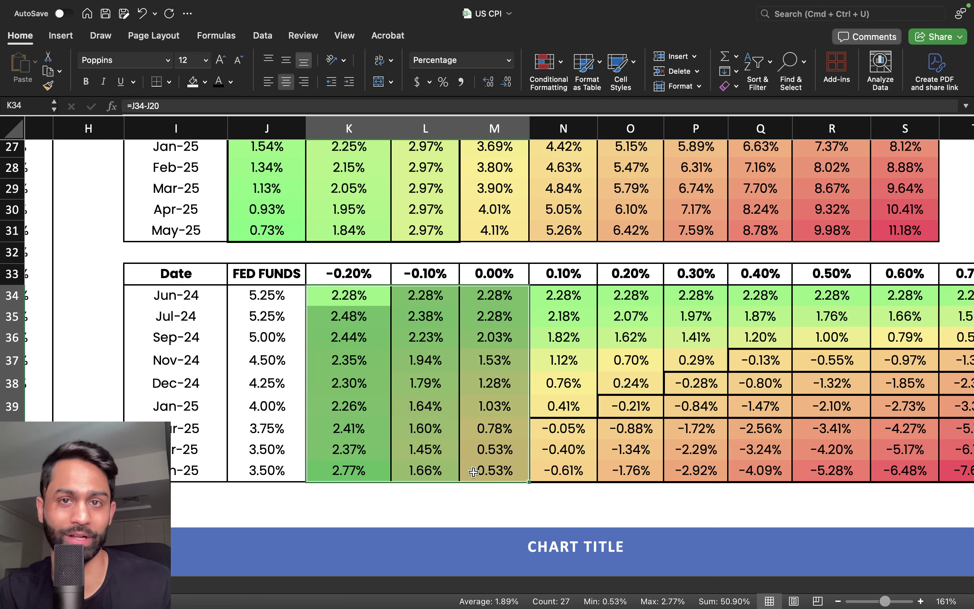
# Step: Insert a recommended line chart from the projected inflation table in I19:S31
pyautogui.scroll(-5, 473, 472)
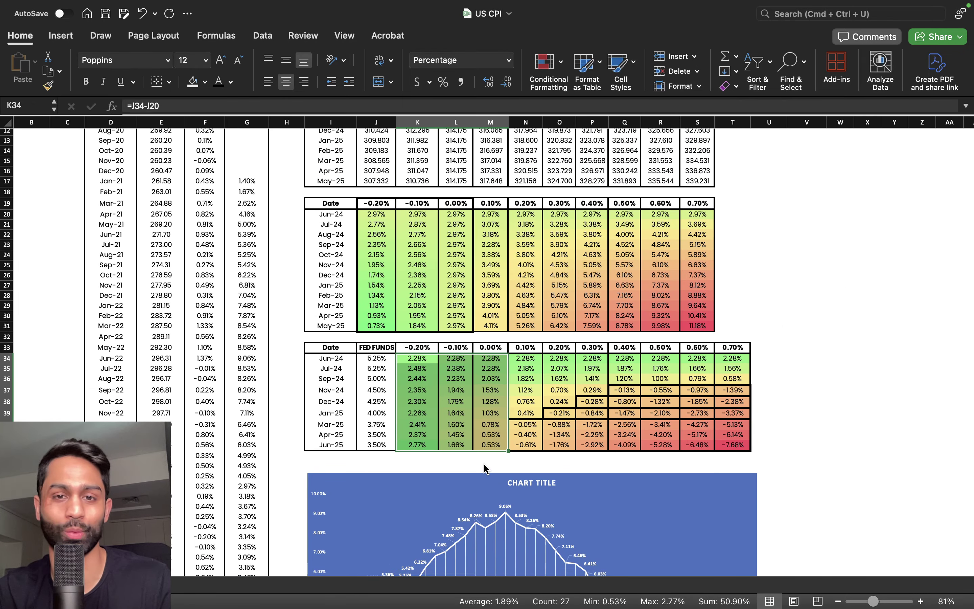
pyautogui.scroll(3, 484, 468)
pyautogui.click(850, 304)
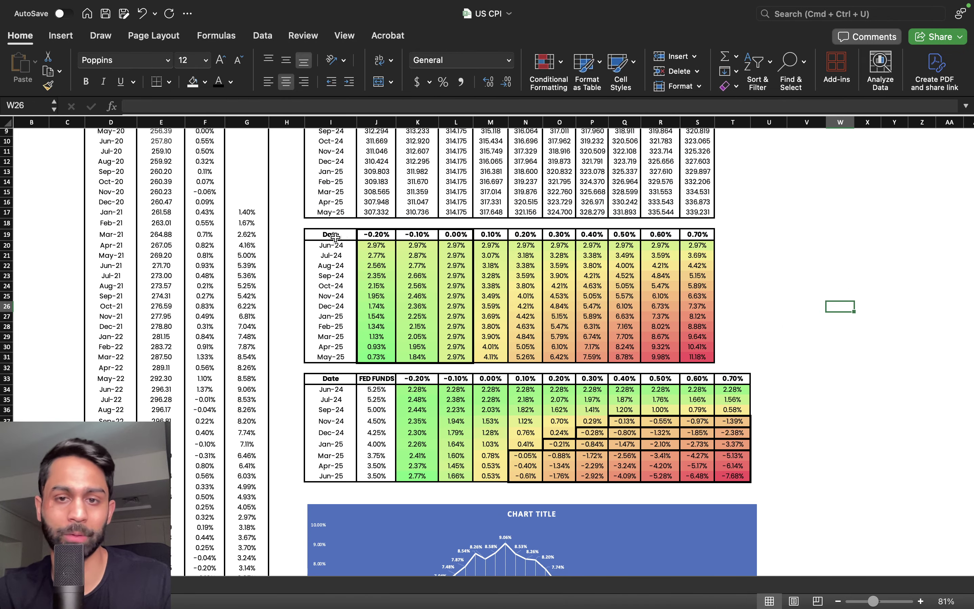
pyautogui.moveTo(330, 234); pyautogui.dragTo(697, 353)
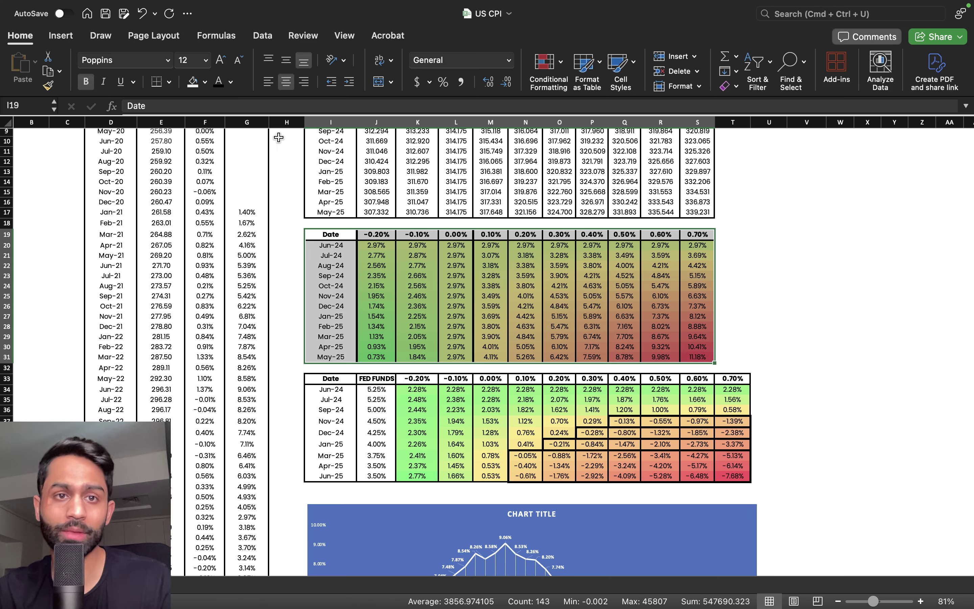
pyautogui.click(61, 35)
pyautogui.click(351, 80)
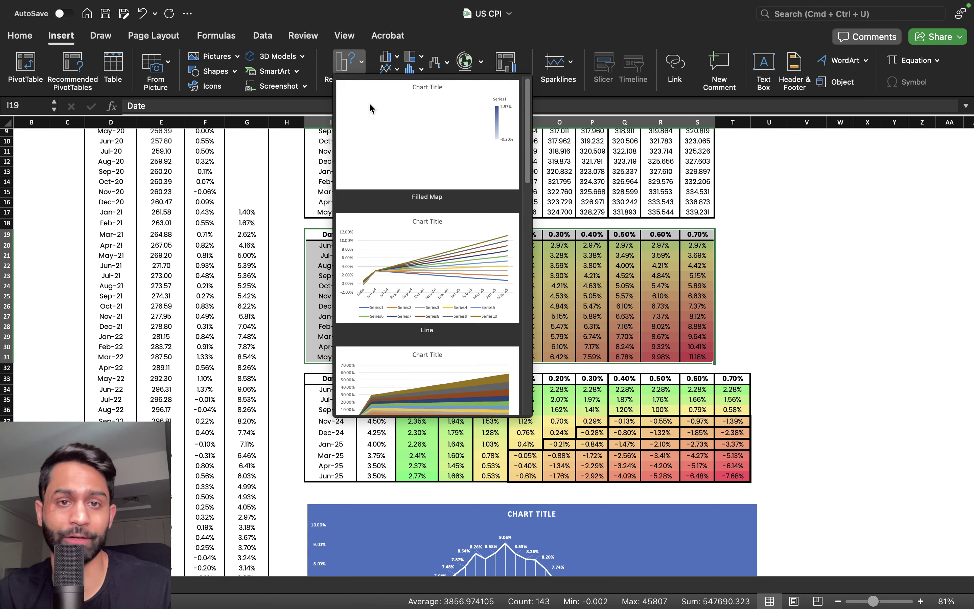
pyautogui.click(442, 274)
# Step: Place the line chart beside the projected inflation table, enlarge it to about column AF and row 37, and apply the third chart style
pyautogui.hscroll(3, 687, 319)
pyautogui.hscroll(3, 687, 319)
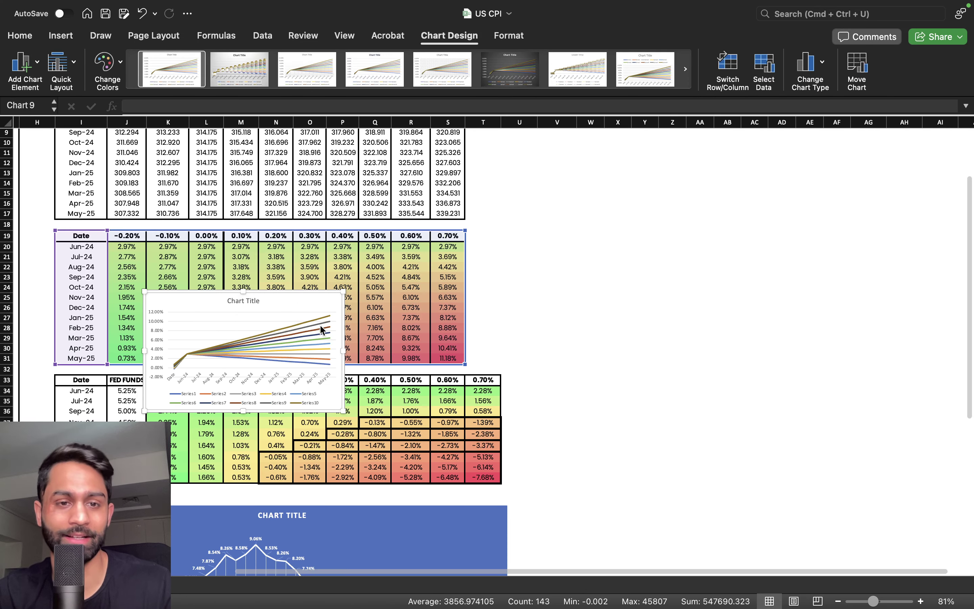
pyautogui.moveTo(284, 298); pyautogui.dragTo(613, 231)
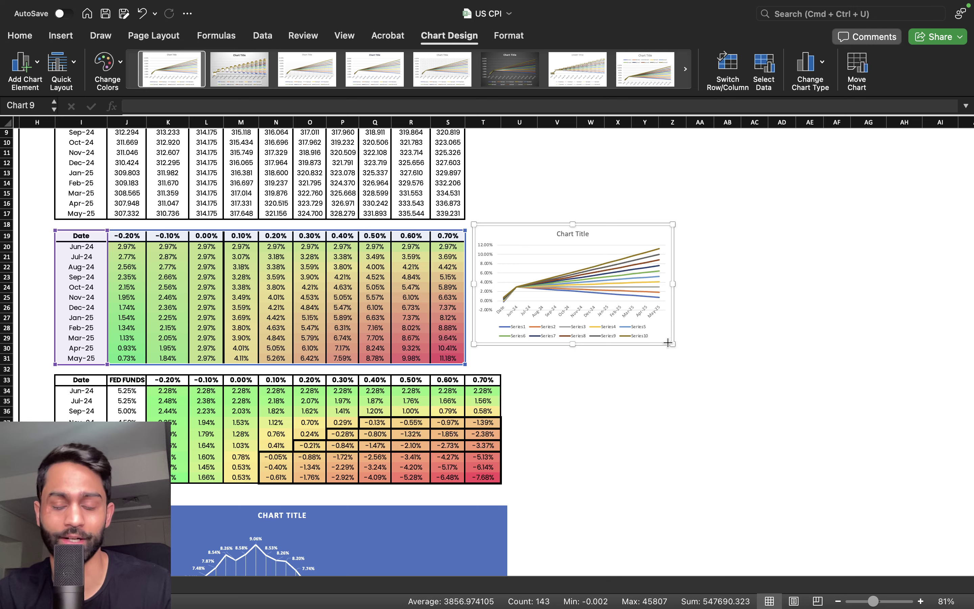
pyautogui.moveTo(672, 344); pyautogui.dragTo(845, 429)
pyautogui.click(311, 82)
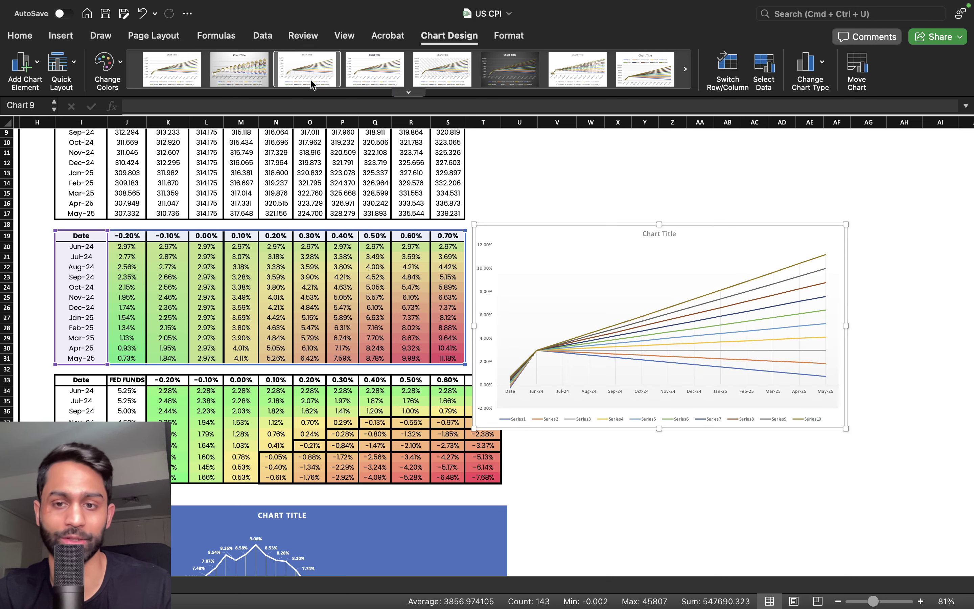
# Step: Examine the Mar-25 and May-25 points on the lowest projection line of the new chart
pyautogui.scroll(5, 817, 330)
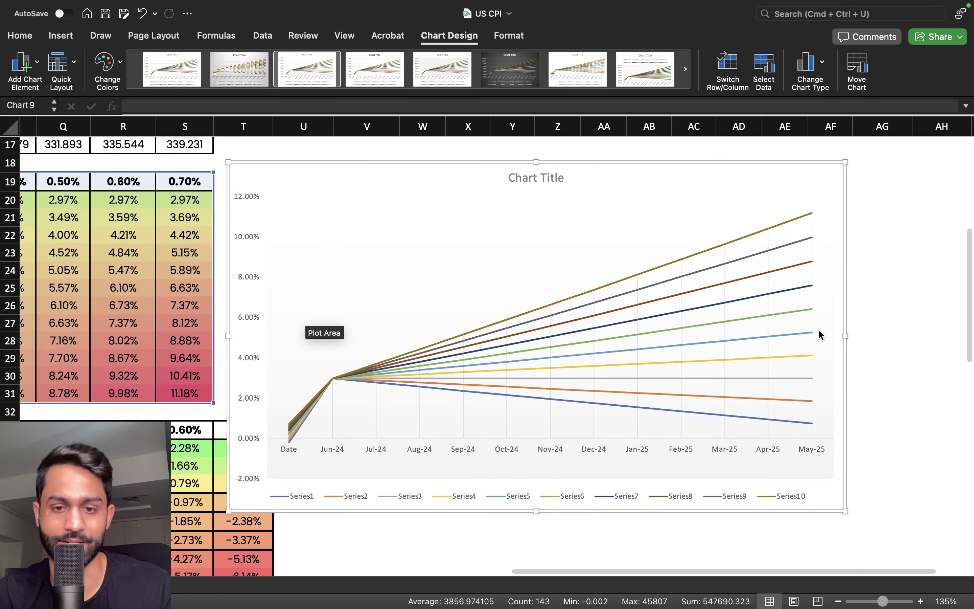
pyautogui.scroll(2, 817, 330)
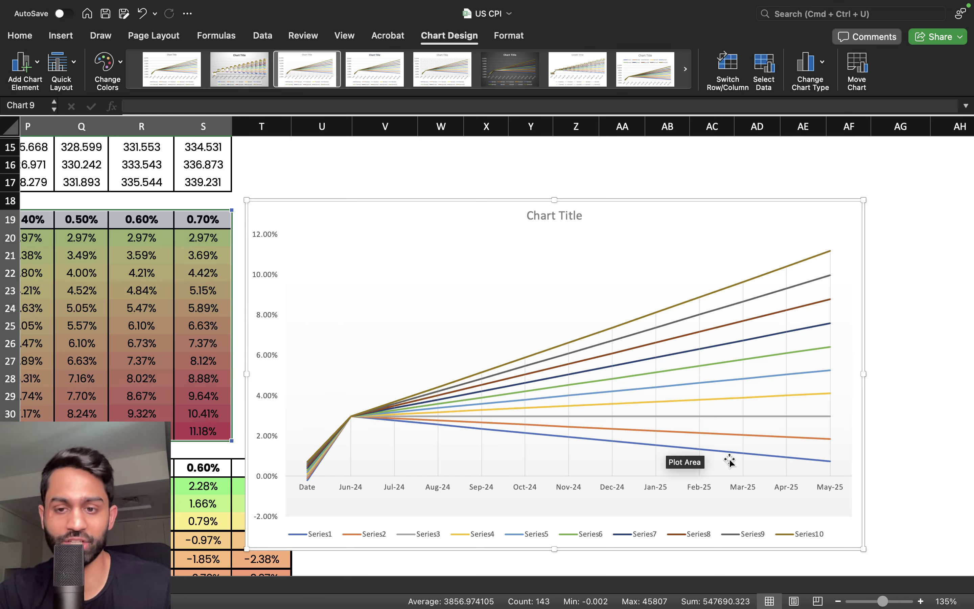
pyautogui.moveTo(734, 461)
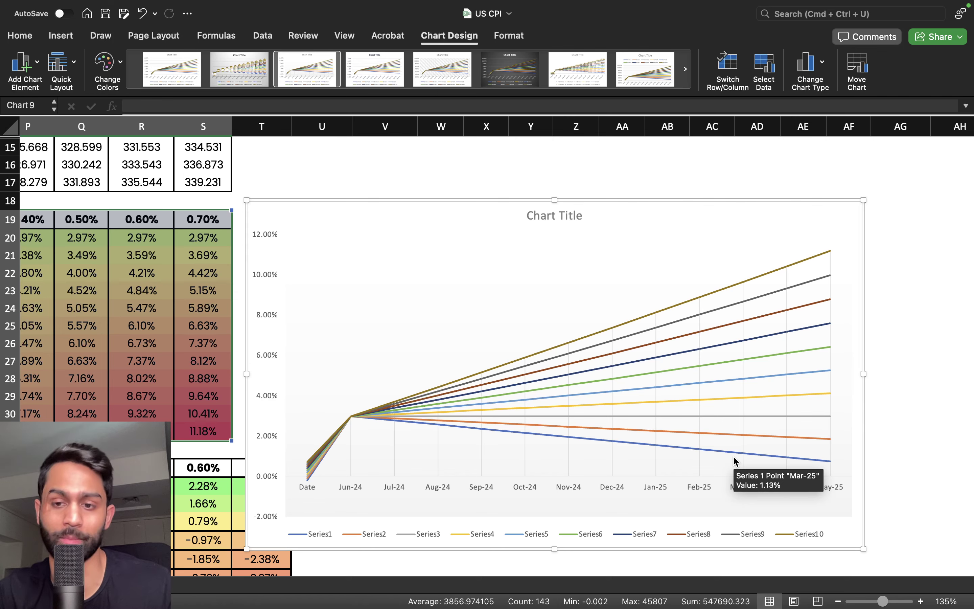
pyautogui.moveTo(824, 465)
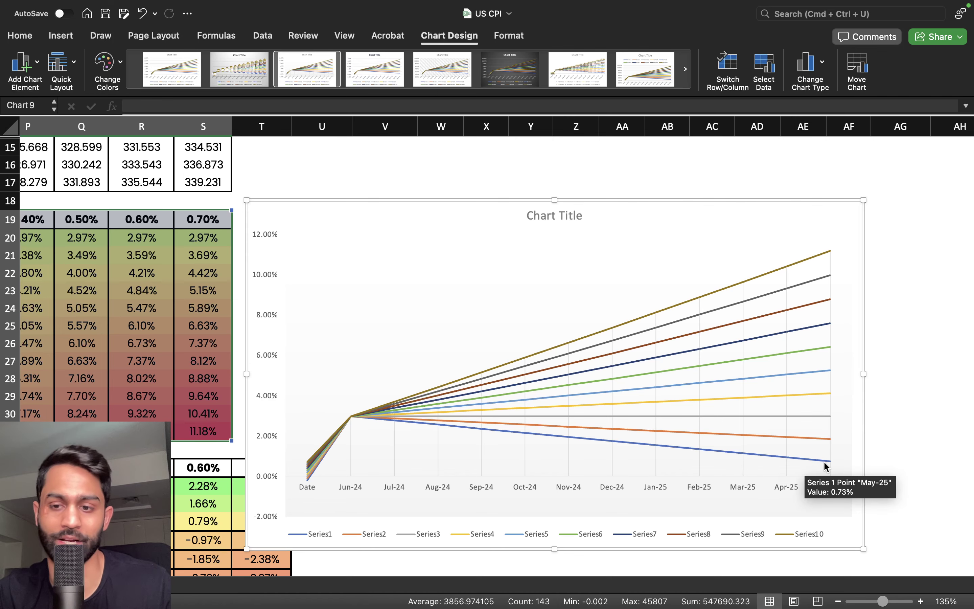
# Step: Return to the projected inflation table and review the Mar-25 to May-25 rows of the -0.20% to 0.00% scenarios in I29:L31
pyautogui.hscroll(-10, 825, 465)
pyautogui.click(381, 377)
pyautogui.hscroll(-5, 367, 377)
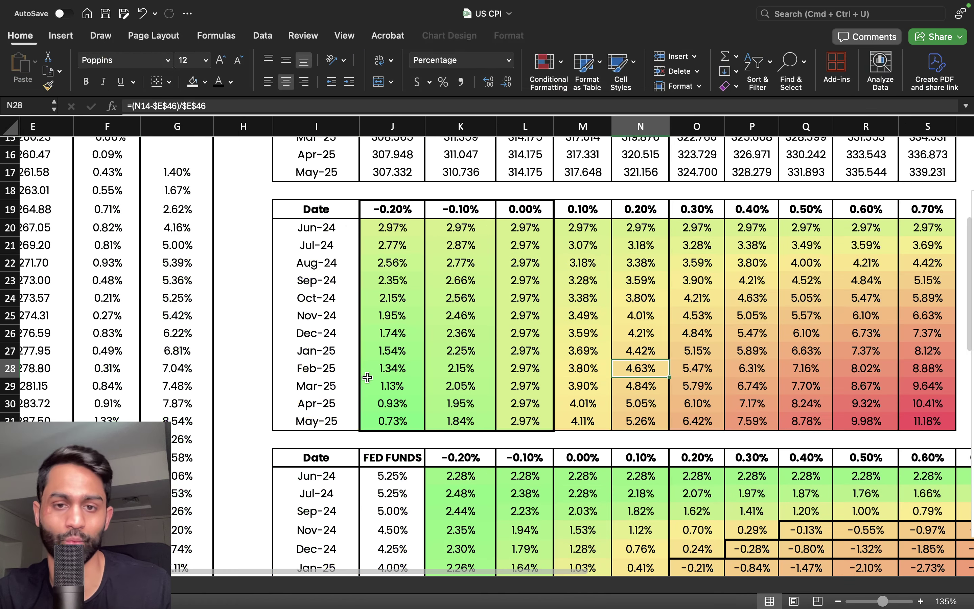
pyautogui.moveTo(316, 385); pyautogui.dragTo(526, 418)
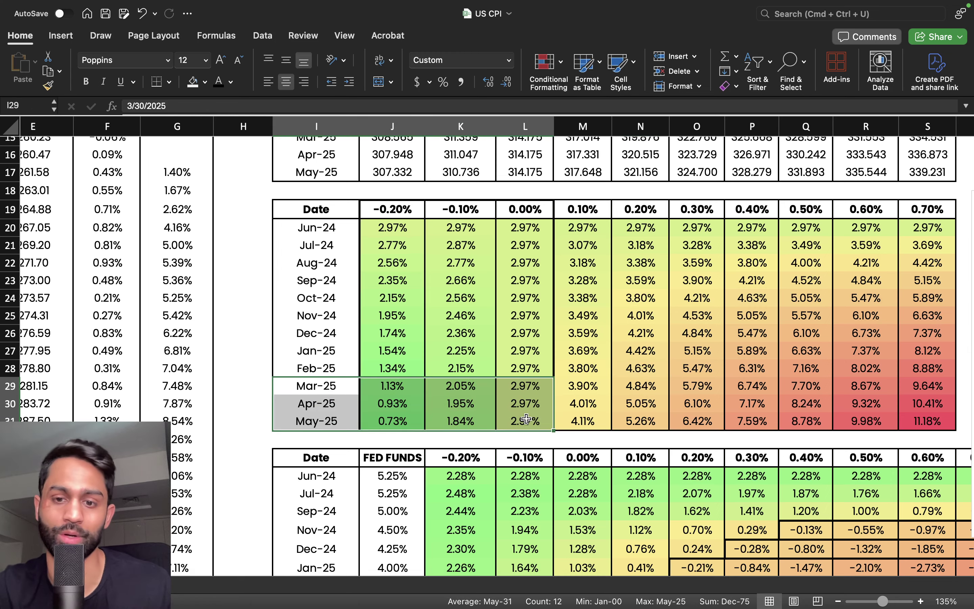
# Step: Switch to the daily SPY chart in TradingView, hide the watchlist and examine the rising trend channel
pyautogui.hotkey('ctrl', 'Right')
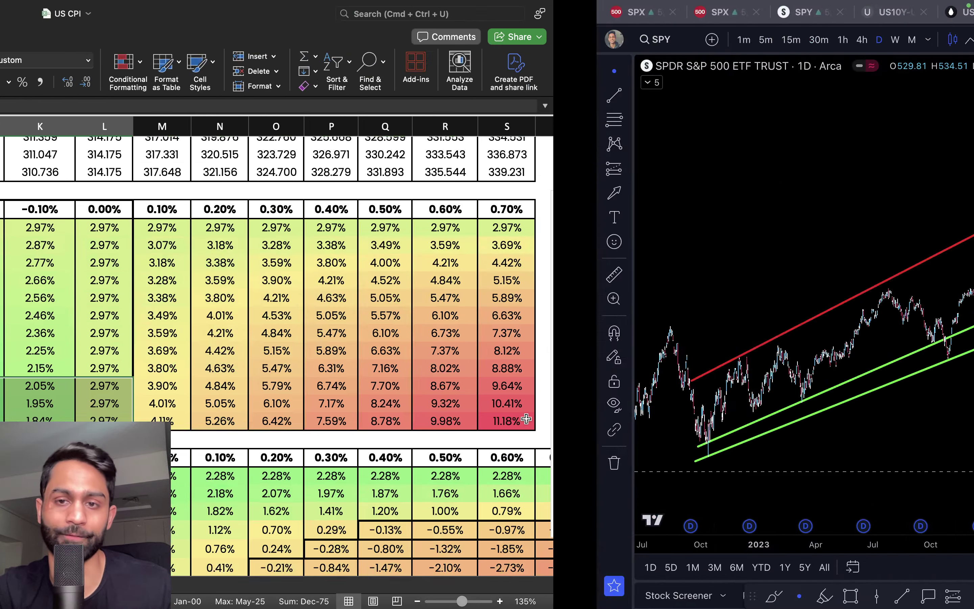
pyautogui.scroll(-5, 526, 418)
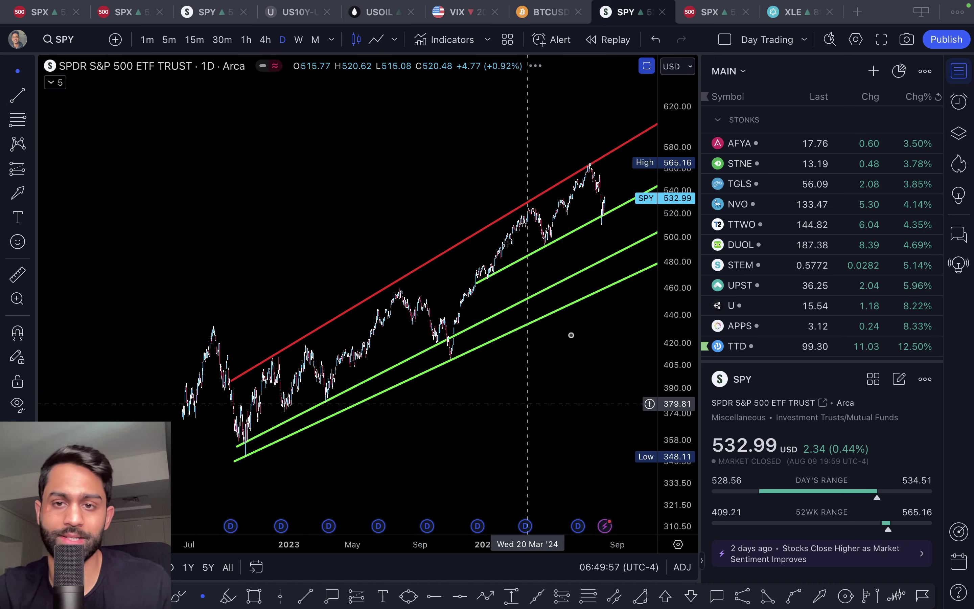
pyautogui.click(958, 71)
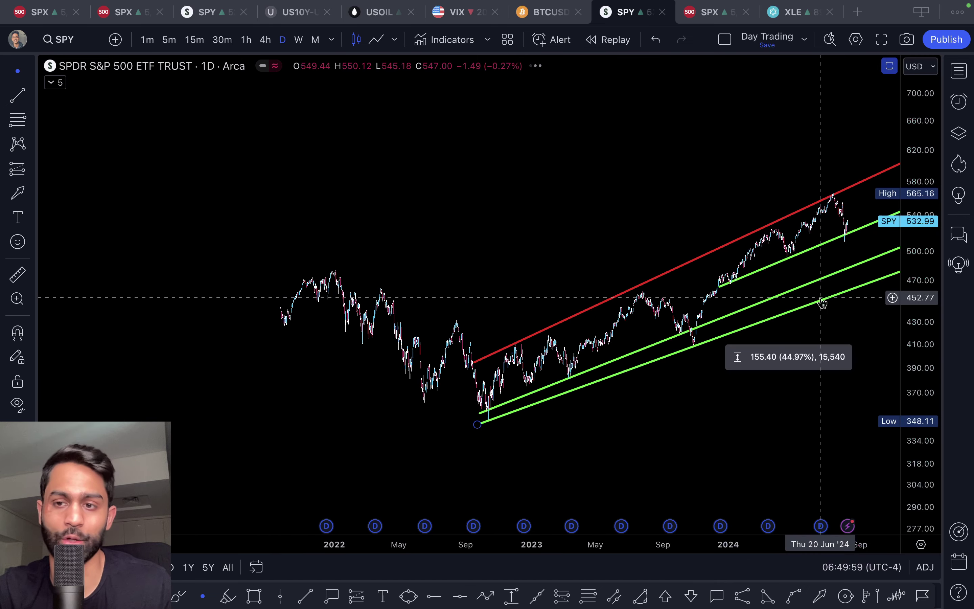
pyautogui.scroll(4, 750, 355)
pyautogui.scroll(2, 753, 383)
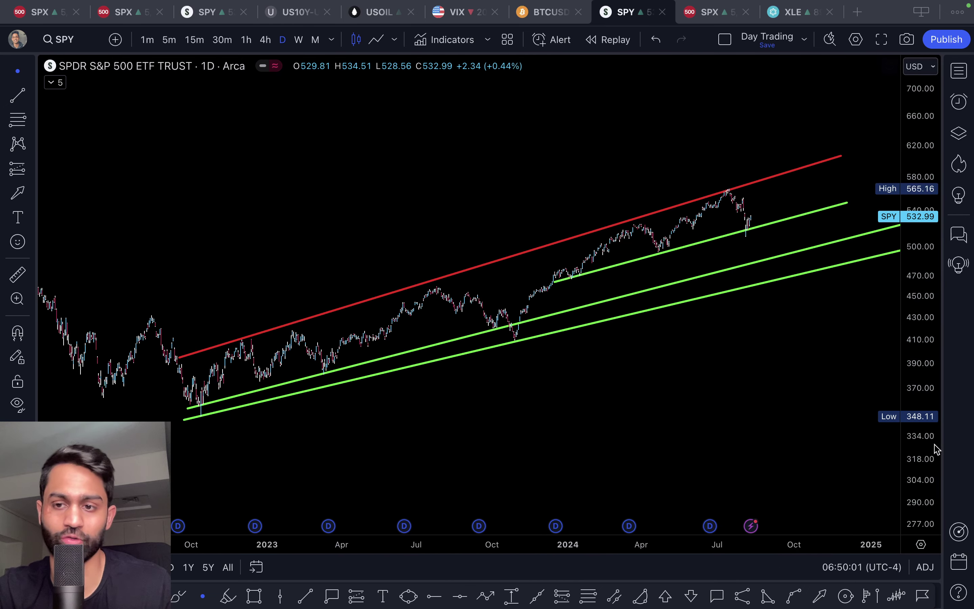
# Step: Switch the SPY chart to the weekly timeframe and measure the latest candle's rebound from its early August 2024 low
pyautogui.click(298, 38)
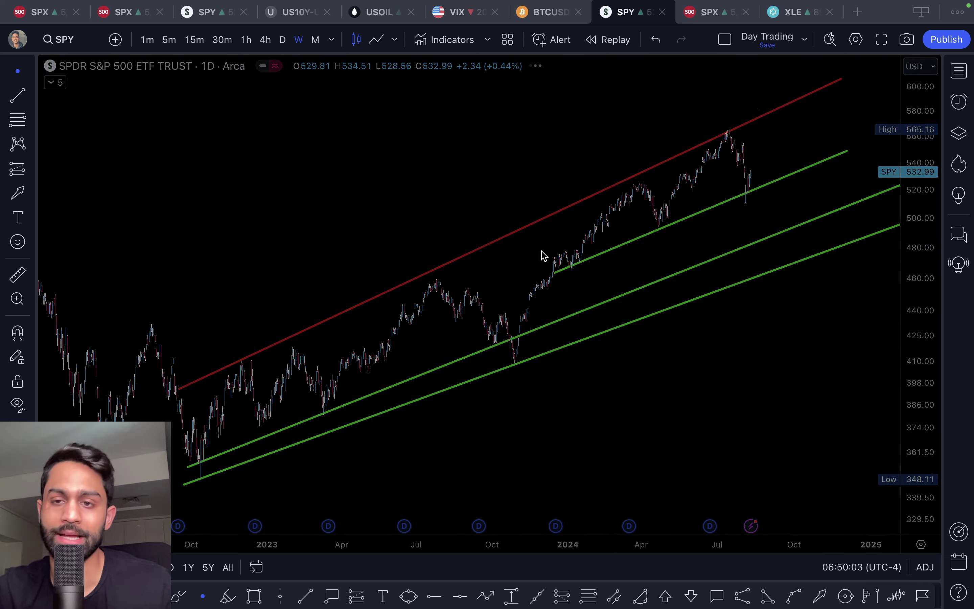
pyautogui.scroll(5, 541, 330)
pyautogui.moveTo(403, 386); pyautogui.dragTo(722, 395)
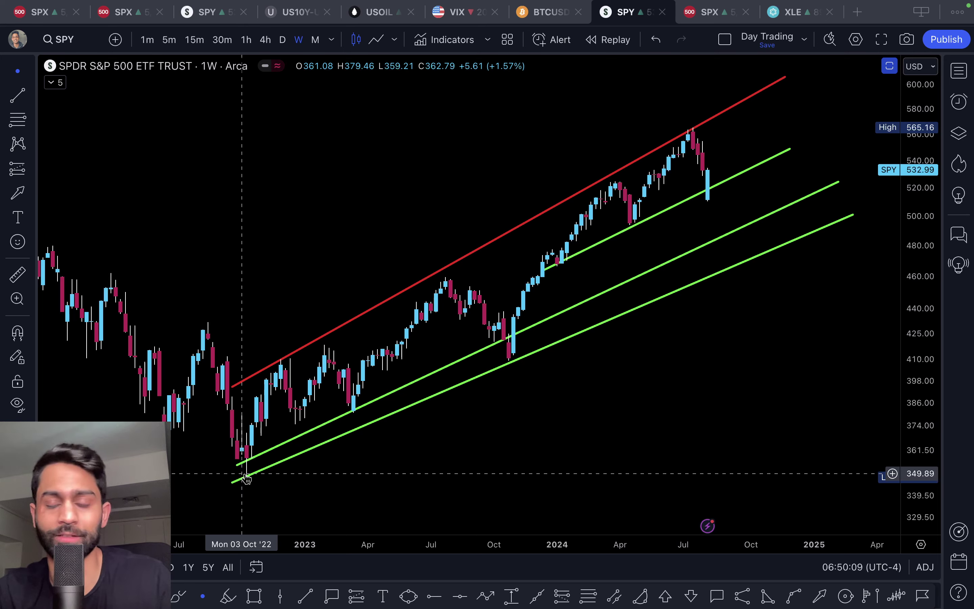
pyautogui.moveTo(247, 478); pyautogui.dragTo(720, 165)
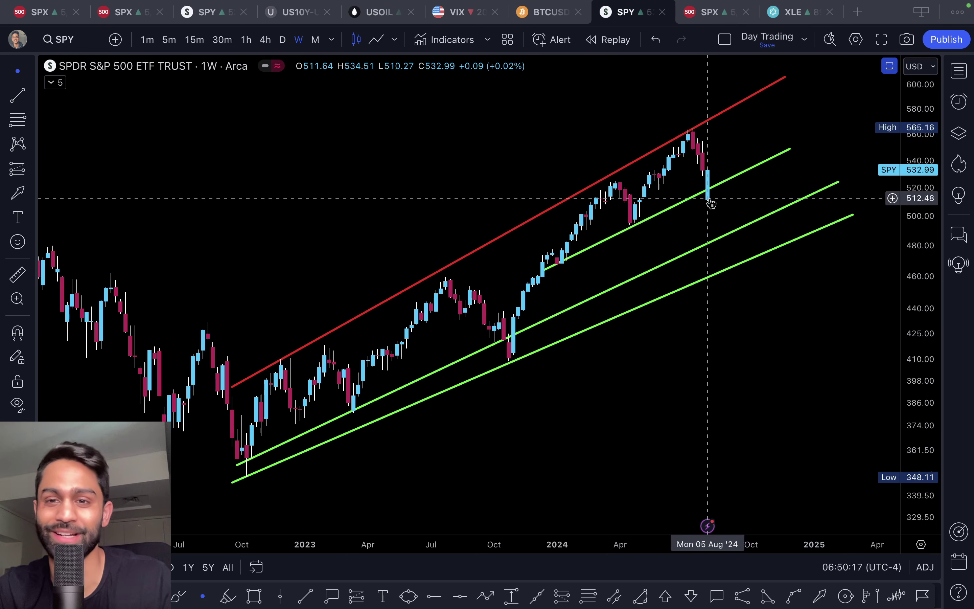
pyautogui.moveTo(709, 207); pyautogui.dragTo(713, 169)
pyautogui.click(714, 170)
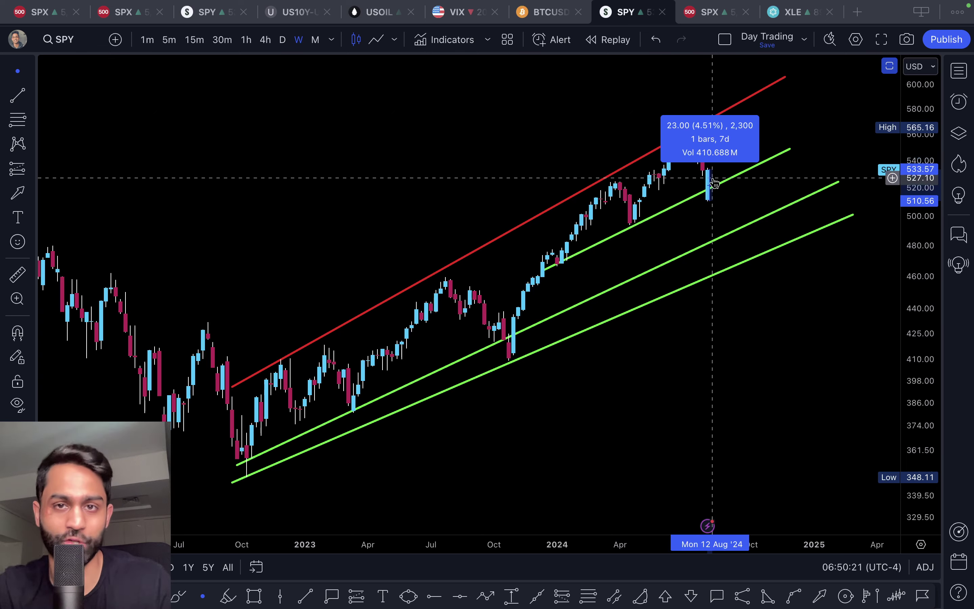
pyautogui.moveTo(760, 337); pyautogui.dragTo(685, 379)
pyautogui.scroll(2, 686, 379)
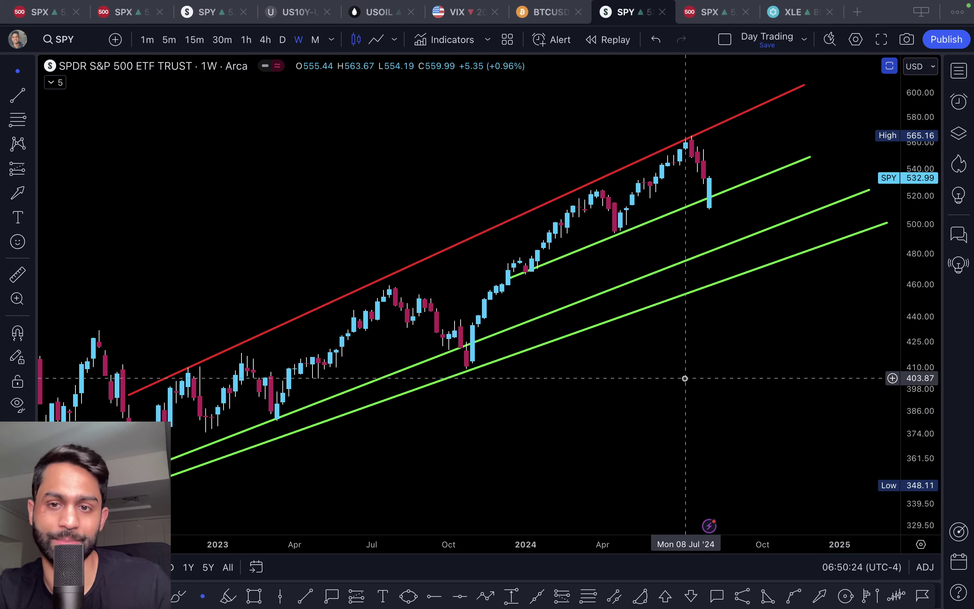
pyautogui.click(686, 208)
pyautogui.hotkey('ctrl', 'z')
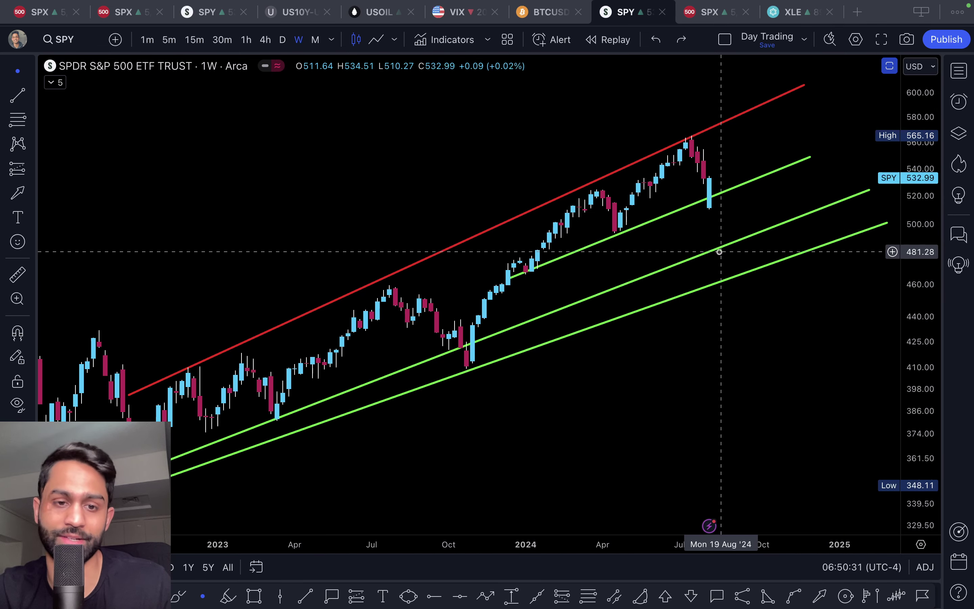
pyautogui.click(718, 250)
pyautogui.moveTo(721, 256); pyautogui.dragTo(714, 338)
pyautogui.press('super+z')
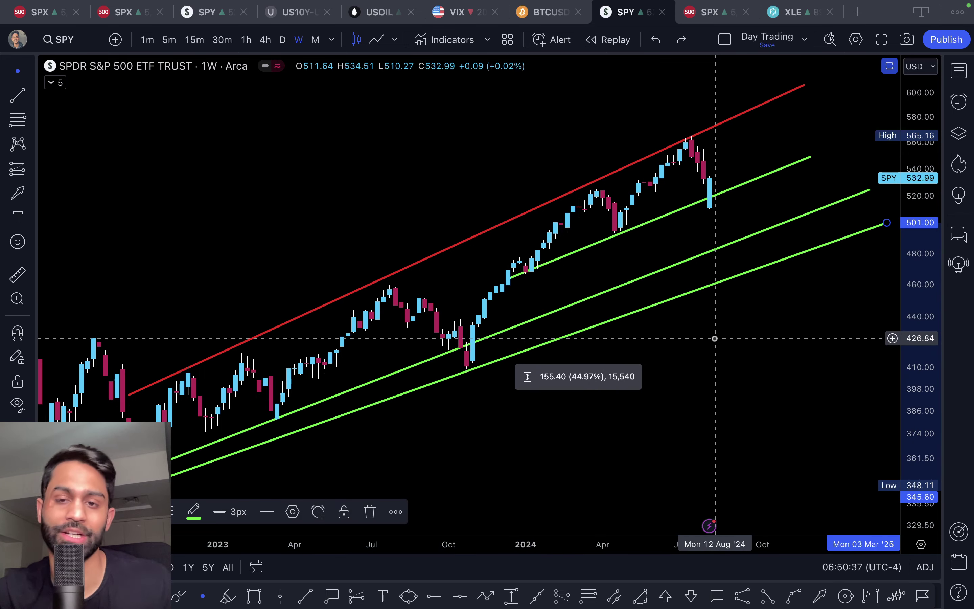
pyautogui.scroll(-5, 714, 338)
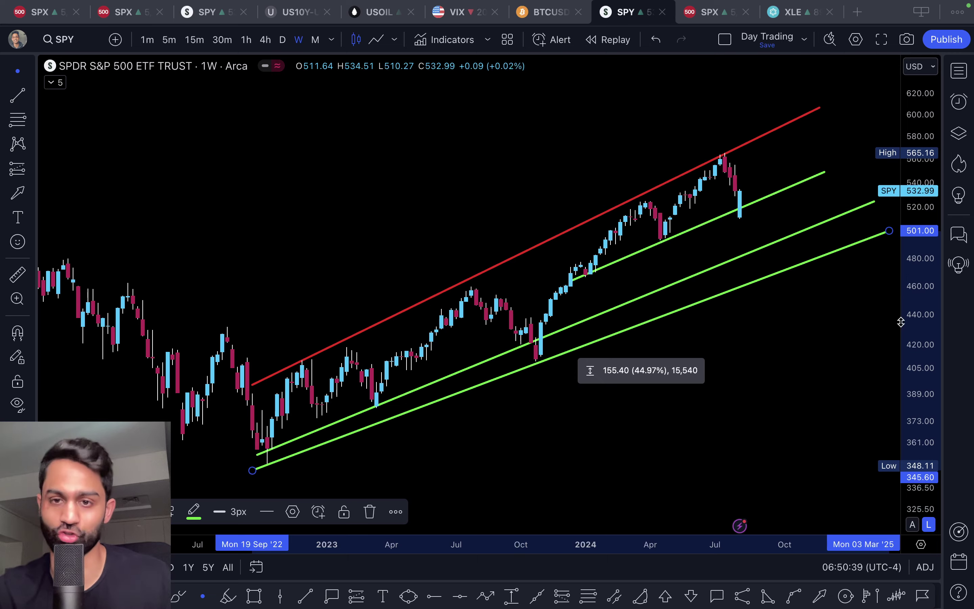
pyautogui.click(757, 370)
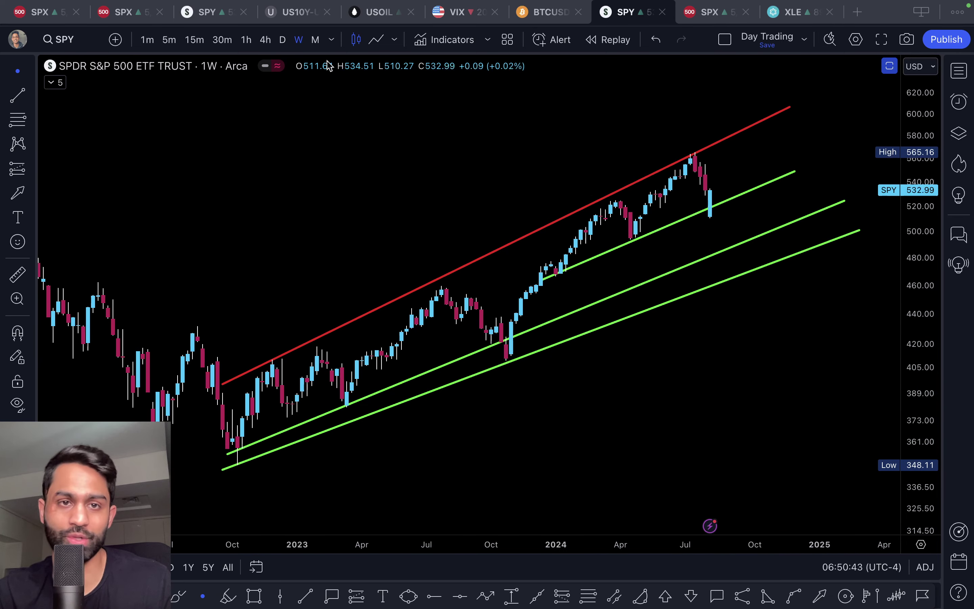
# Step: Check the indicator panes under the weekly and daily SPY charts, and maximize the price pane again on the daily timeframe
pyautogui.doubleClick(424, 174)
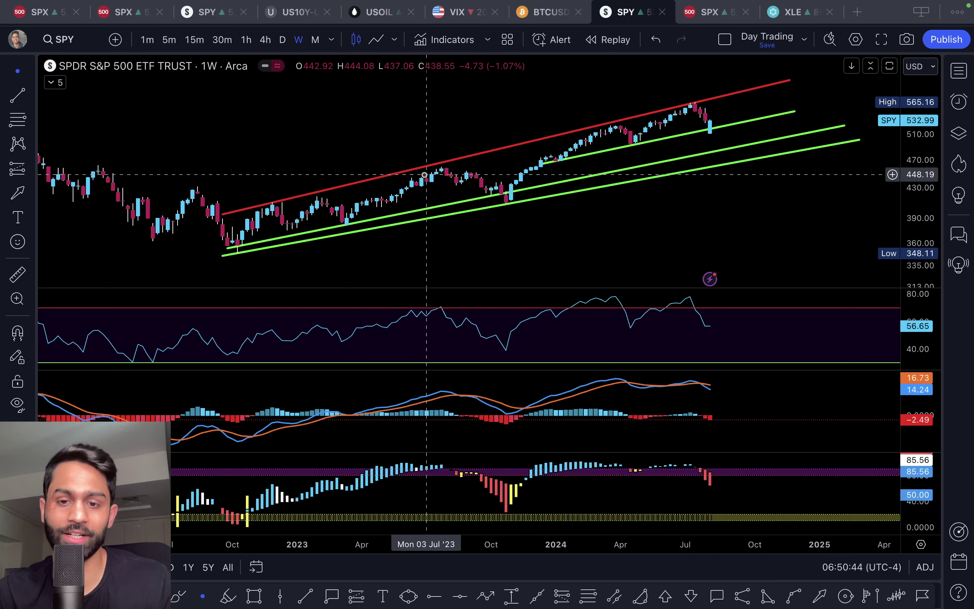
pyautogui.doubleClick(646, 258)
pyautogui.click(282, 39)
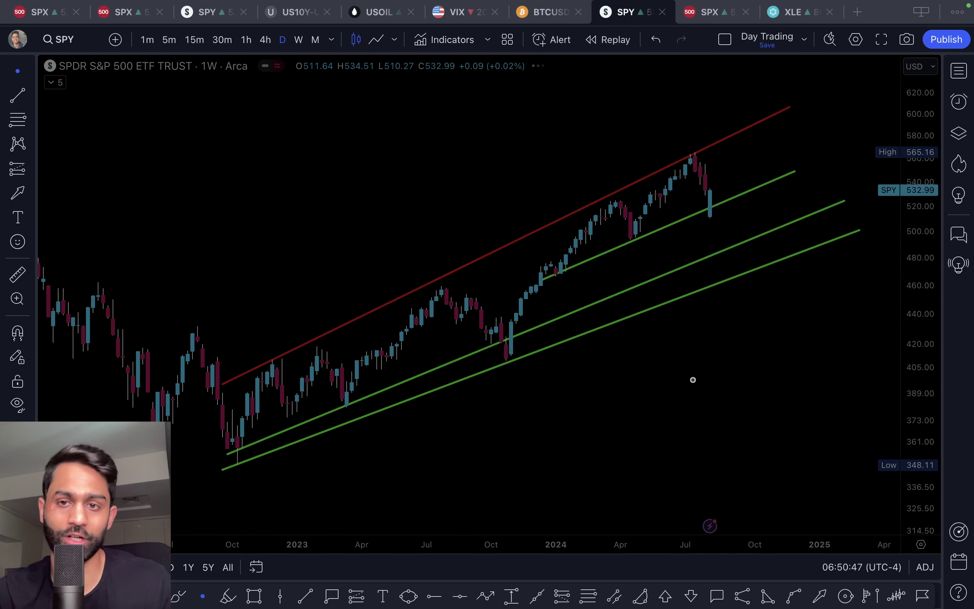
pyautogui.scroll(-5, 815, 379)
pyautogui.doubleClick(817, 346)
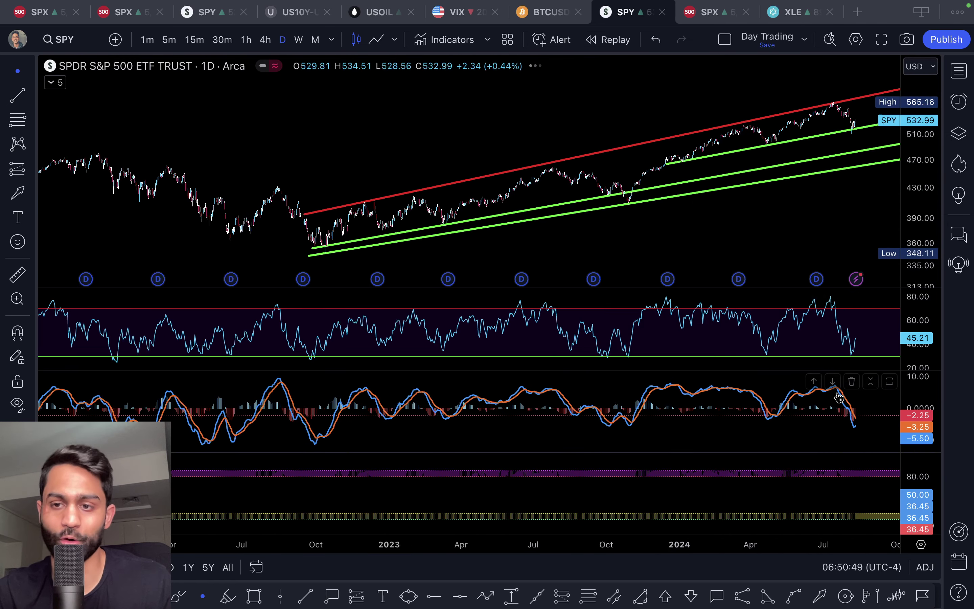
pyautogui.scroll(6, 838, 398)
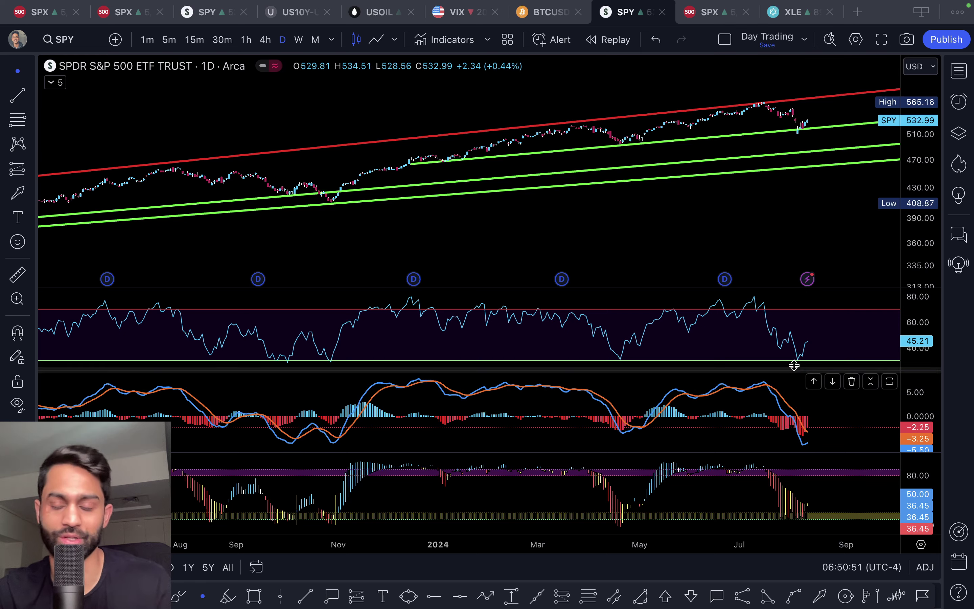
pyautogui.doubleClick(765, 250)
# Step: Measure the SPY decline from the mid-July 2024 peak to the nearest rising support line, and clear the measurement
pyautogui.moveTo(795, 370); pyautogui.dragTo(735, 449)
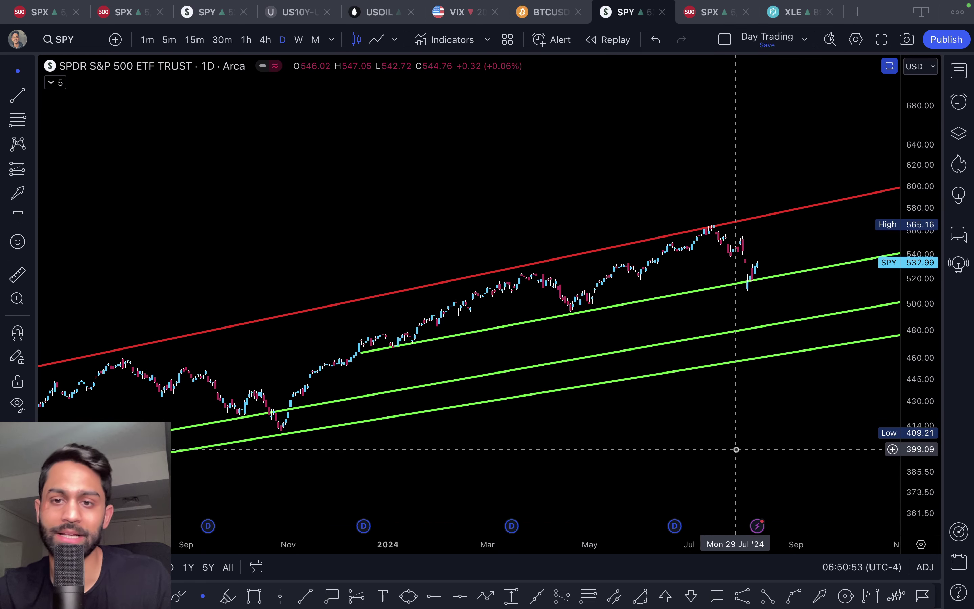
pyautogui.scroll(5, 736, 449)
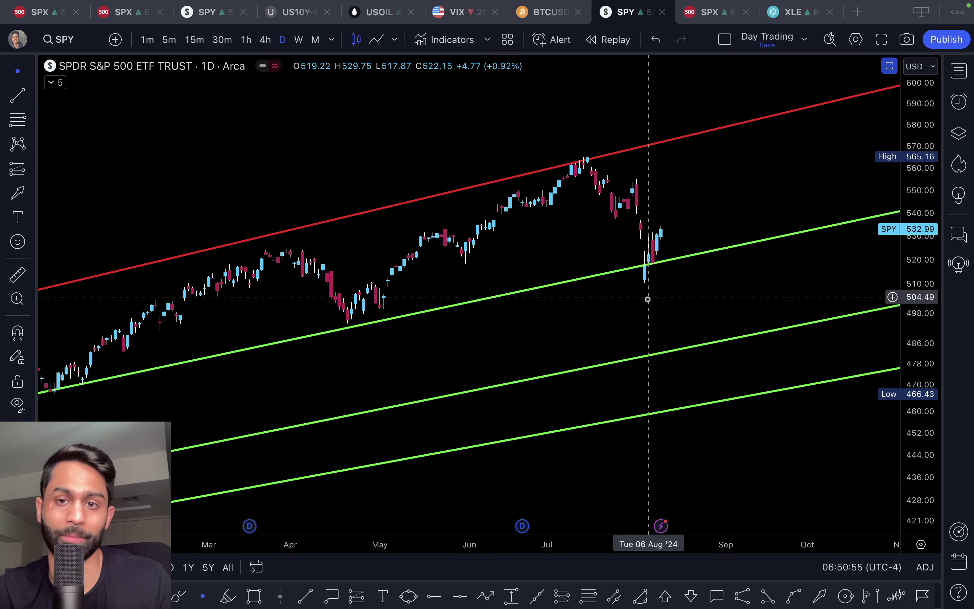
pyautogui.scroll(3, 661, 299)
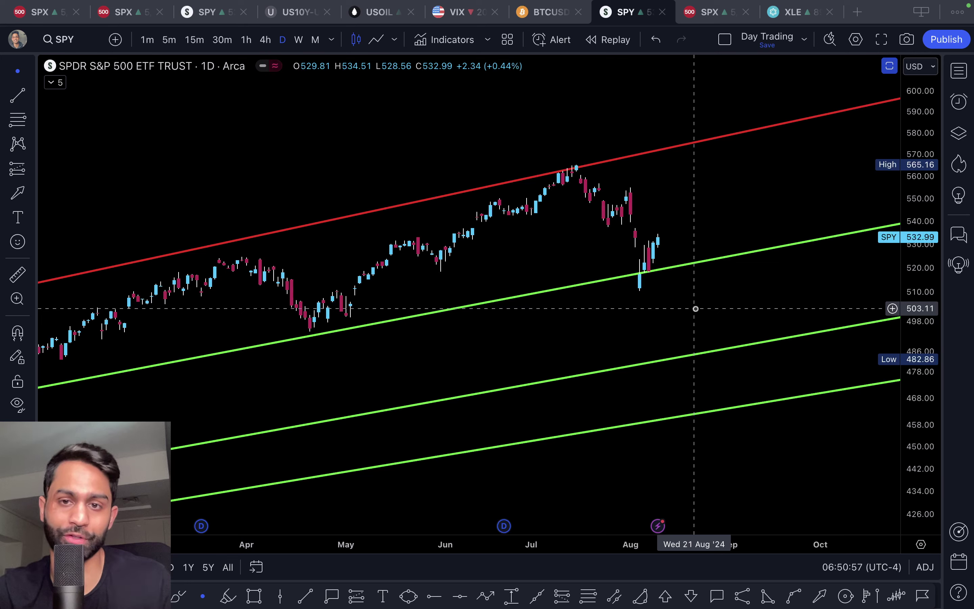
pyautogui.keyDown('shift'); pyautogui.click(576, 165); pyautogui.keyUp('shift')
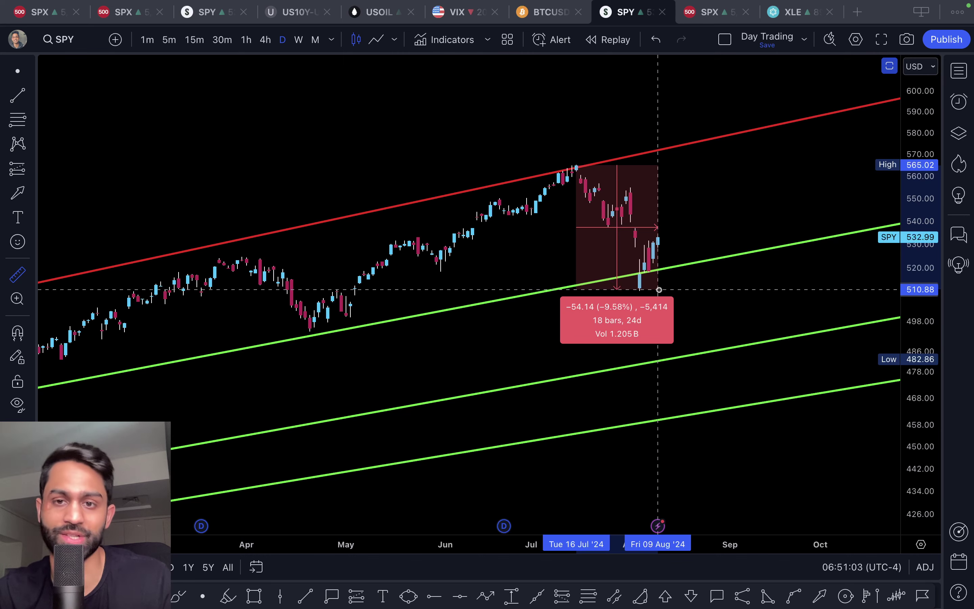
pyautogui.click(666, 271)
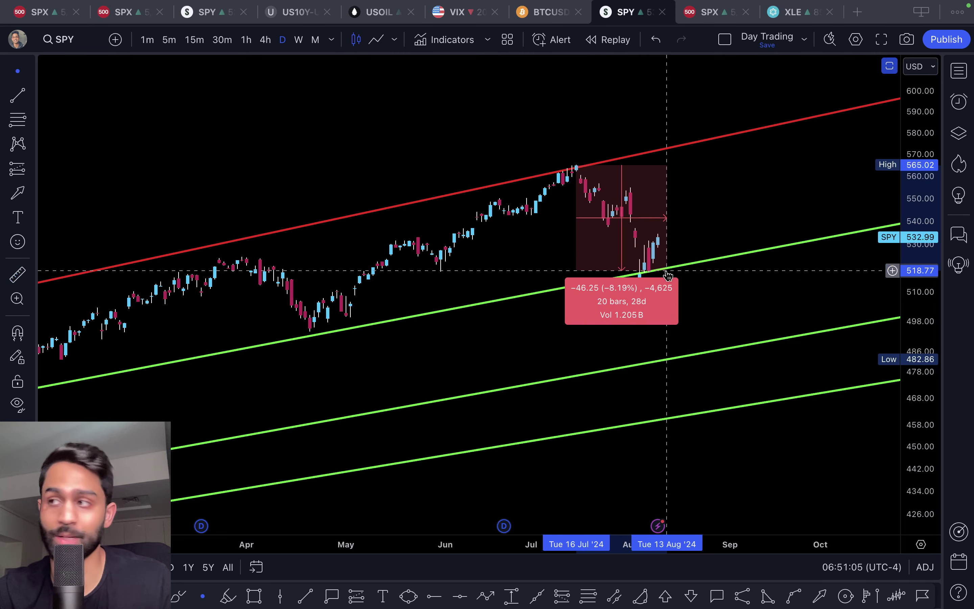
pyautogui.click(697, 290)
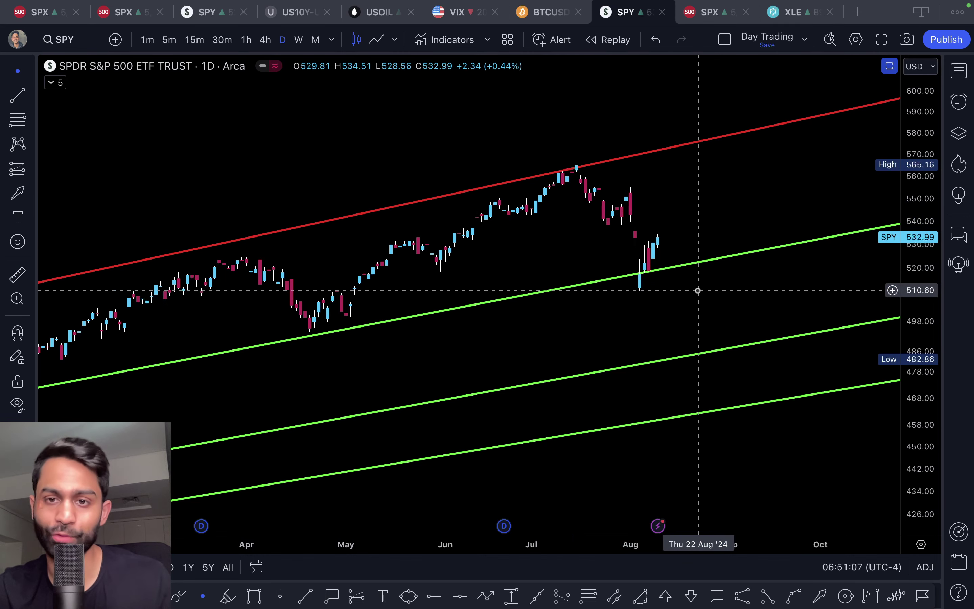
# Step: Switch Safari from the BLS CPI release to the Economic Calendar, and check Jul-24 in the 0.20% scenario of the US CPI workbook in Excel
pyautogui.scroll(-5, 697, 290)
pyautogui.moveTo(920, 176); pyautogui.dragTo(768, 369)
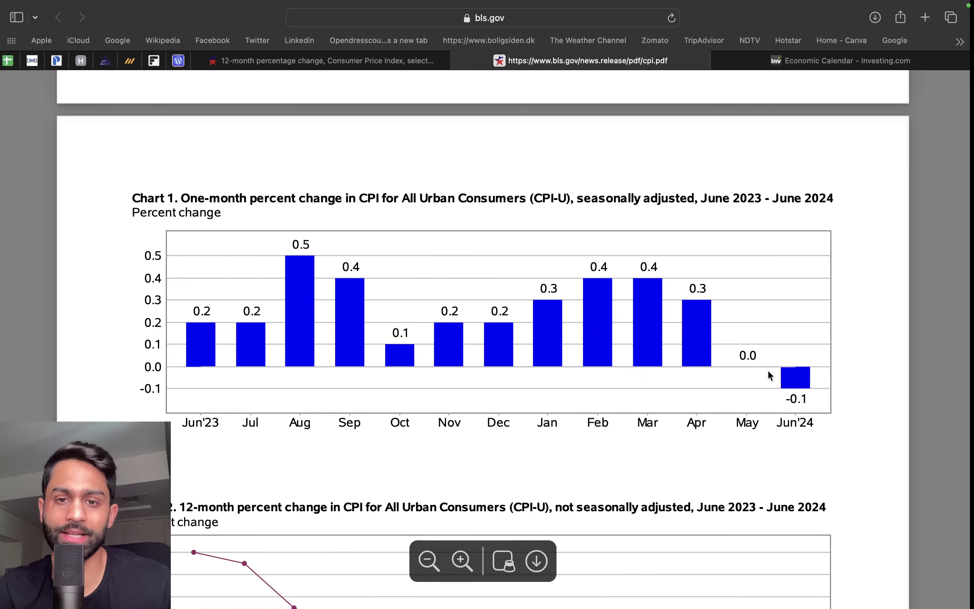
pyautogui.click(765, 63)
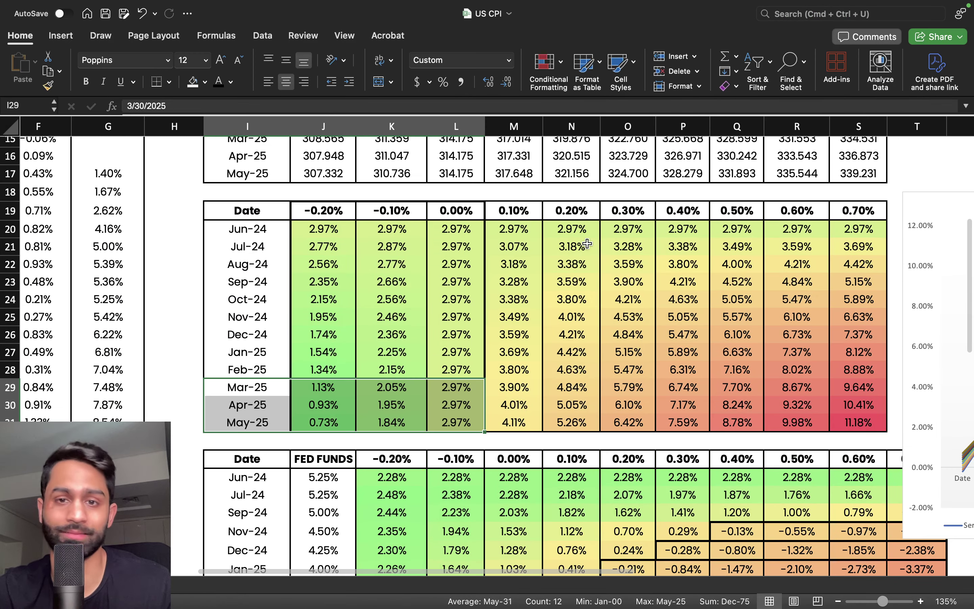
pyautogui.click(573, 212)
pyautogui.click(583, 247)
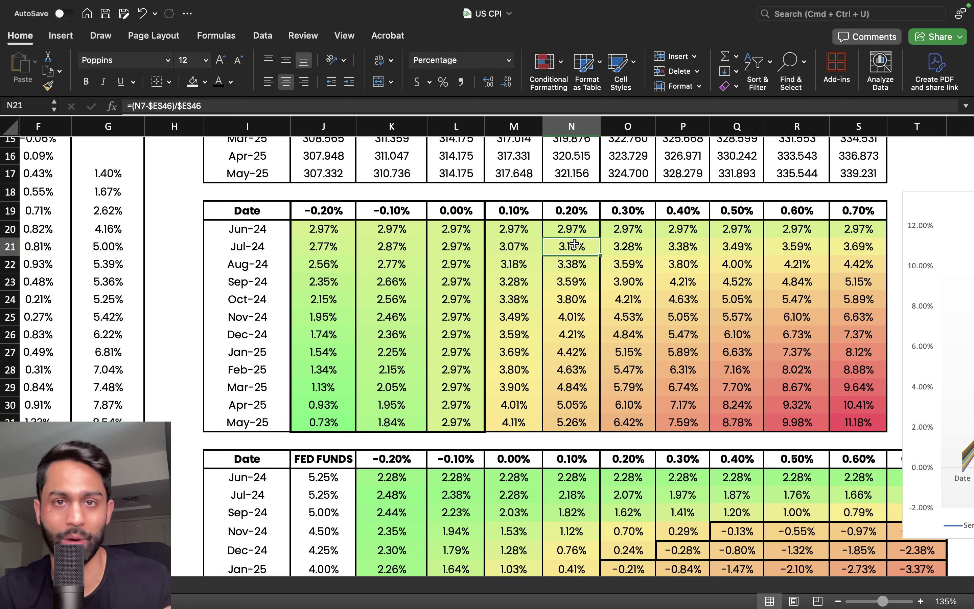
# Step: Return to the Investing.com calendar in Safari and review the August 14, 2024 forecasts for July CPI and Core CPI, yearly and monthly
pyautogui.hotkey('ctrl', 'Left')
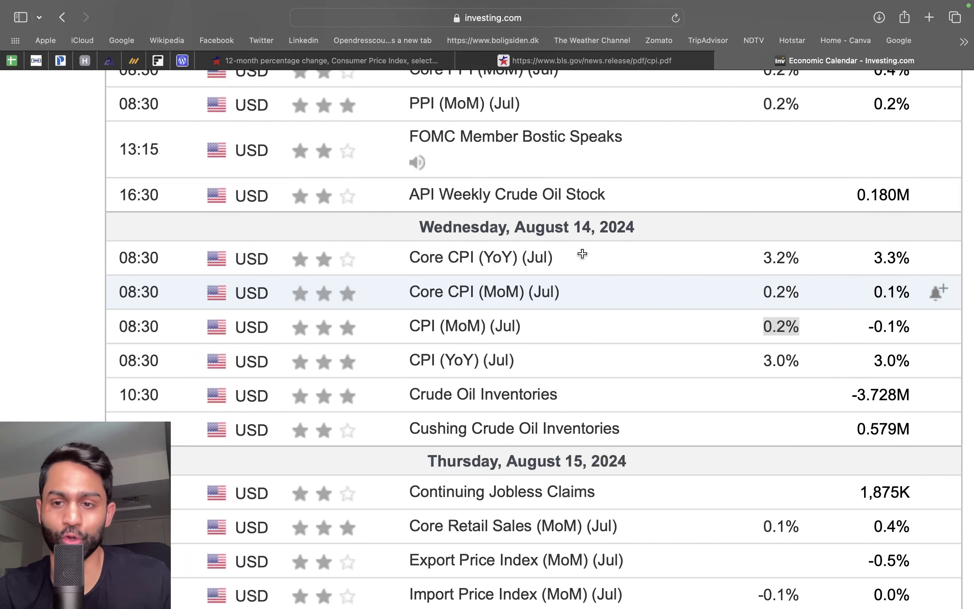
pyautogui.moveTo(764, 362); pyautogui.dragTo(811, 359)
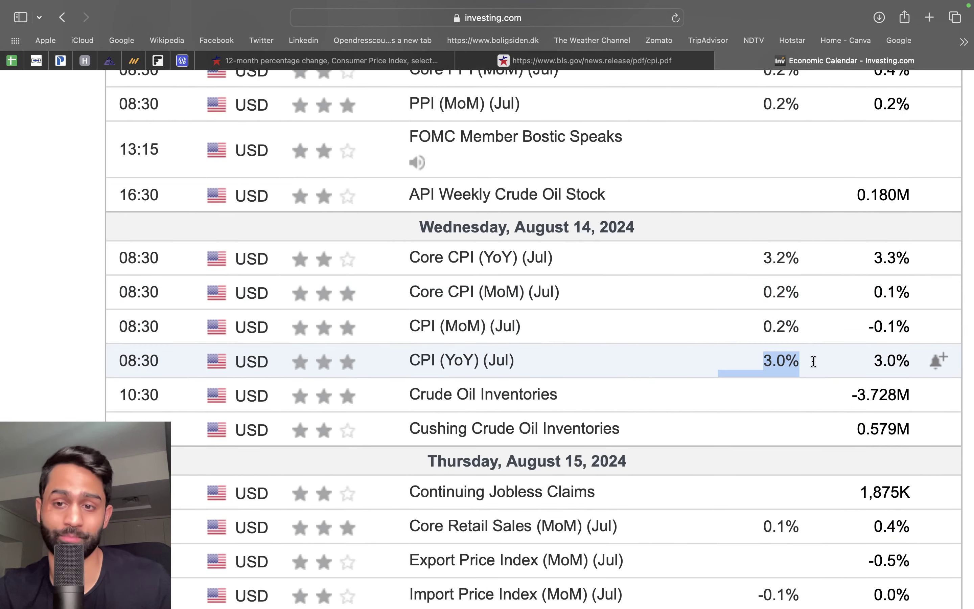
pyautogui.click(813, 361)
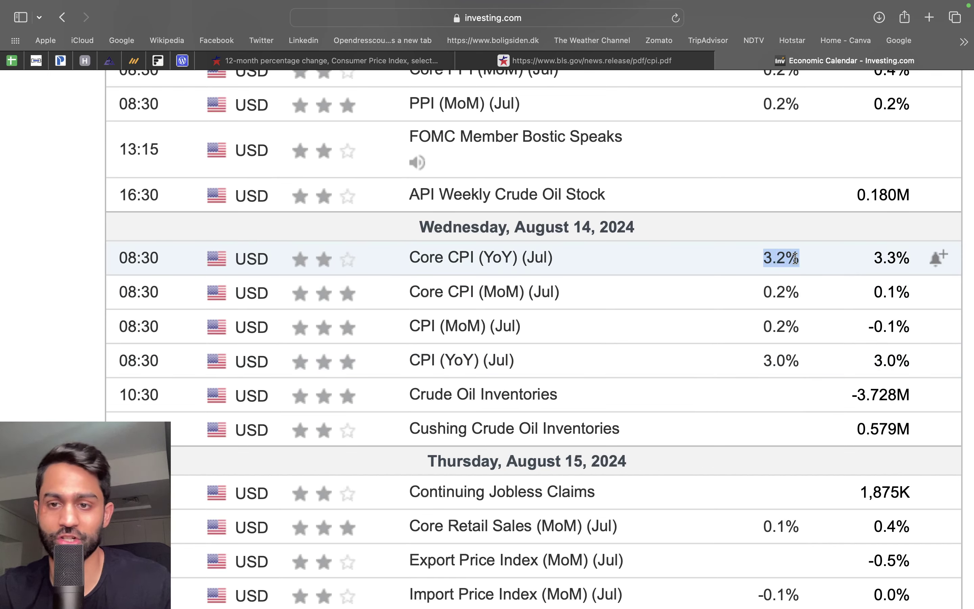
pyautogui.moveTo(763, 291); pyautogui.dragTo(820, 293)
pyautogui.click(765, 325)
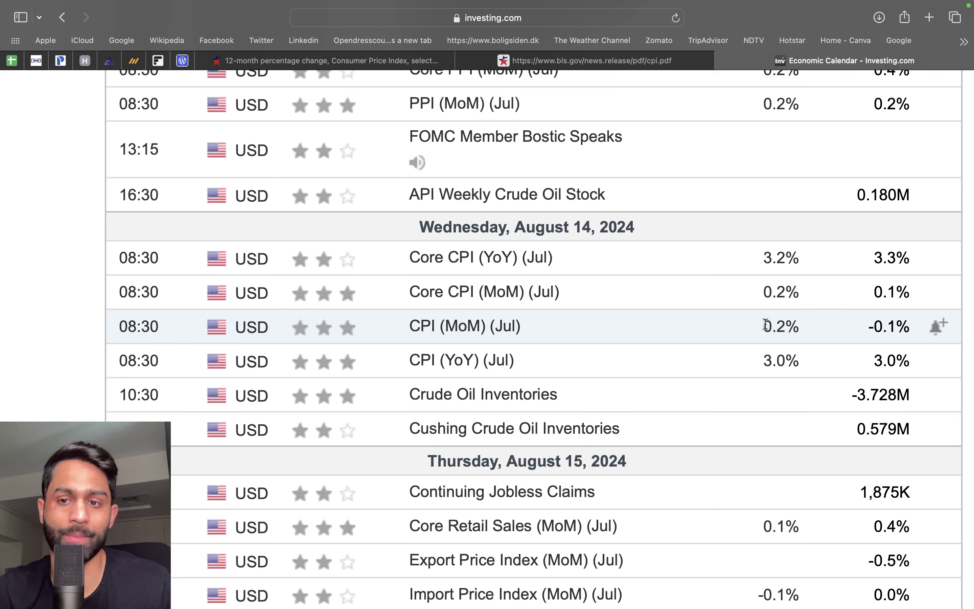
pyautogui.moveTo(765, 325); pyautogui.dragTo(802, 323)
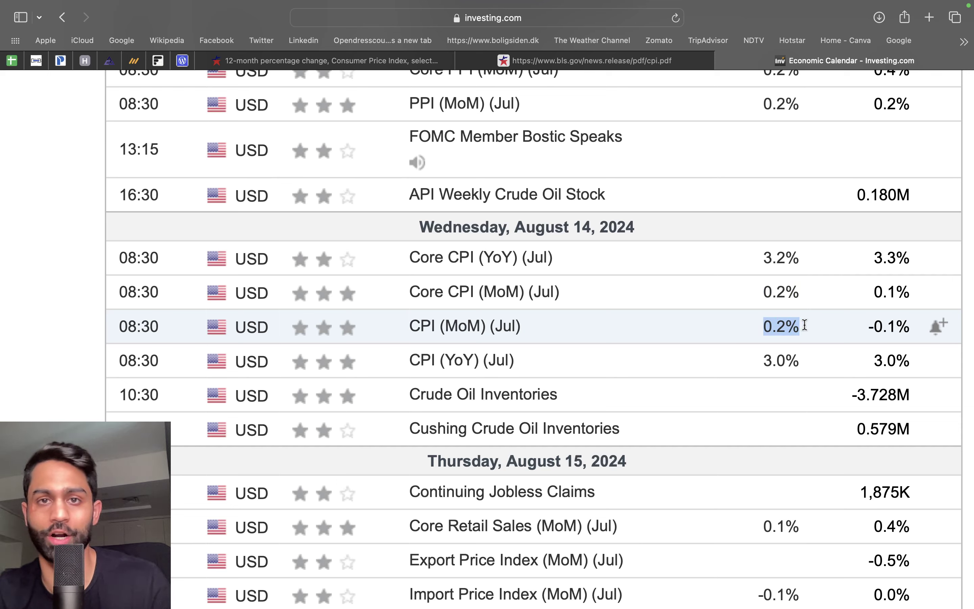
# Step: Compare the July CPI (MoM) forecast with the CPI (YoY) and Core CPI (YoY) forecasts in the calendar
pyautogui.click(794, 359)
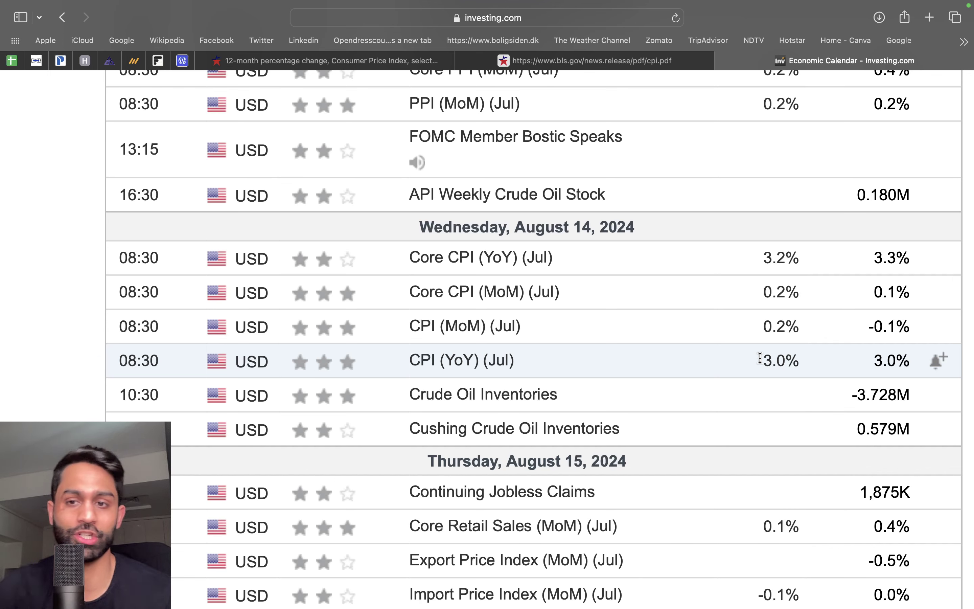
pyautogui.moveTo(765, 326); pyautogui.dragTo(806, 333)
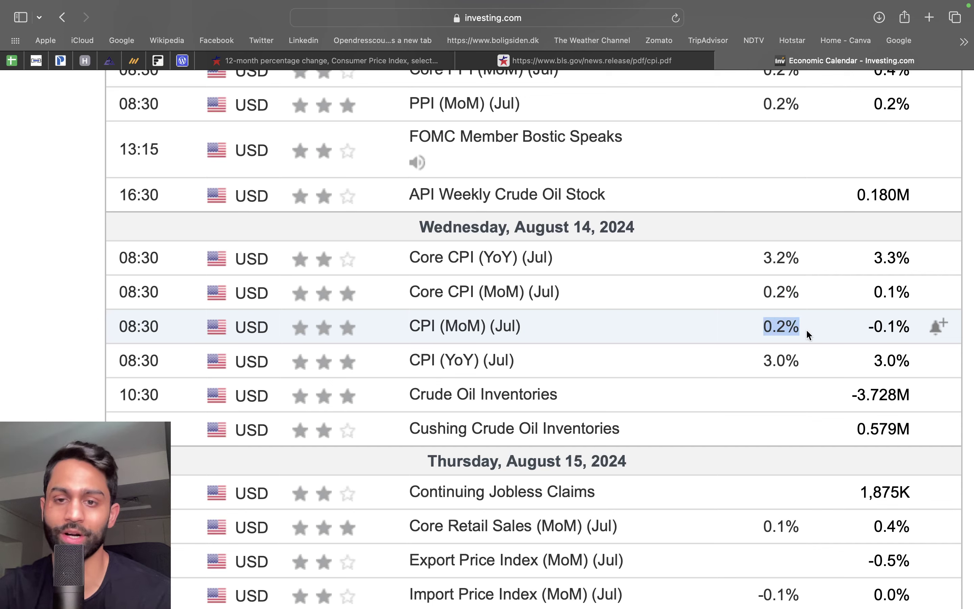
pyautogui.moveTo(761, 362); pyautogui.dragTo(813, 361)
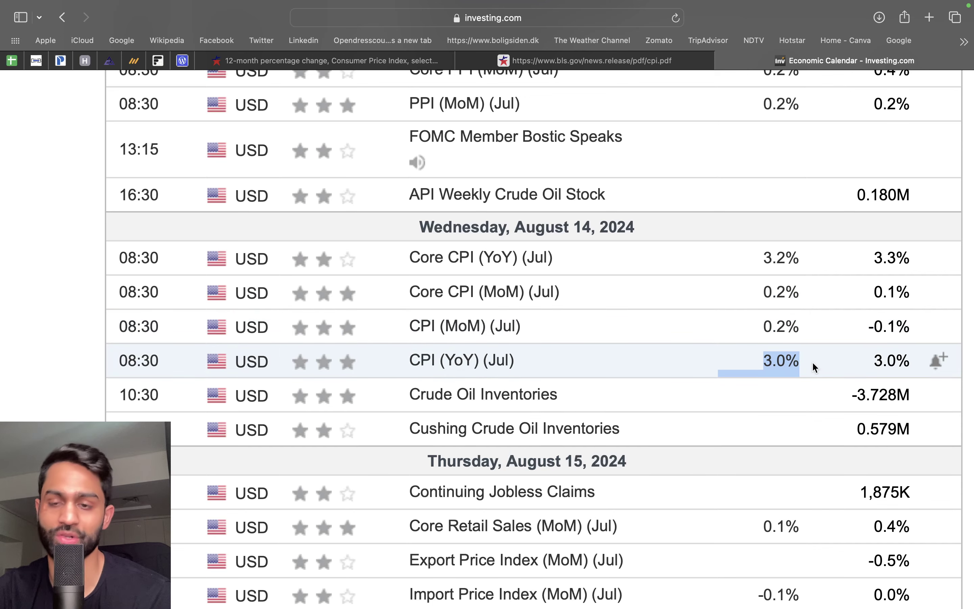
pyautogui.moveTo(762, 258); pyautogui.dragTo(802, 257)
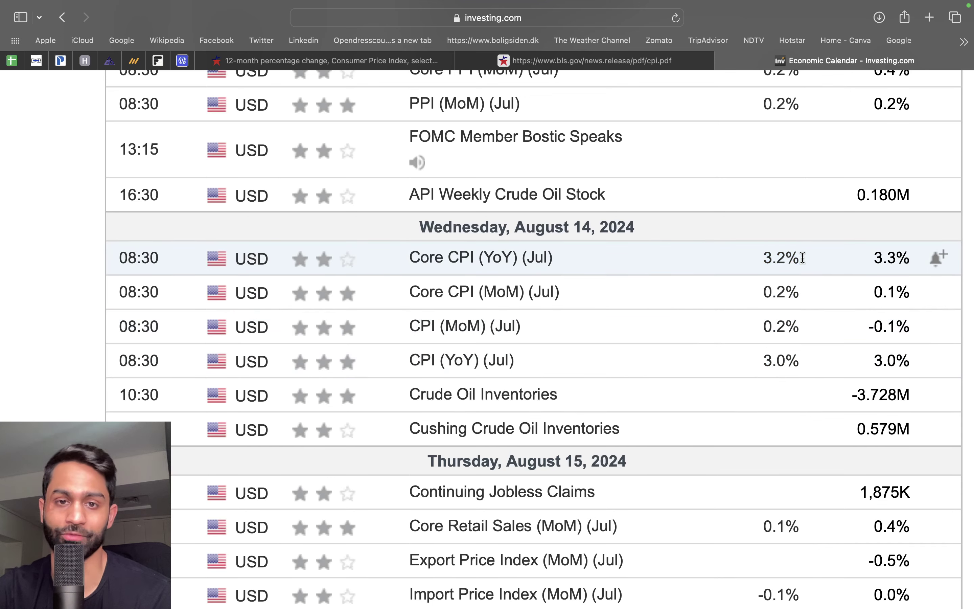
pyautogui.scroll(3, 803, 257)
pyautogui.hscroll(1, 802, 258)
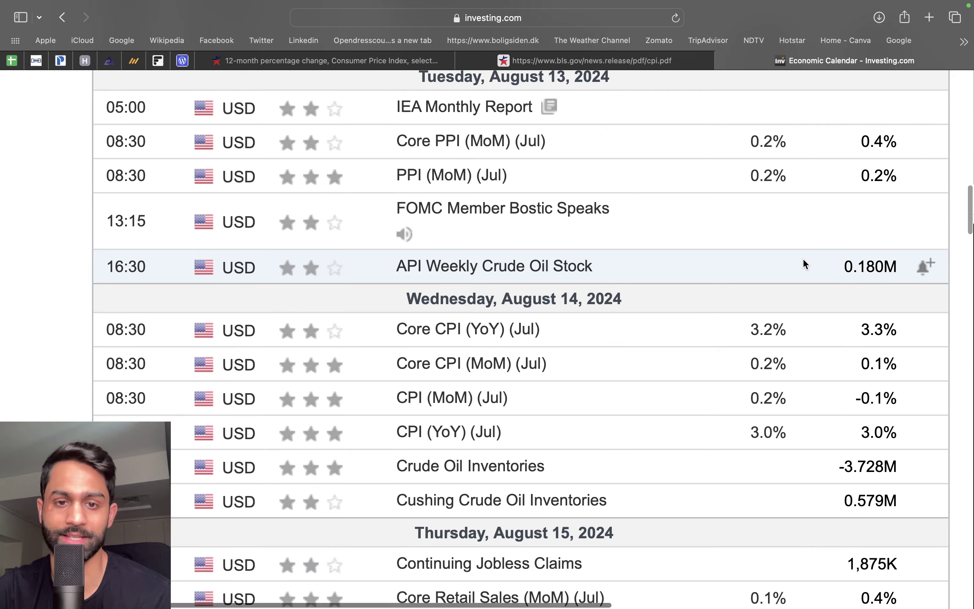
pyautogui.hscroll(1, 803, 258)
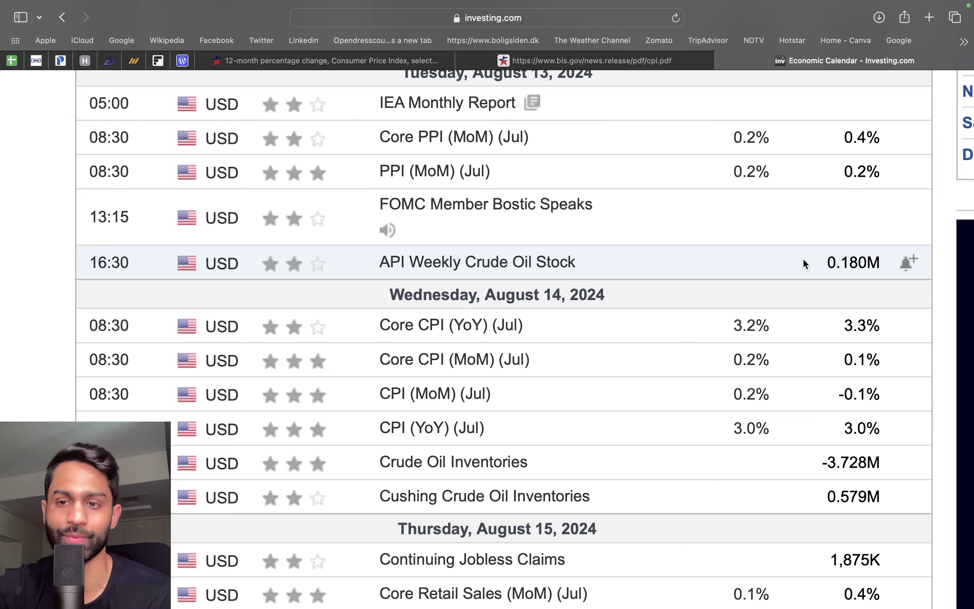
# Step: Return to the US CPI workbook in Excel and view the historical CPI columns beside the projected inflation table
pyautogui.hotkey('ctrl', 'Right')
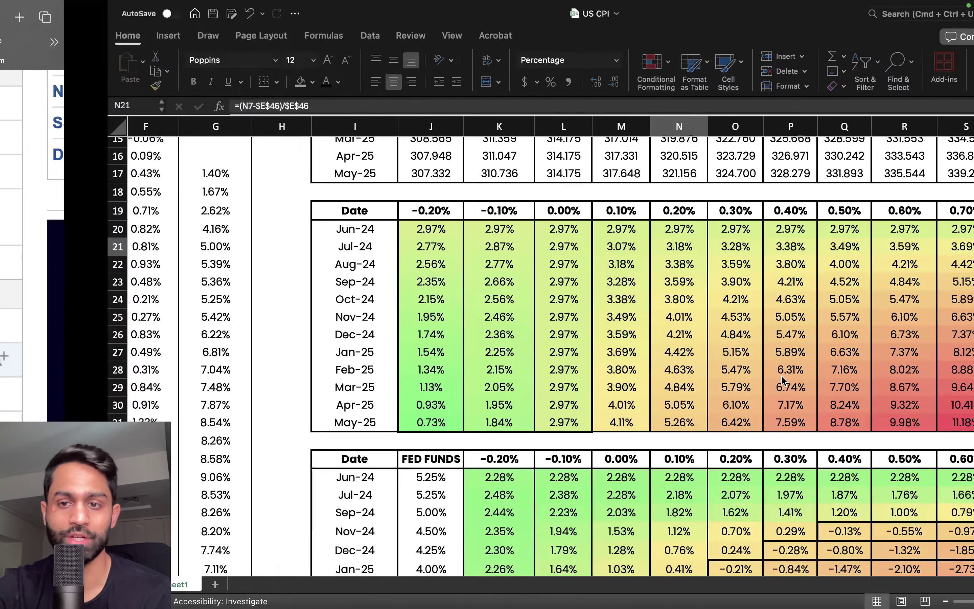
pyautogui.scroll(-5, 661, 372)
pyautogui.scroll(10, 662, 372)
pyautogui.hscroll(-5, 662, 373)
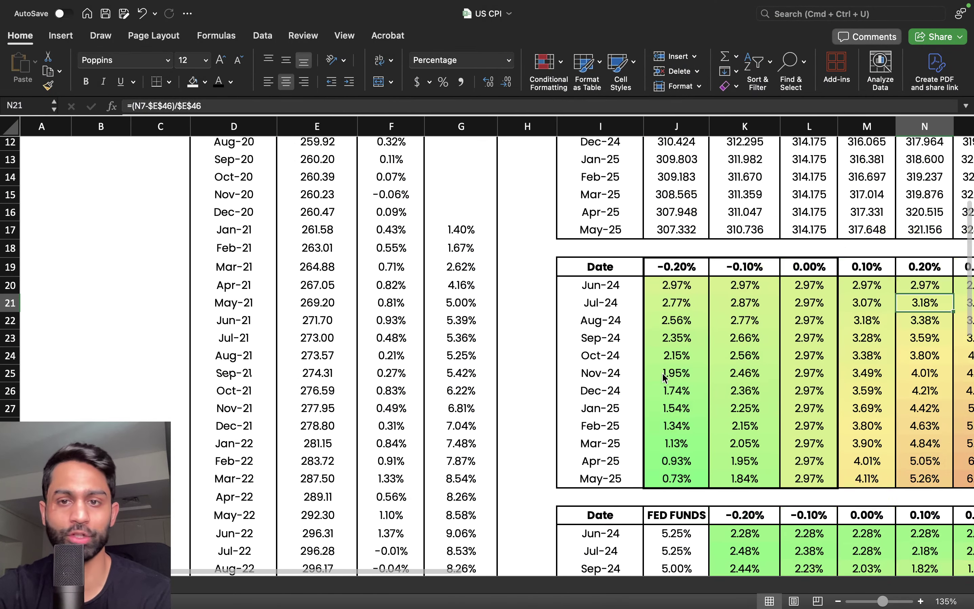